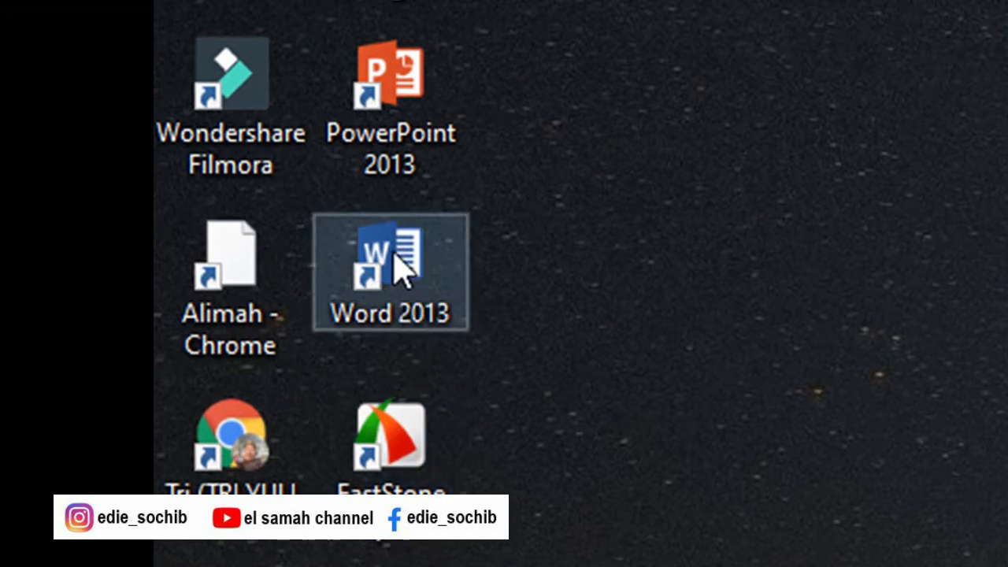
Start Word 2013 from its desktop shortcut with a blank document and close it again
double_click(397, 250)
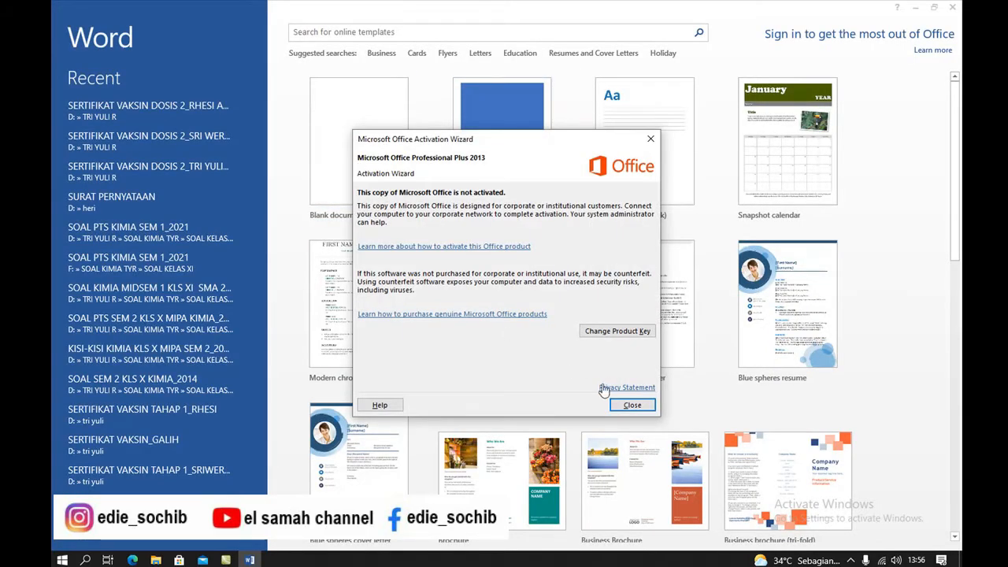
left_click(633, 406)
left_click(367, 163)
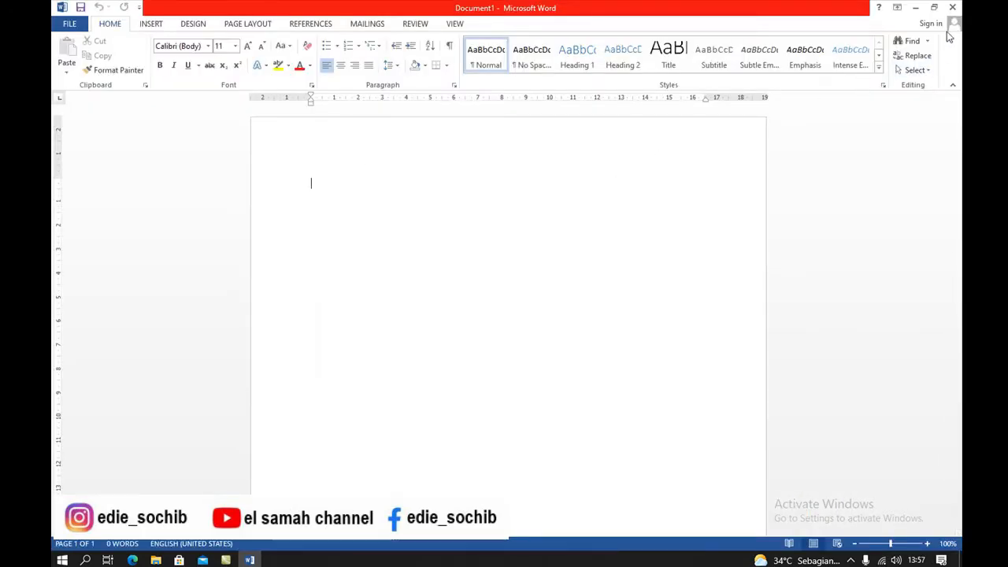
left_click(953, 8)
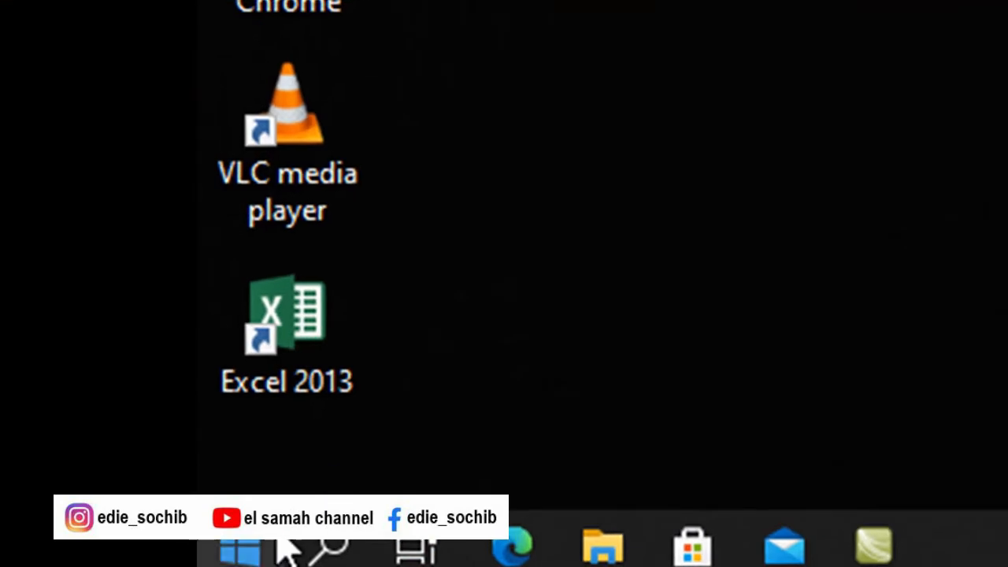
Start Word 2013 from the Microsoft Office 2013 program group and create a blank document
left_click(237, 556)
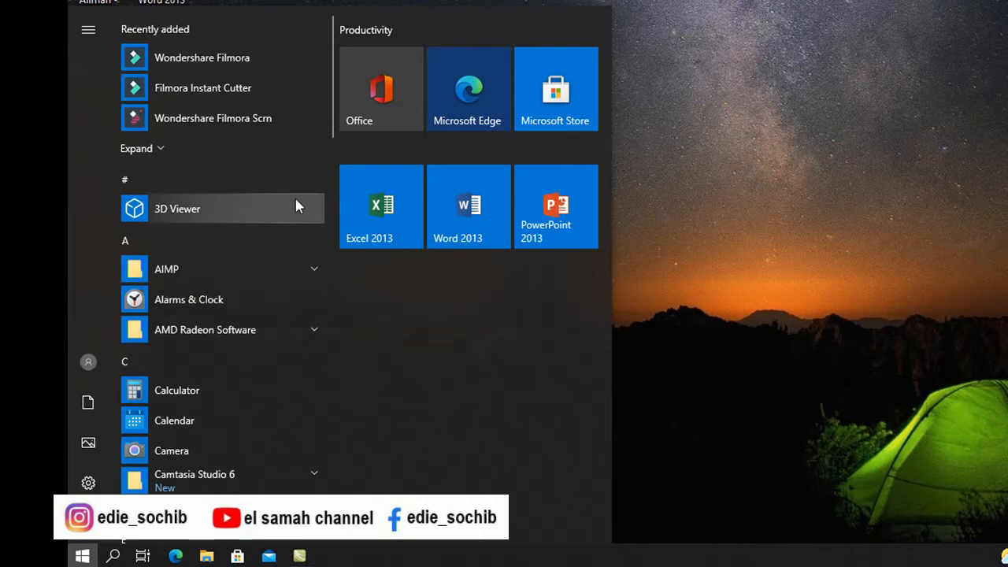
left_click_drag(331, 128, 342, 272)
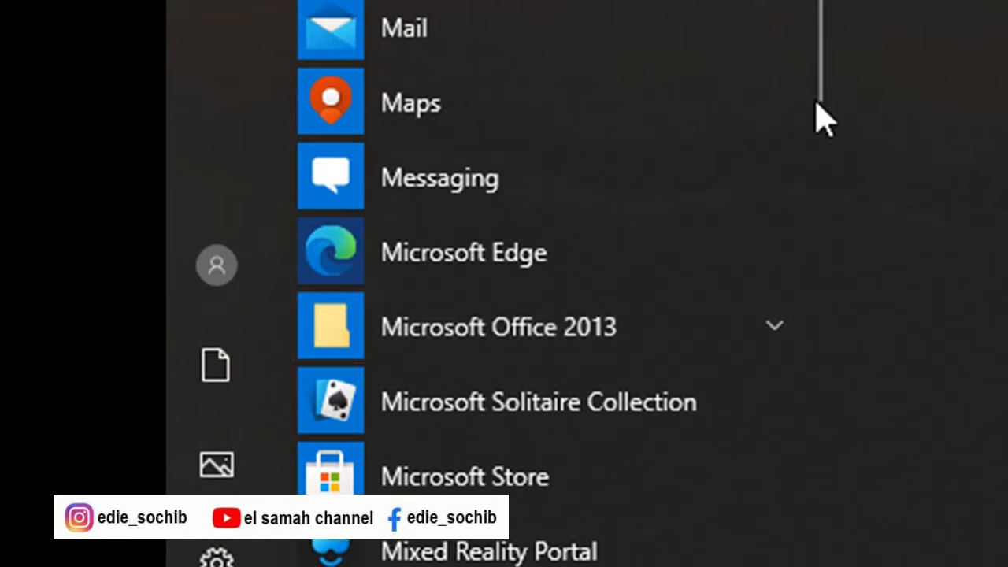
left_click_drag(815, 55, 814, 108)
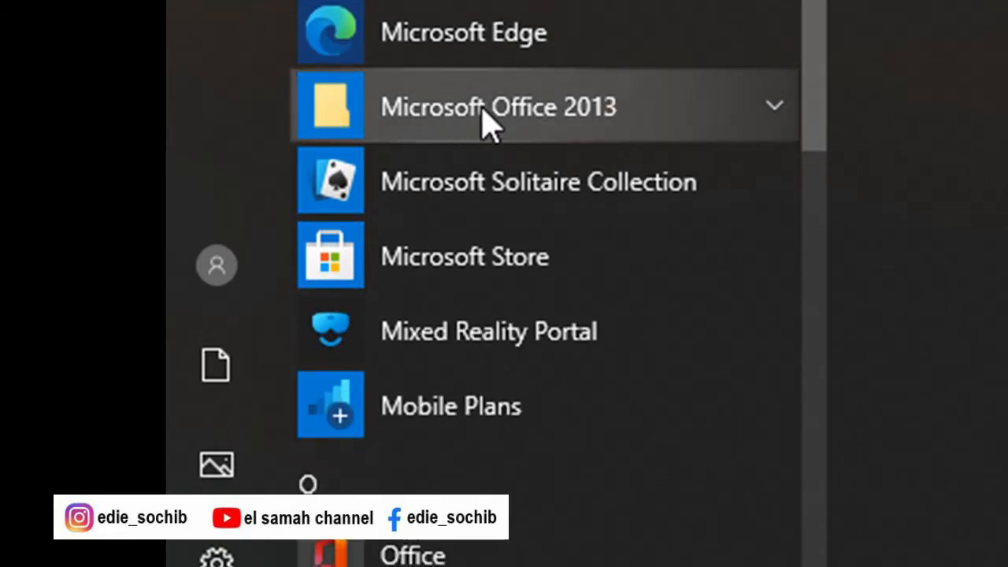
left_click(674, 112)
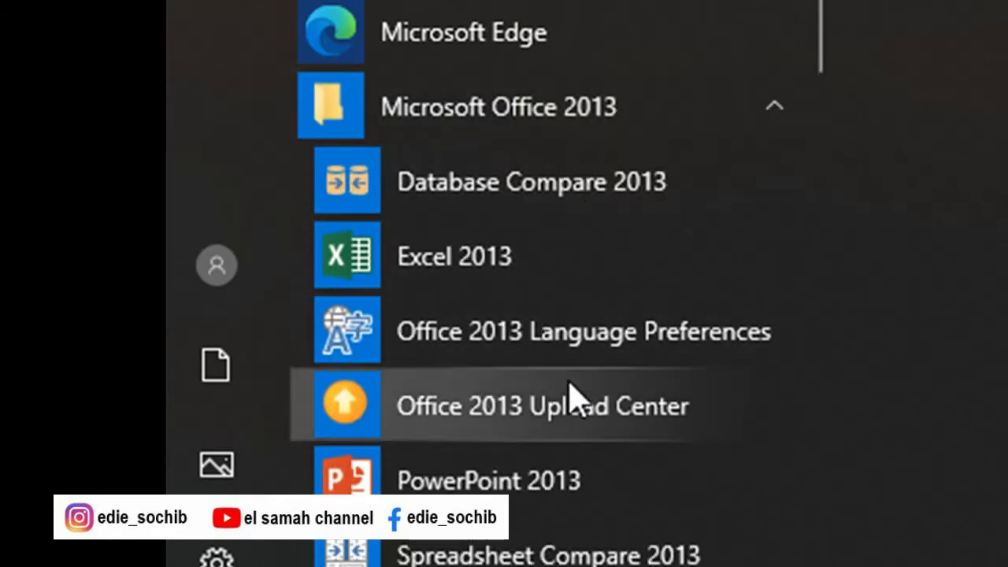
scroll(596, 483, "down", 3)
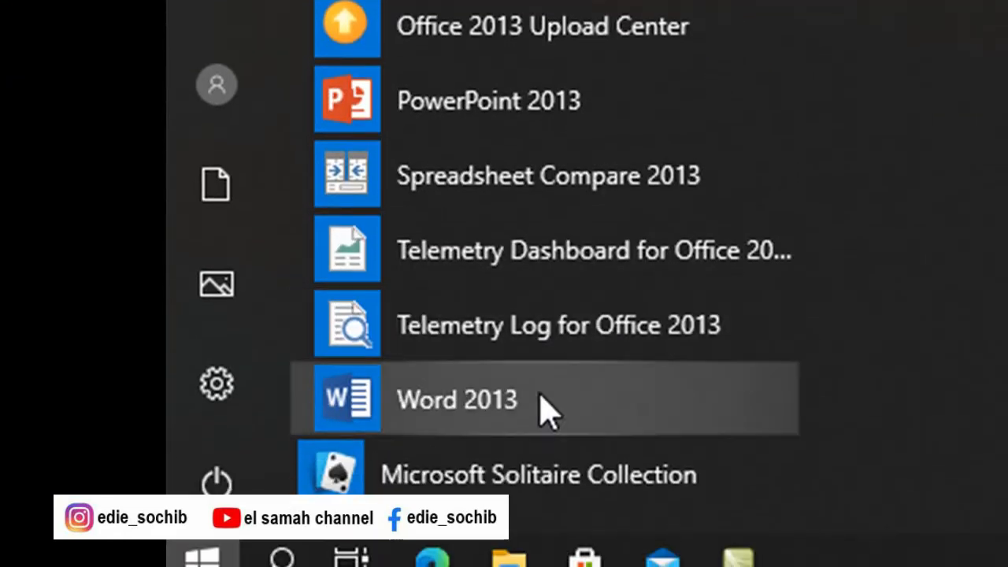
left_click(520, 402)
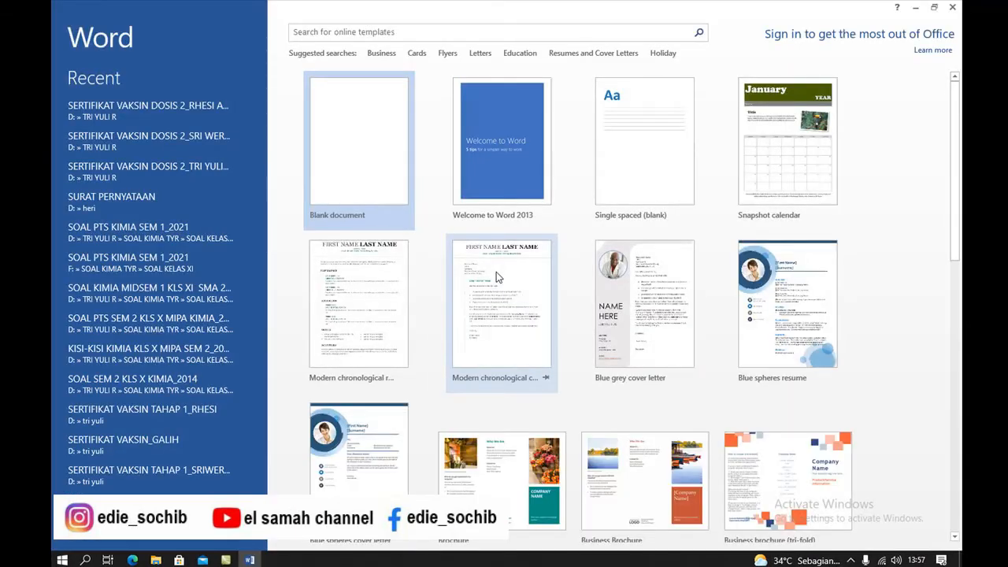
left_click(351, 169)
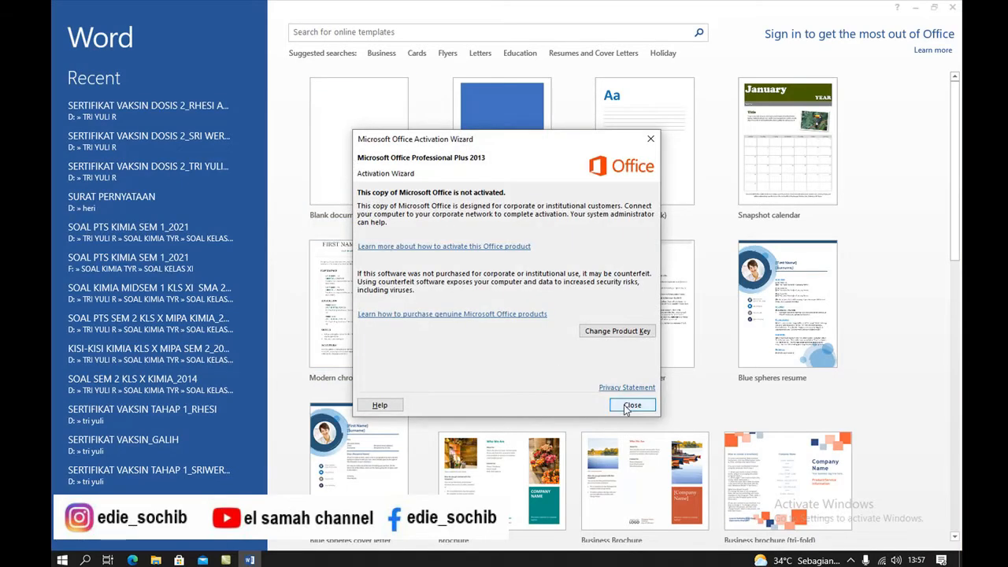
left_click(626, 407)
left_click(371, 142)
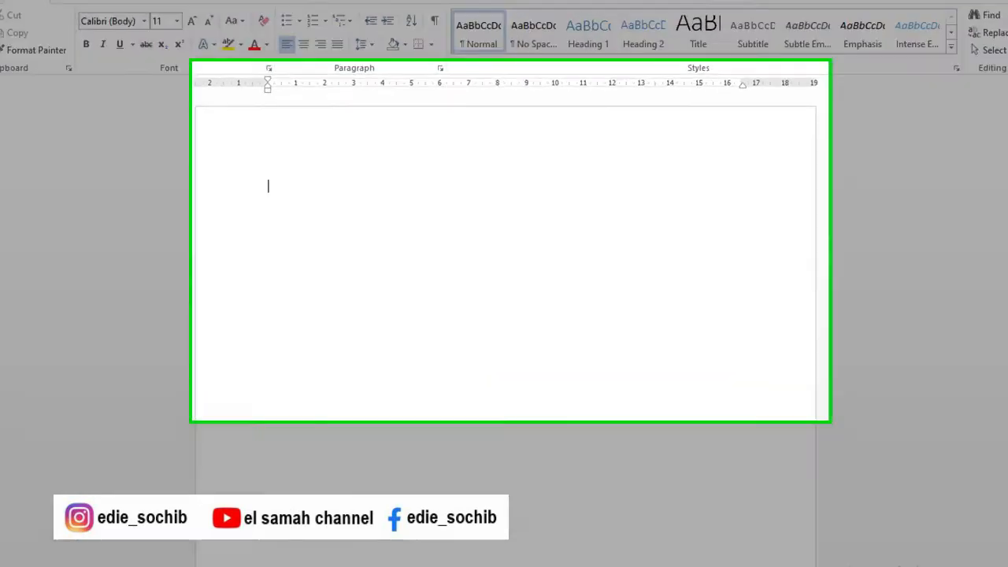
Write "Melalui surat ini kami sampaikan laporan sebagai berikut:" as the document's first line and start a new paragraph
type("Melalui ")
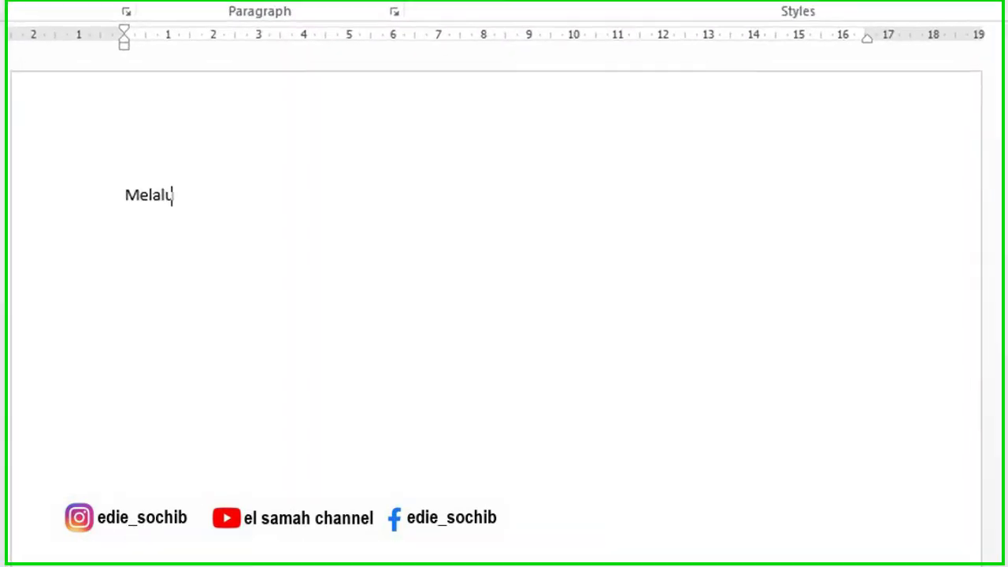
type("surat ini k")
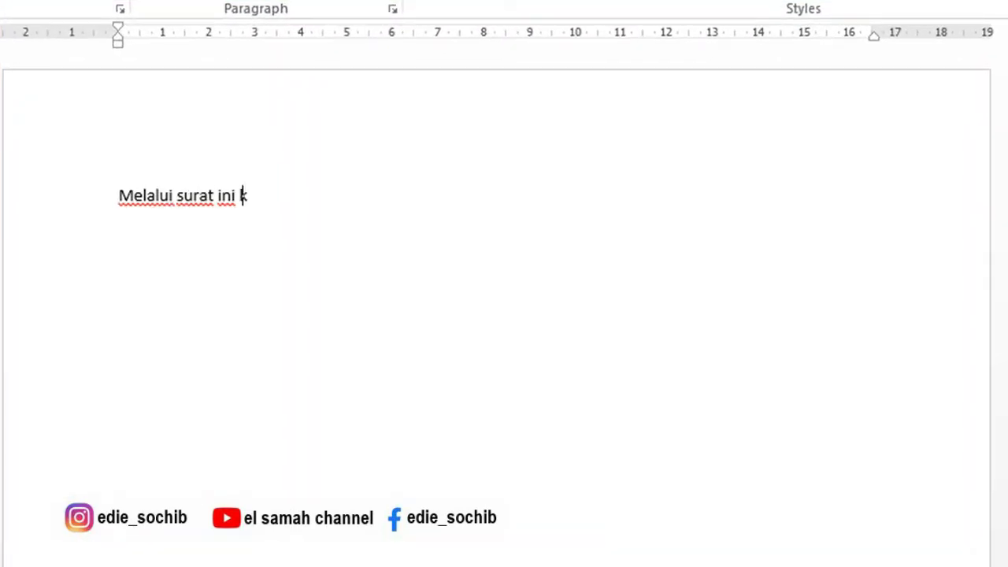
type("ami sampaikan laporan sebagai be")
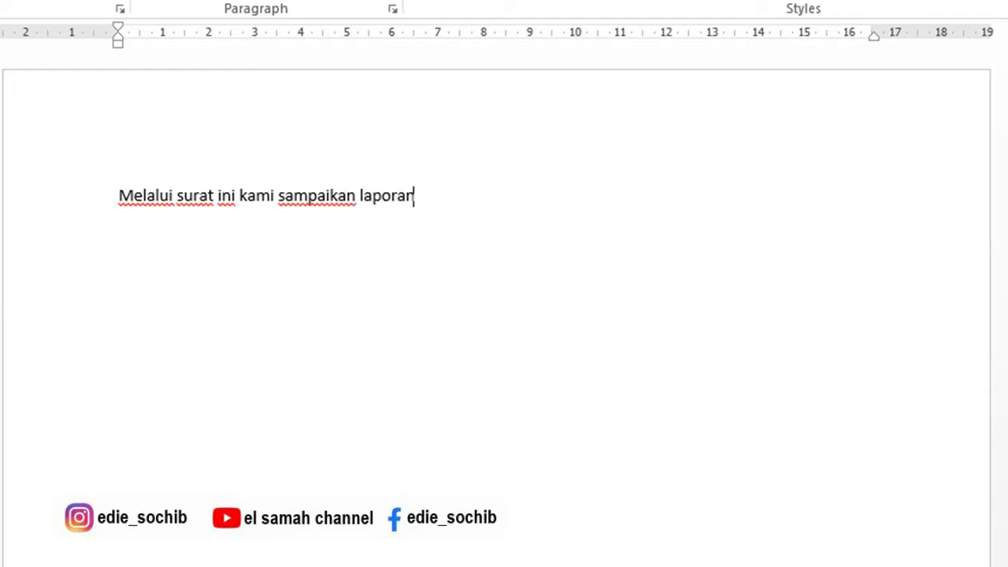
type("rikut:")
key("Return")
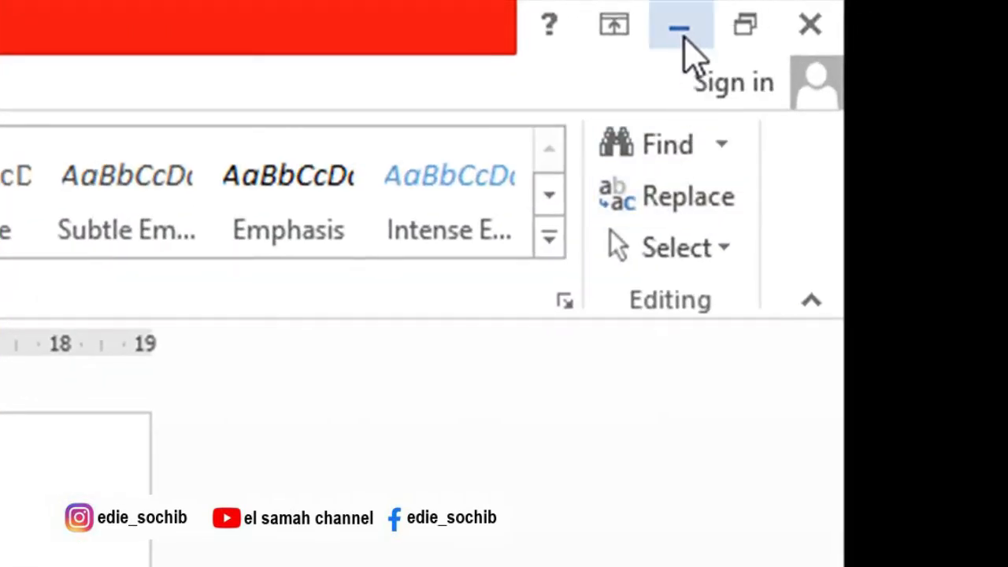
Minimize the Word document, then switch to Excel 2013 from the Microsoft Office 2013 program group with a blank workbook
left_click(682, 33)
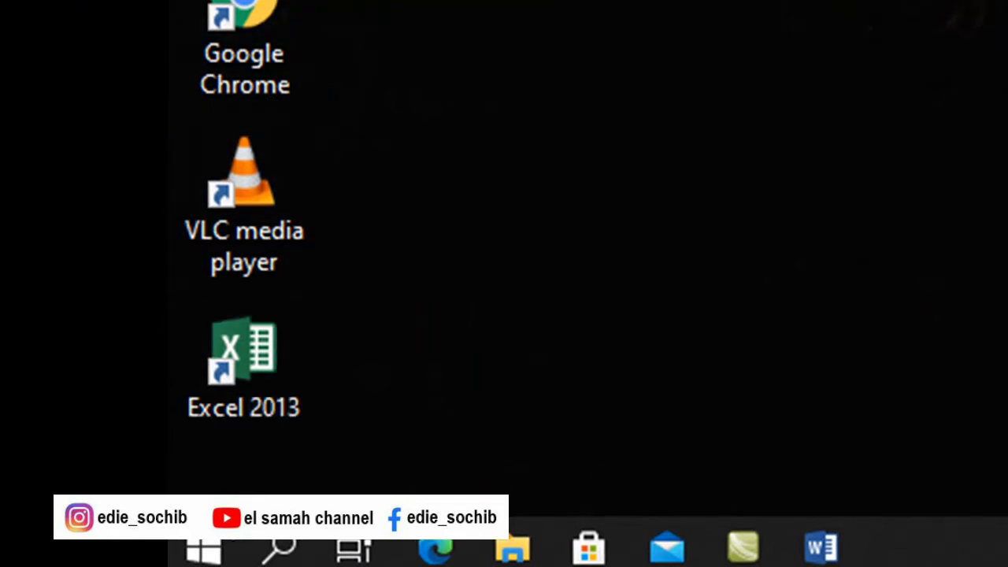
left_click(216, 549)
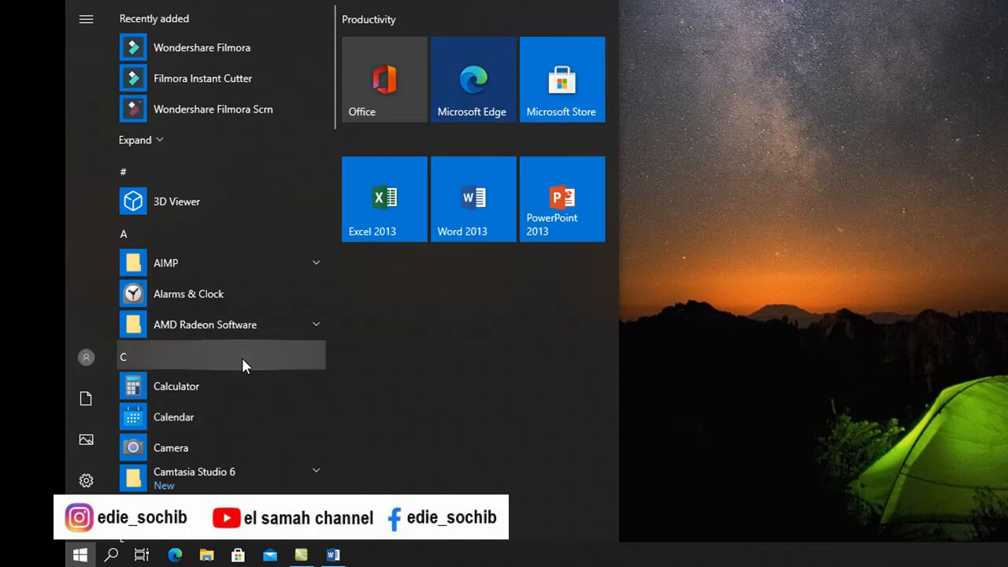
scroll(240, 424, "down", 5)
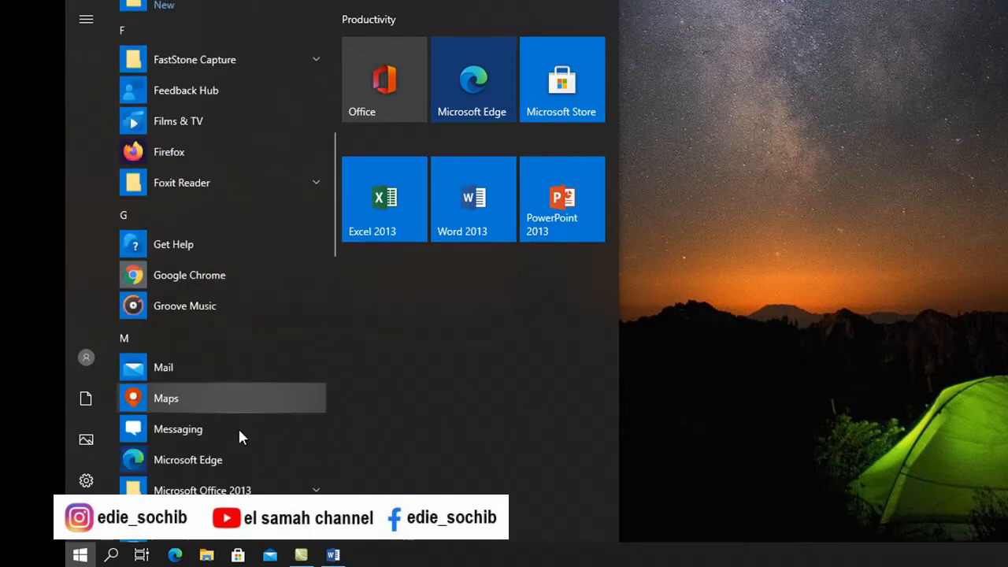
scroll(240, 438, "down", 1)
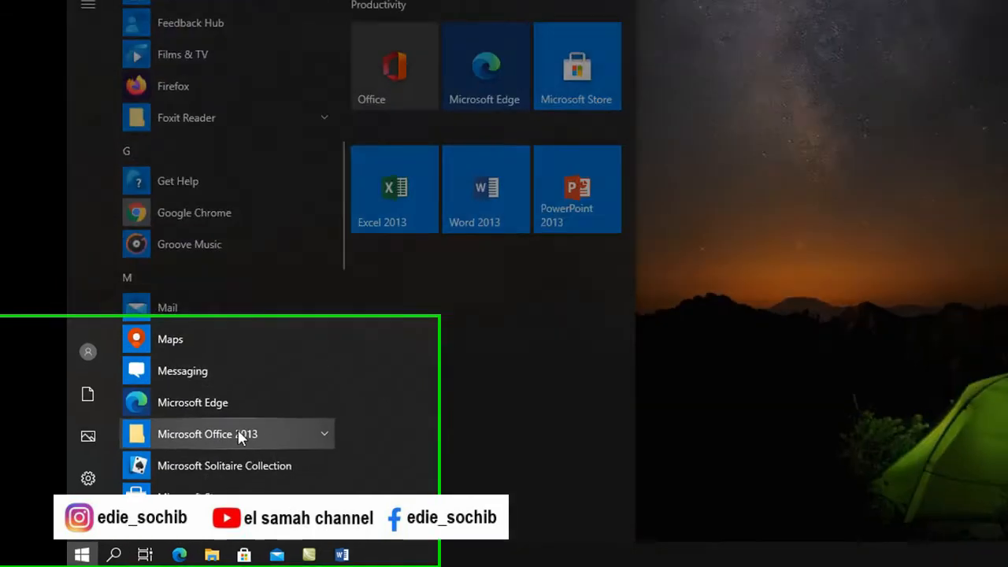
left_click(240, 434)
scroll(237, 453, "down", 3)
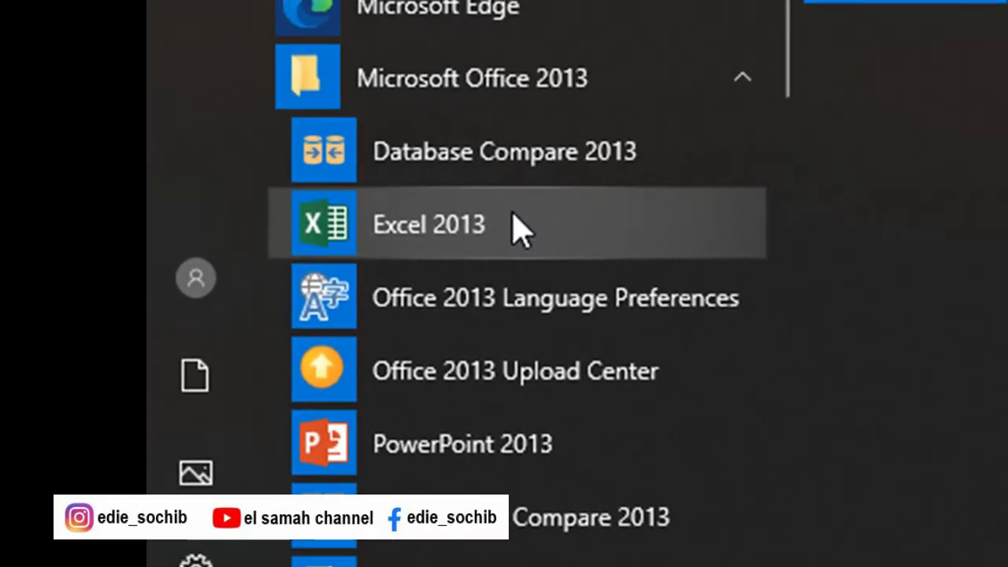
left_click(513, 225)
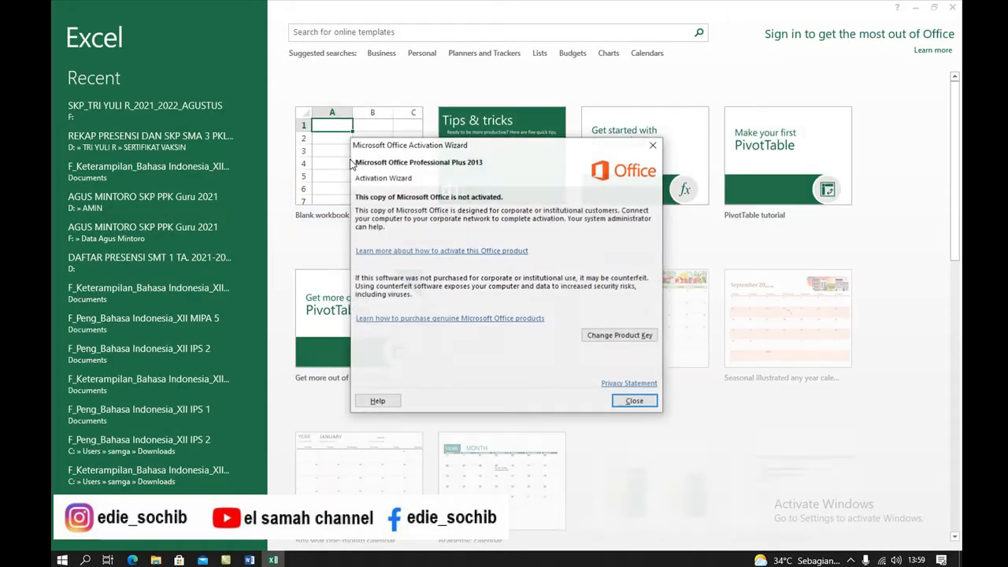
left_click(635, 402)
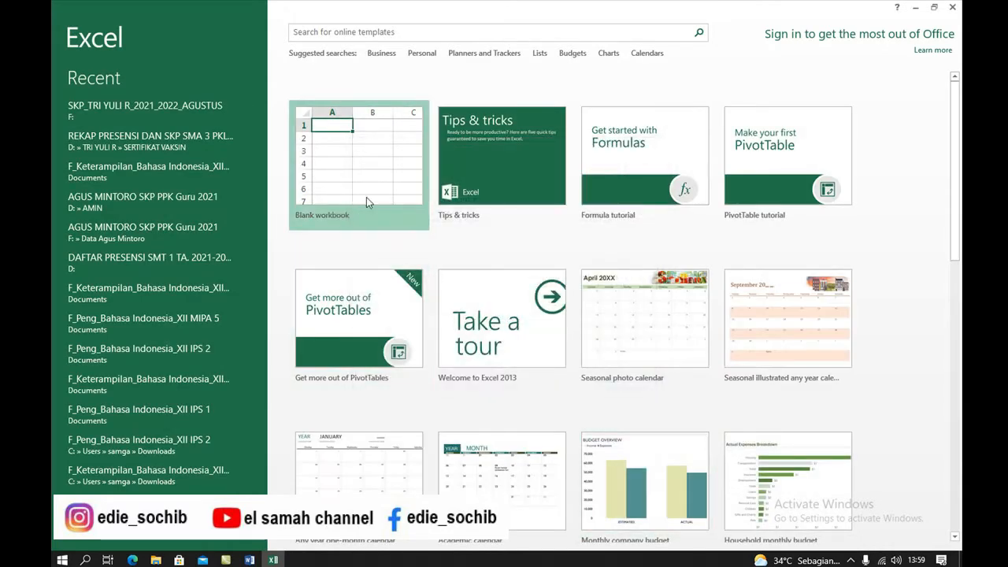
left_click(357, 167)
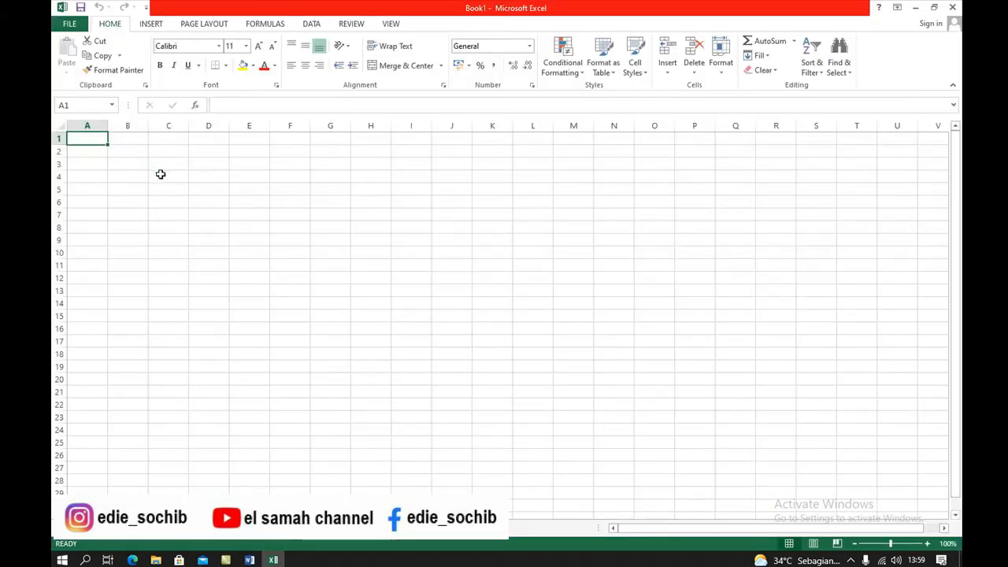
Enter the heading "No." in cell A1 and the numbers 1, 2 and 3 in cells A2 to A4
type("No.")
key("Return")
type("1")
key("Return")
type("2")
key("Return")
type("3")
key("Return")
Enter the heading "Nama Barang" in cell B1, and narrow column A and widen column B to fit their contents
key("Tab")
key("Up")
key("Up")
key("Up")
key("Up")
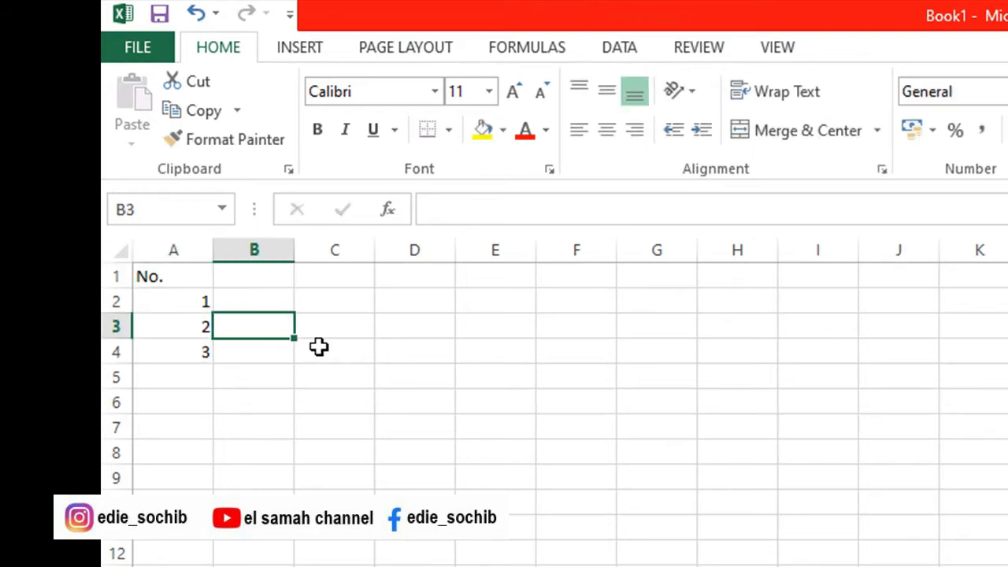
type("Nama Barang")
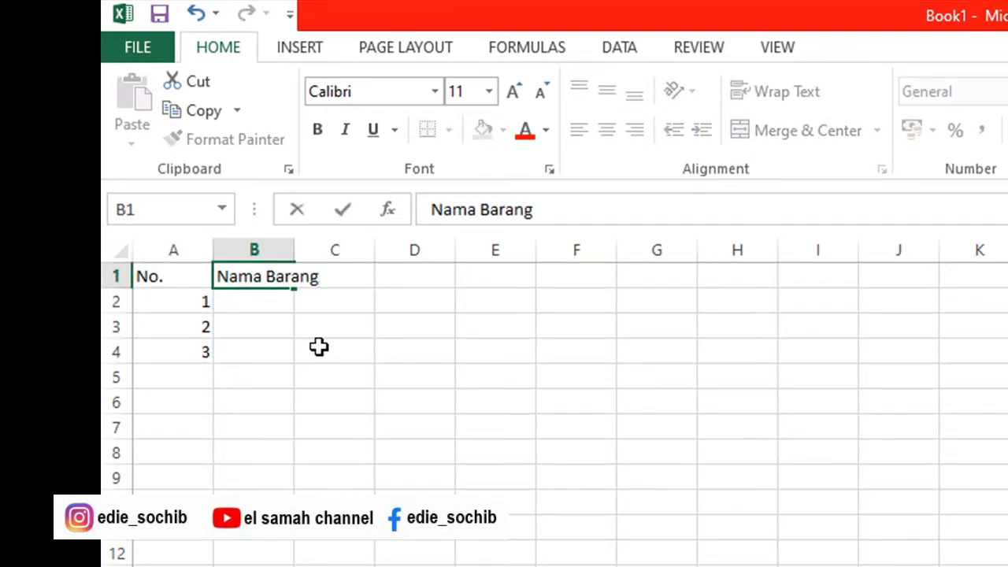
key("Return")
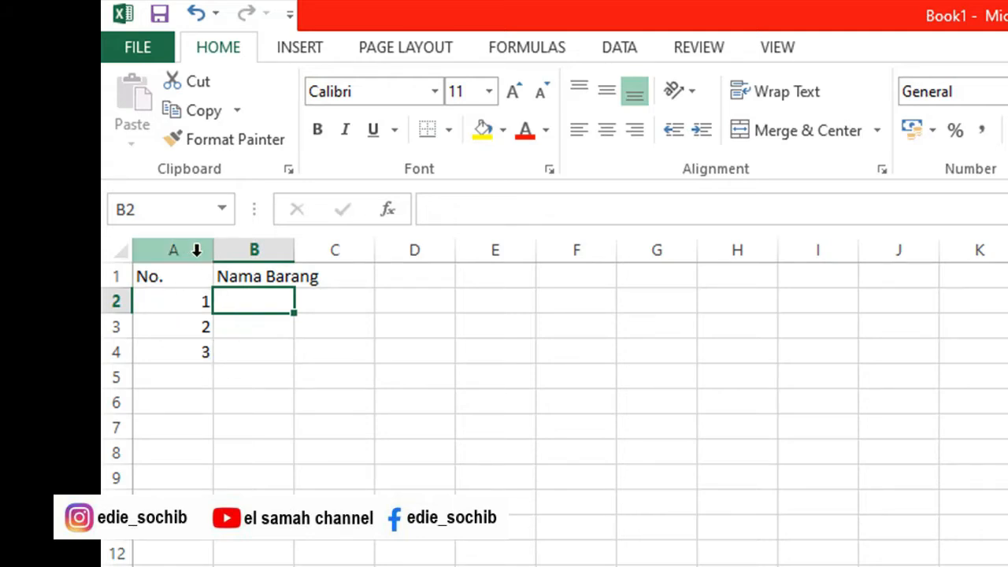
left_click_drag(215, 252, 179, 251)
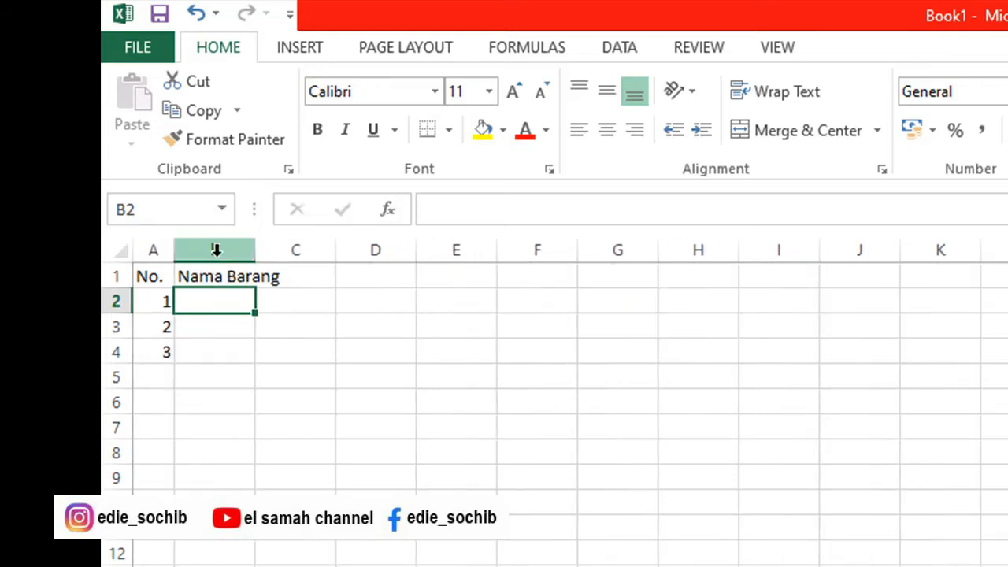
left_click_drag(256, 252, 296, 251)
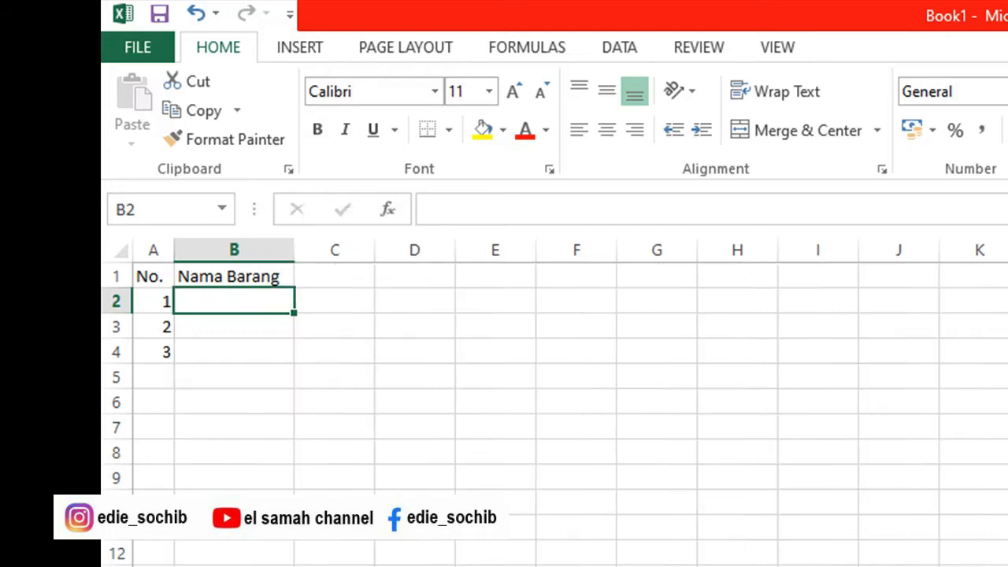
Fill cells B2 to B4 with the item names Pensil, Buku tulis and Penggaris
type("Pensil")
key("Return")
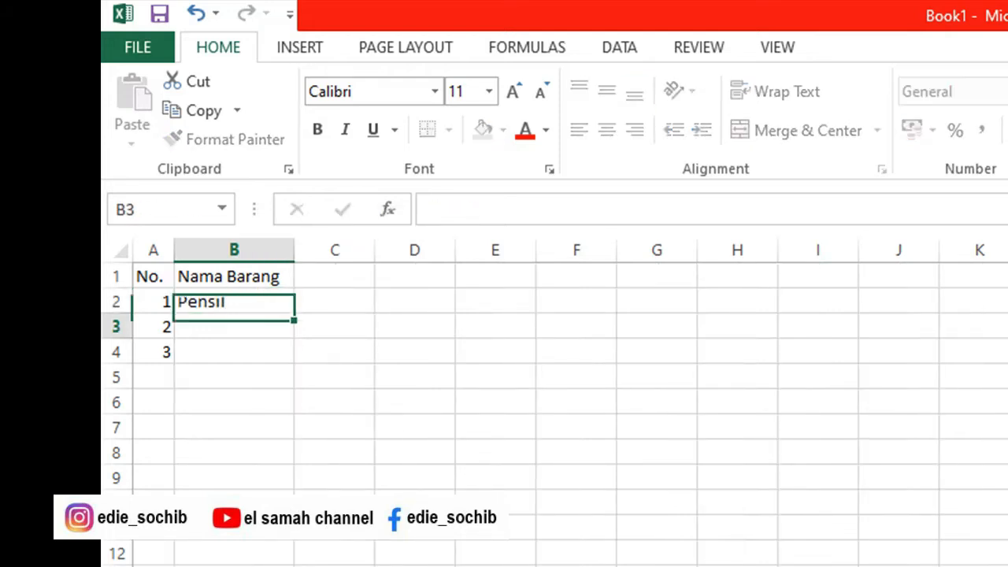
type("Buku t")
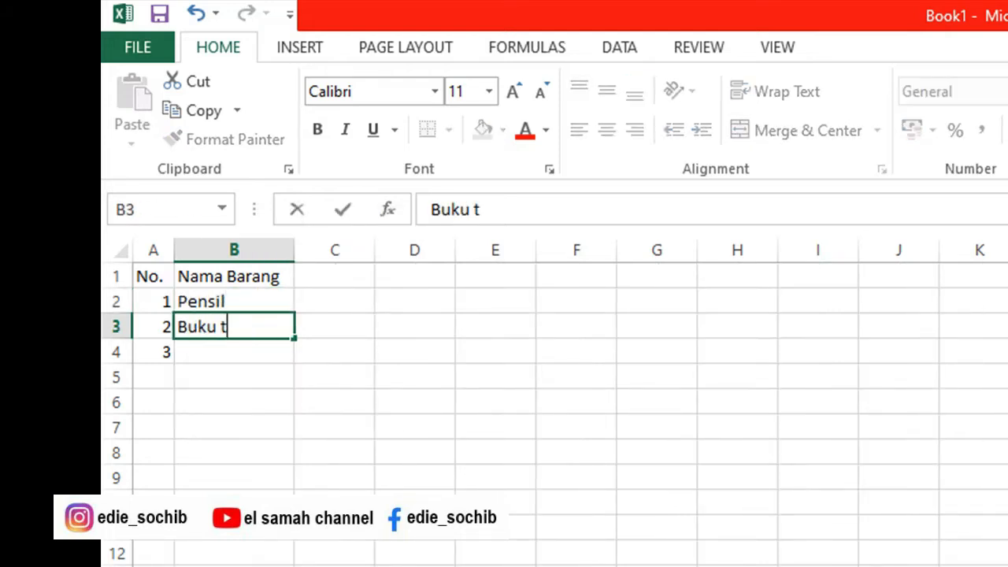
type("ulis")
key("Return")
type("Peng")
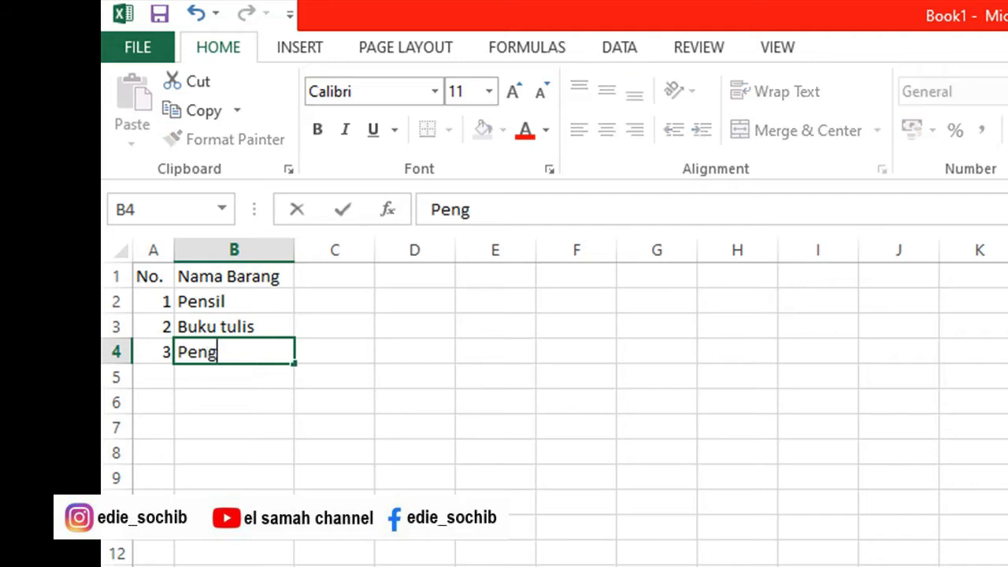
type("garis")
key("Tab")
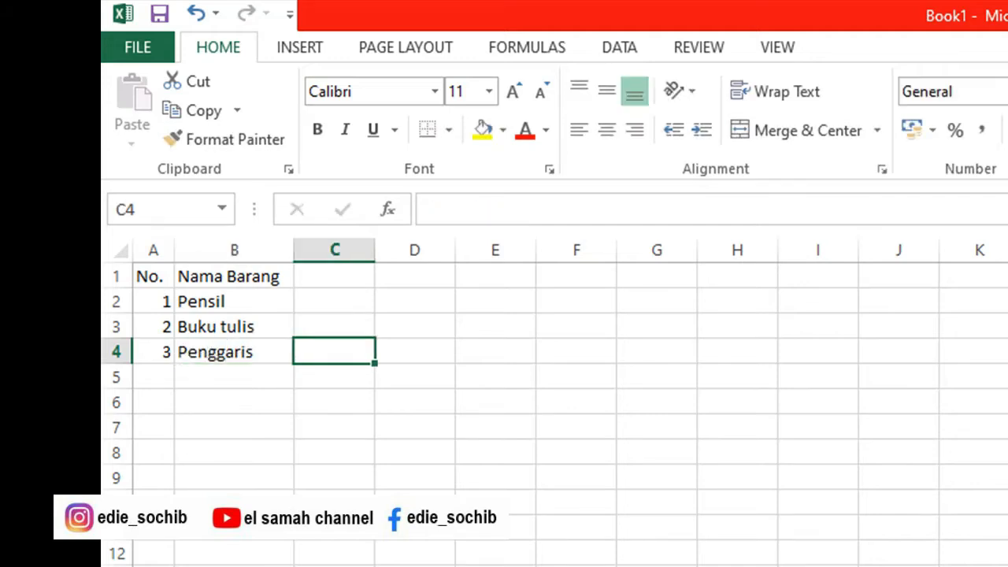
Enter the heading "Jumlah" in cell C1 and the quantities 50, 25 and 60 in cells C2 to C4
key("Up")
key("Up")
key("Up")
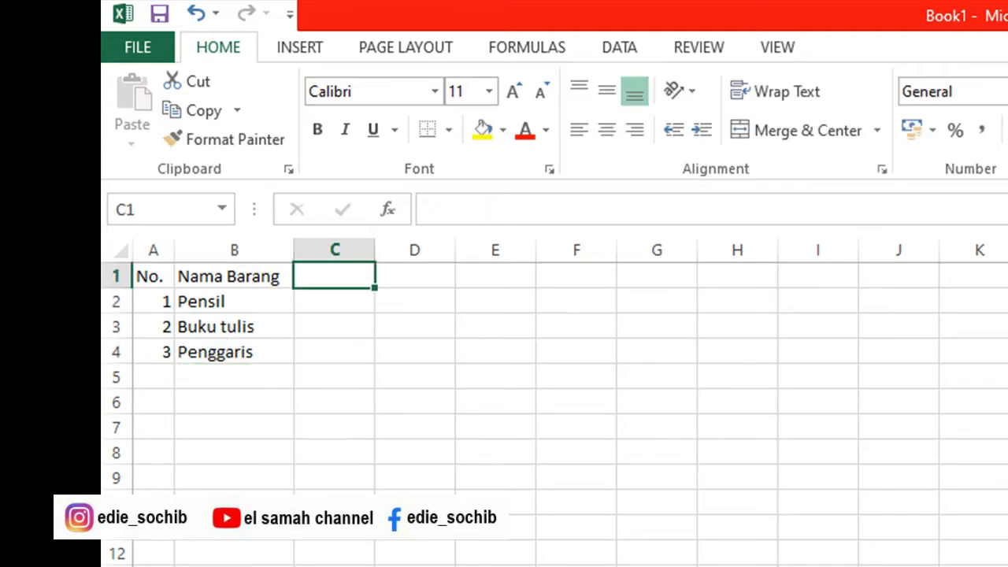
type("Jumlah")
key("Return")
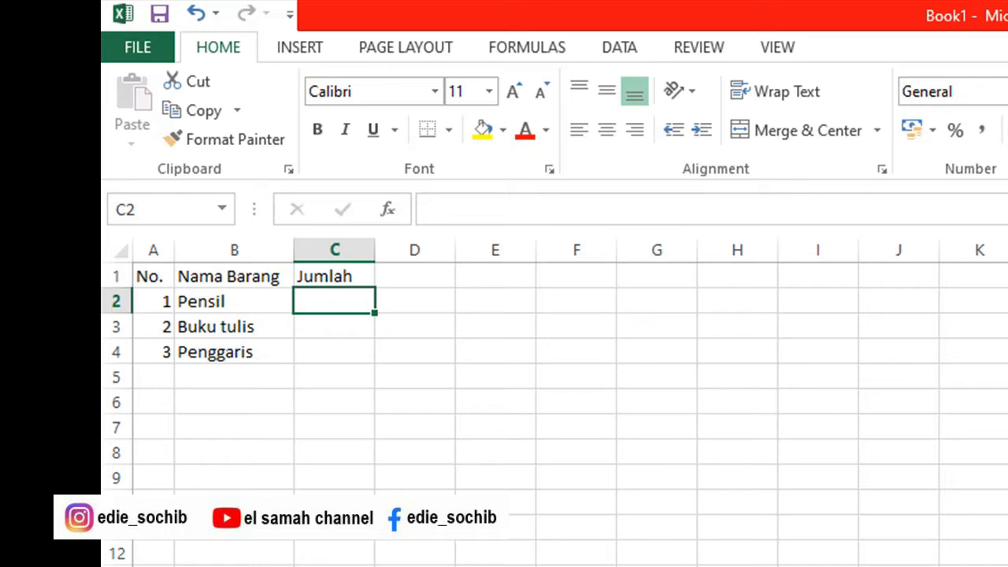
type("50")
key("Return")
type("25")
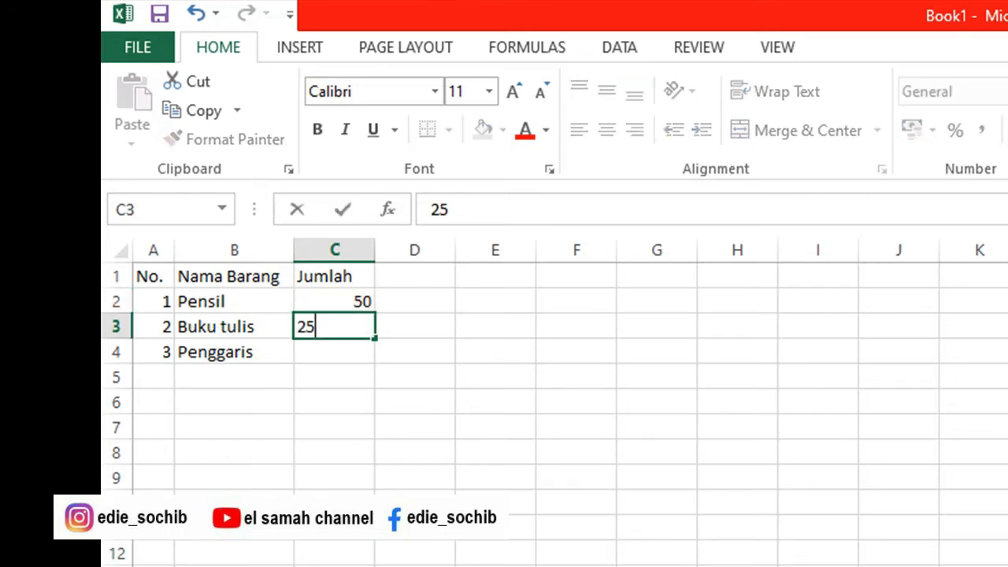
key("Return")
type("60")
key("Return")
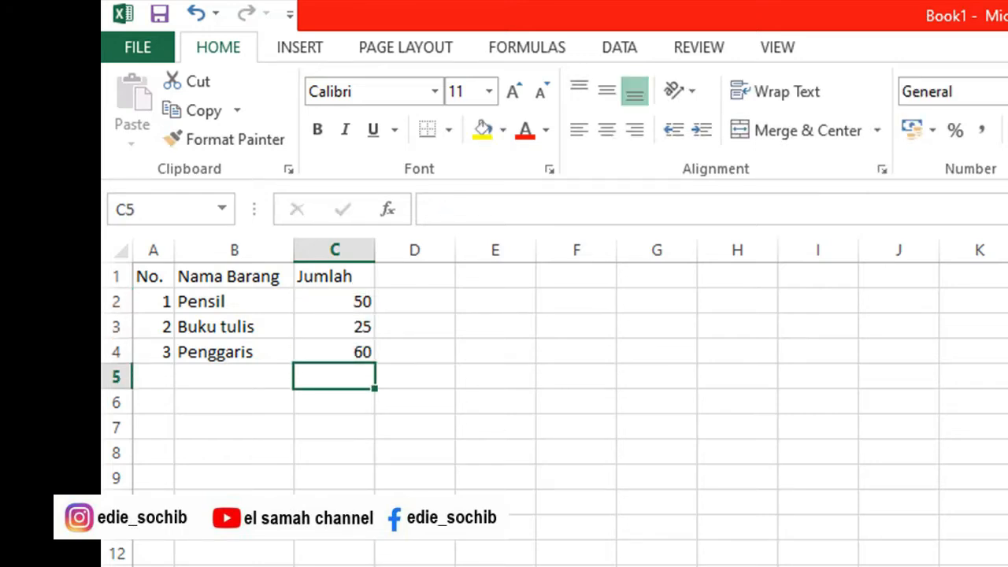
Enter the heading "Harga" in cell D1 and the prices 1200, 15000 and 5000 in cells D2 to D4
key("Right")
key("Up")
key("Up")
key("Up")
key("Up")
type("Har")
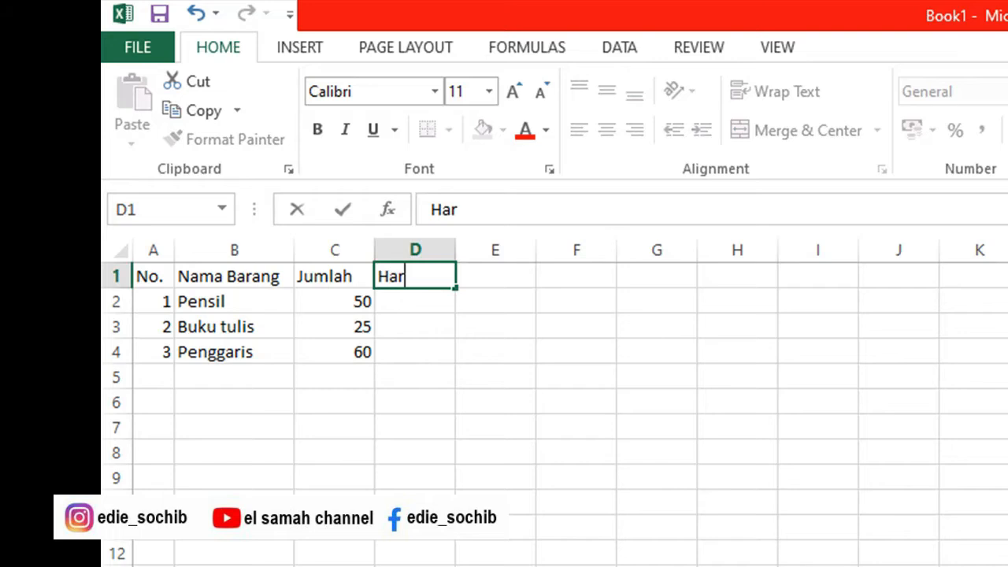
key("Return")
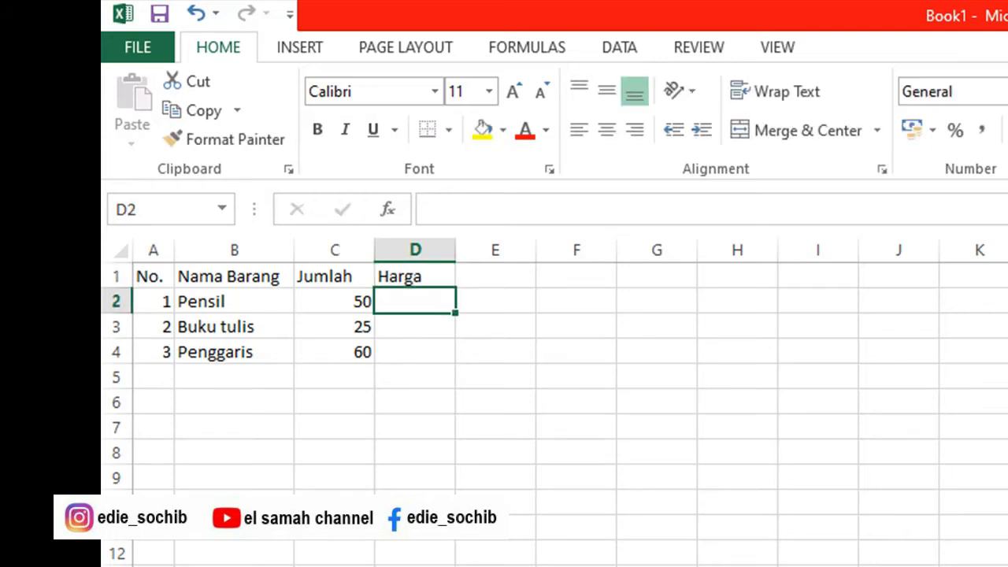
type("1200")
key("Return")
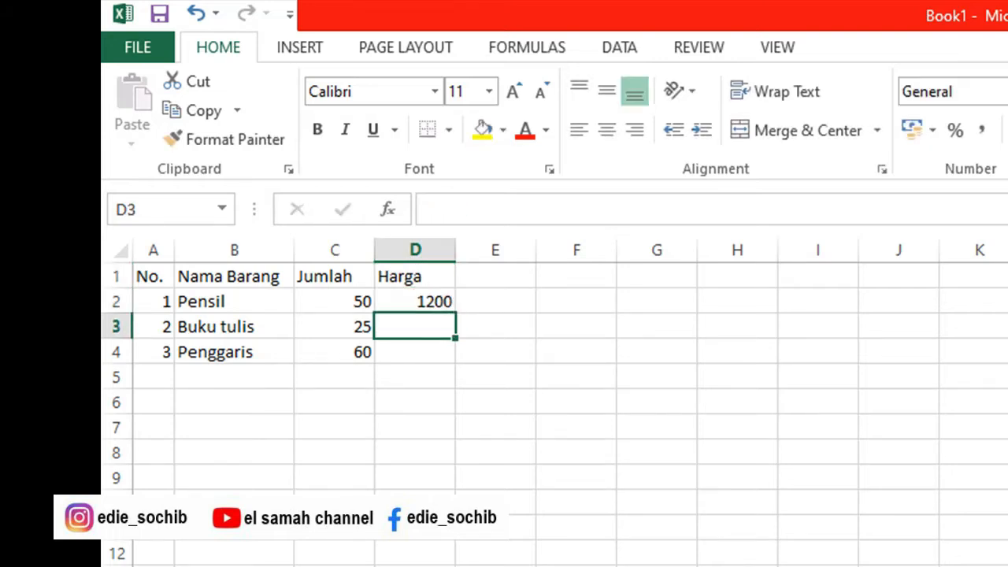
type("15000")
key("Return")
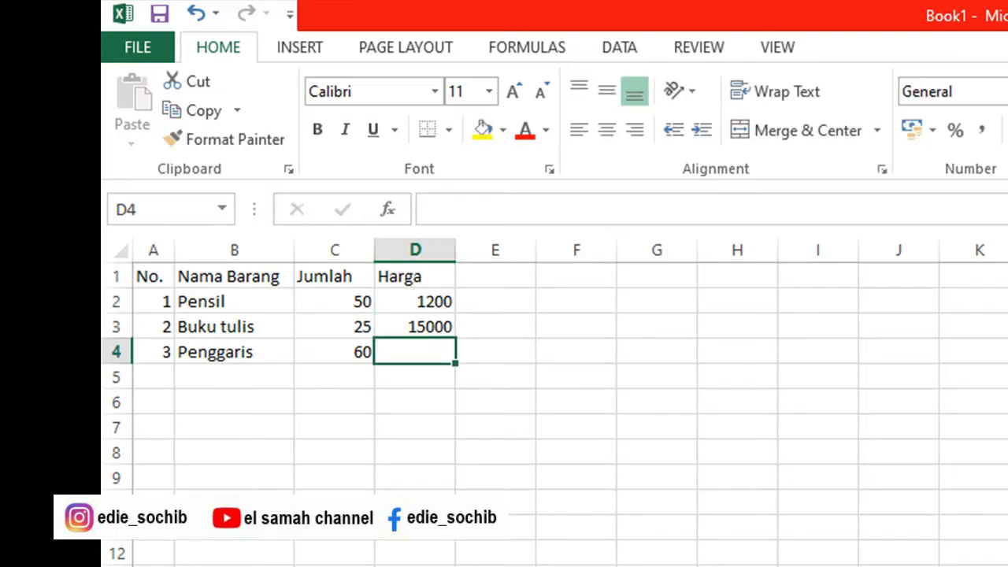
type("5000")
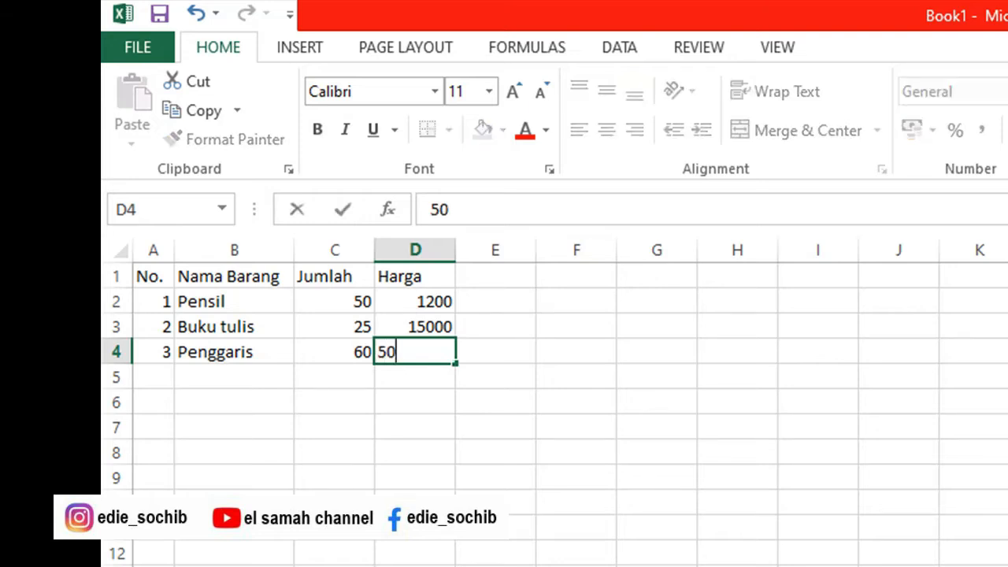
key("Return")
Enter the heading "Total" in cell E1 and the formula =C2*D2 in cell E2
key("Right")
key("Up")
key("Up")
key("Up")
key("Up")
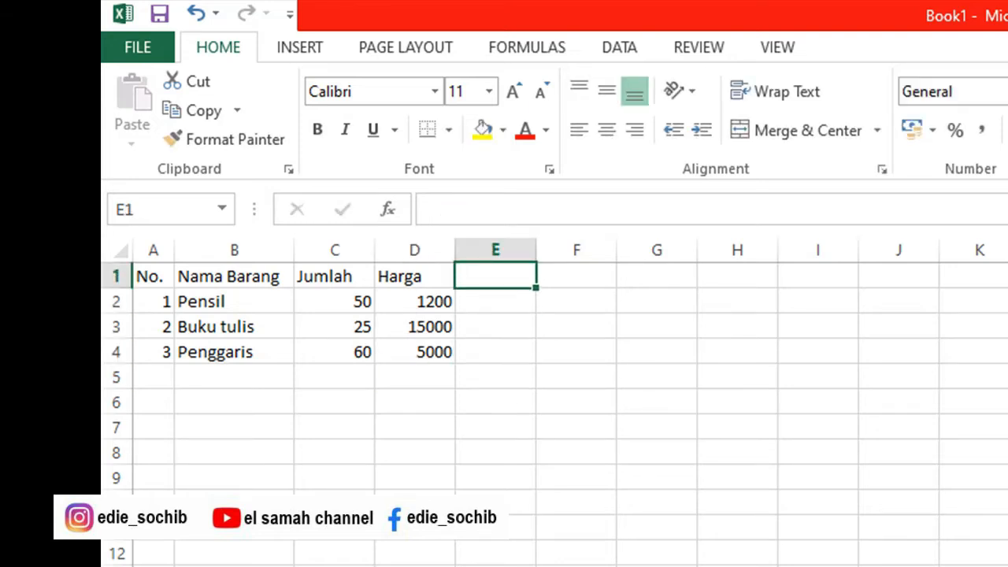
type("Total")
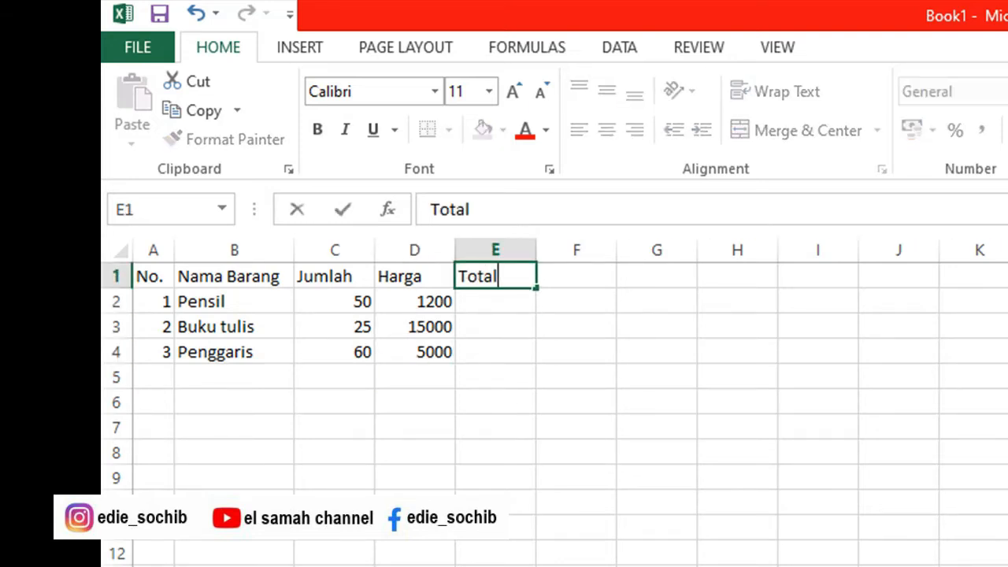
key("Return")
type("=")
key("Left")
key("Left")
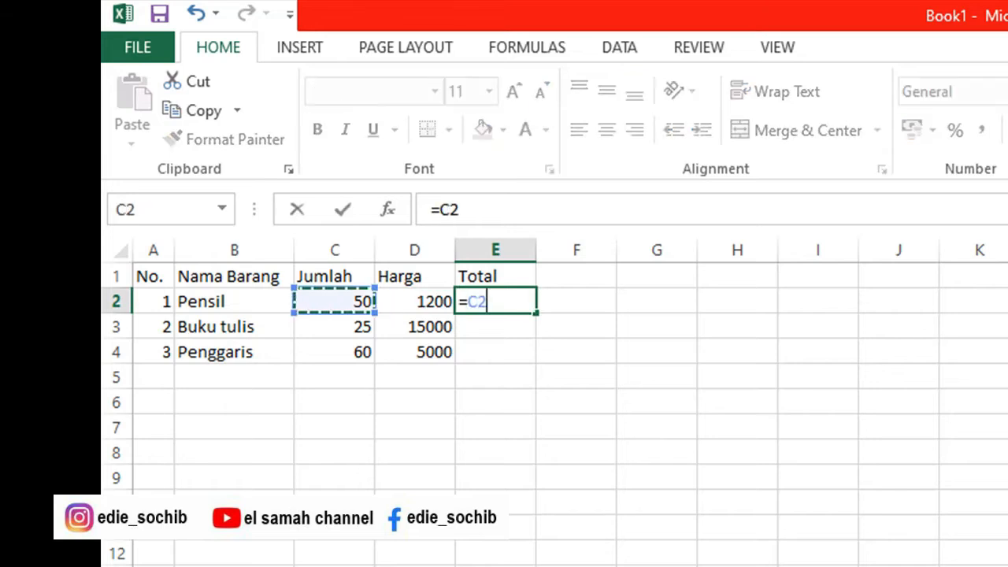
type("*")
key("Left")
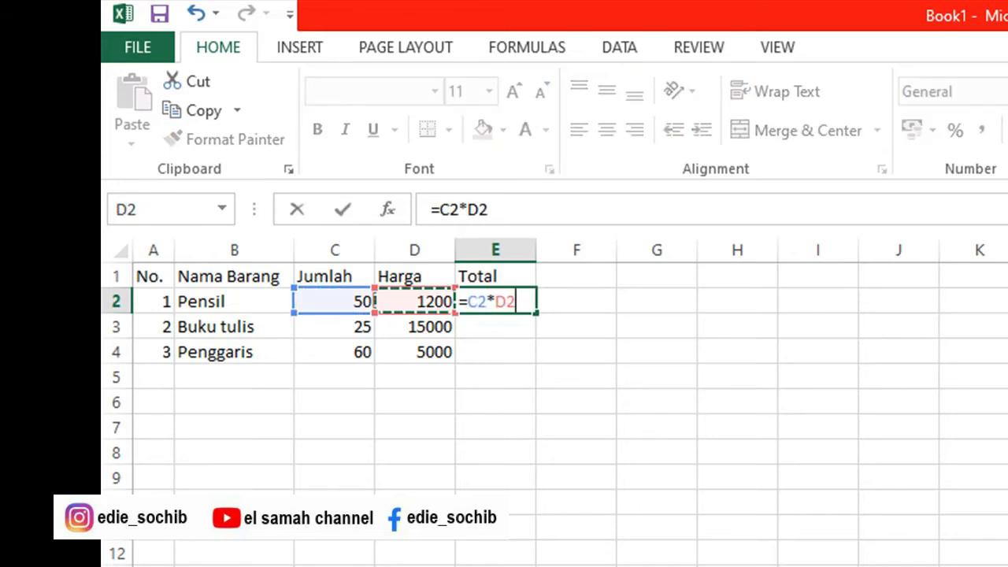
key("Return")
Copy the total formula from cell E2 down to cells E3 and E4
key("Up")
key("ctrl+c")
key("shift+Down")
key("shift+Down")
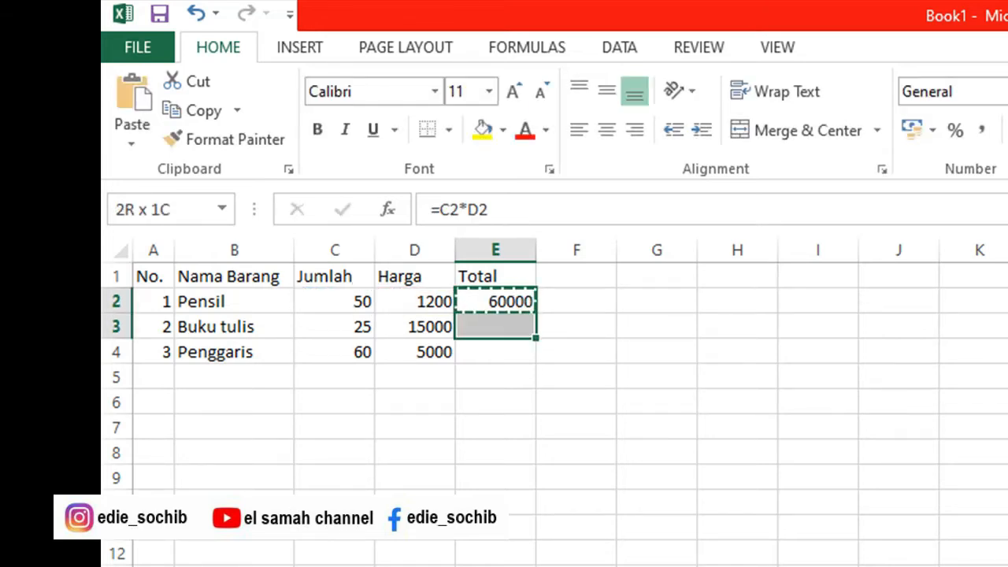
key("Return")
key("Down")
key("Down")
key("Down")
key("Down")
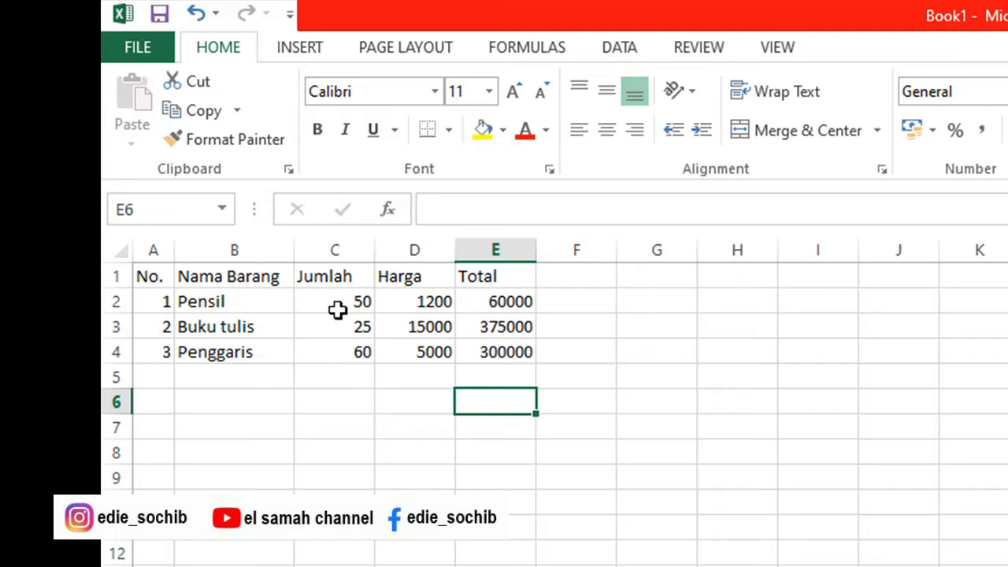
left_click(168, 275)
left_click_drag(168, 275, 509, 349)
left_click(660, 346)
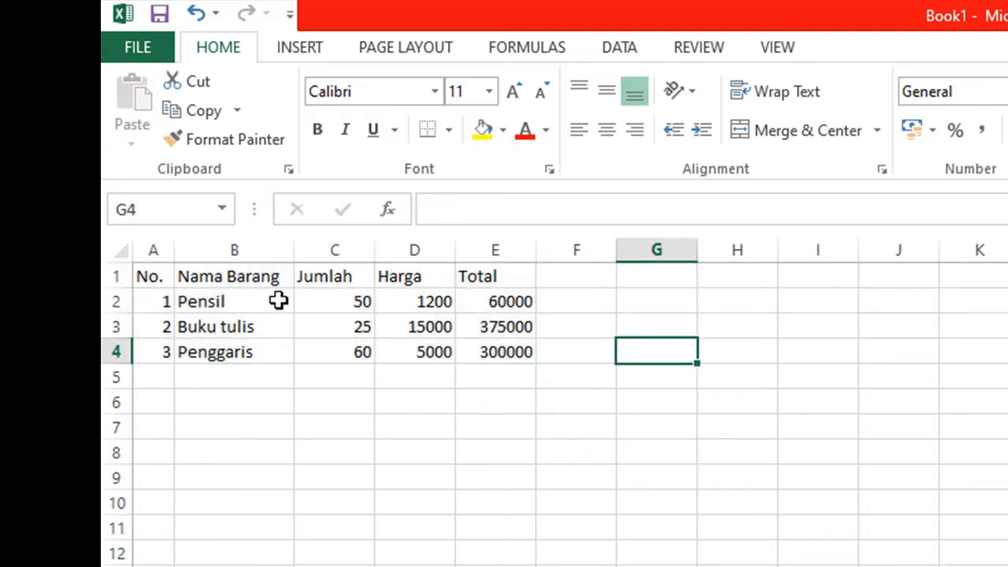
left_click(165, 284)
left_click(218, 264)
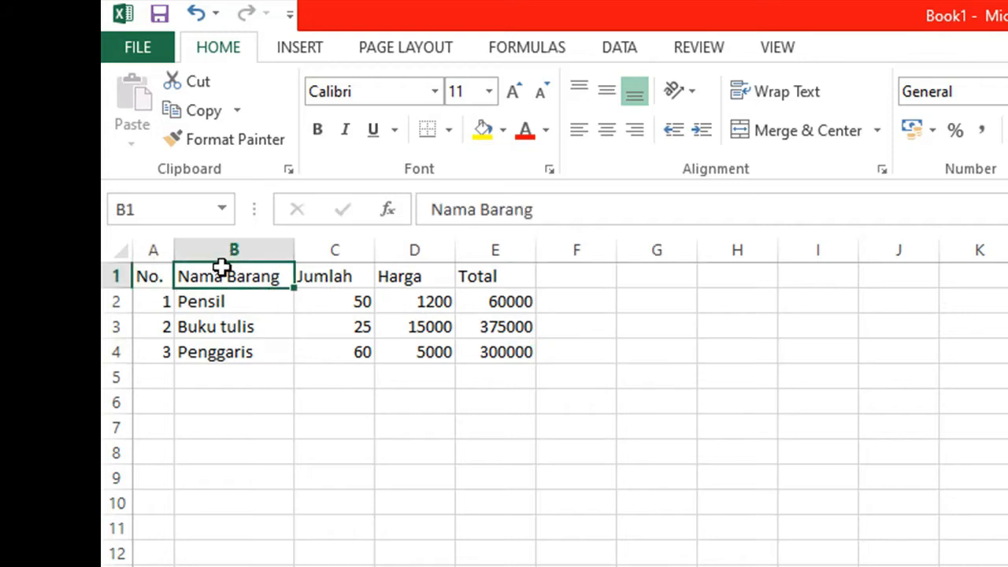
left_click(363, 270)
left_click(396, 275)
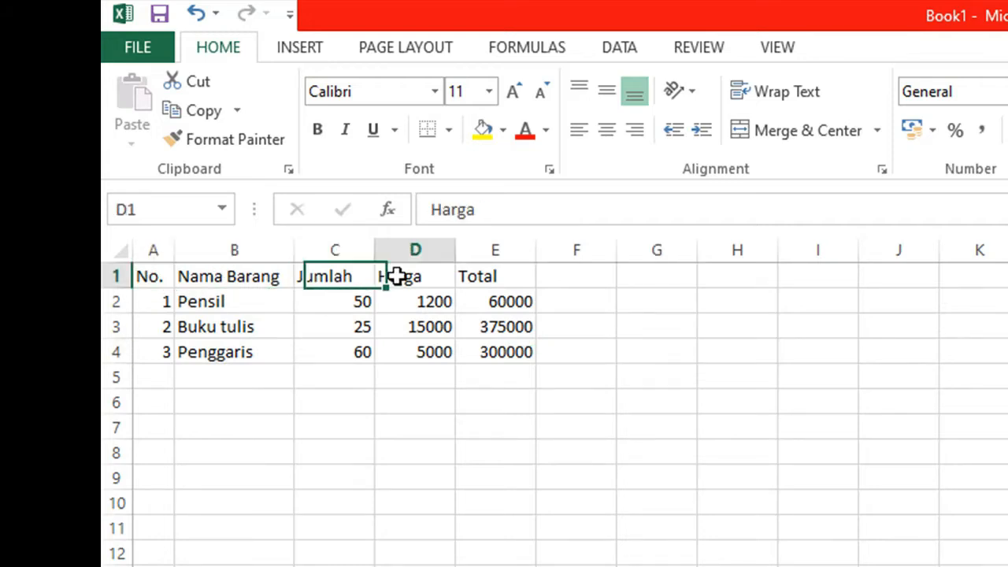
left_click(467, 273)
Center the column headings in cells A1 to E1 and make them bold
left_click_drag(153, 273, 479, 277)
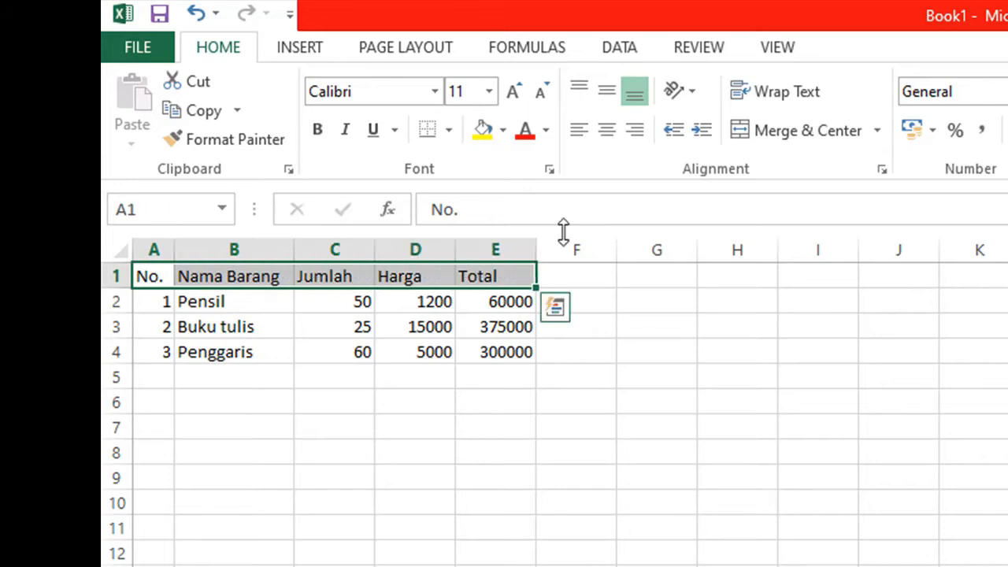
left_click(607, 131)
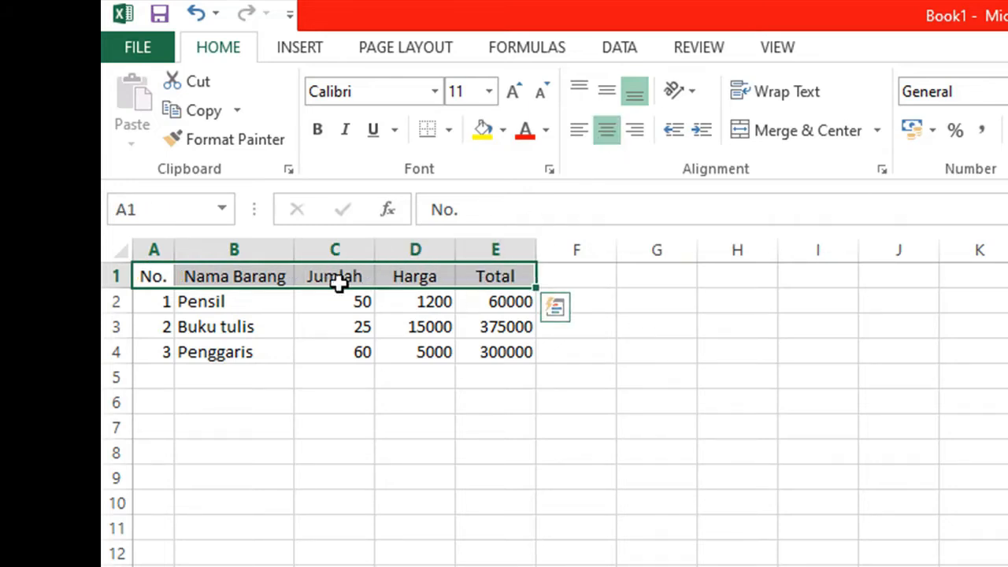
left_click(315, 132)
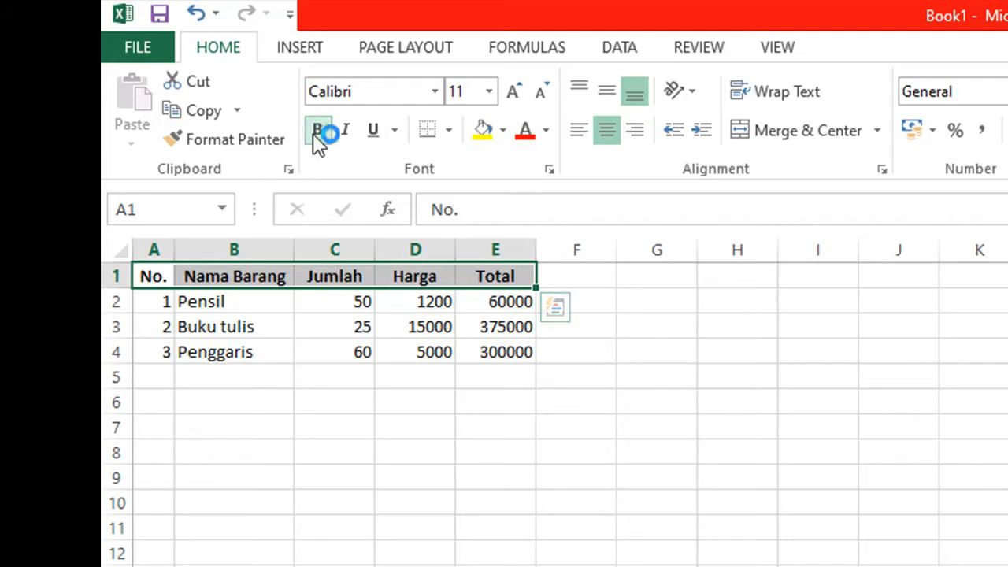
left_click(372, 382)
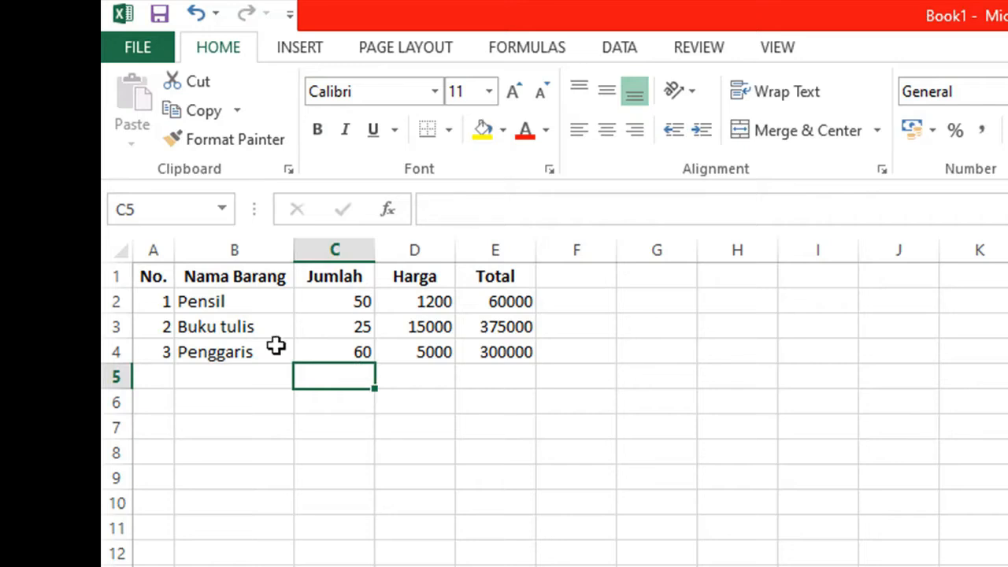
Apply All Borders to the whole item table in cells A1 to E4
left_click_drag(151, 275, 501, 347)
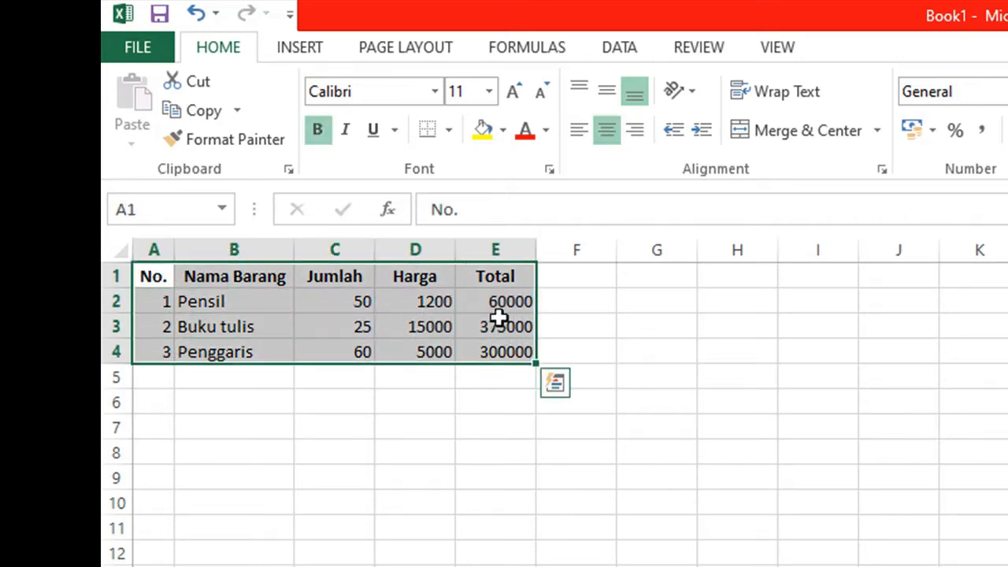
left_click(448, 132)
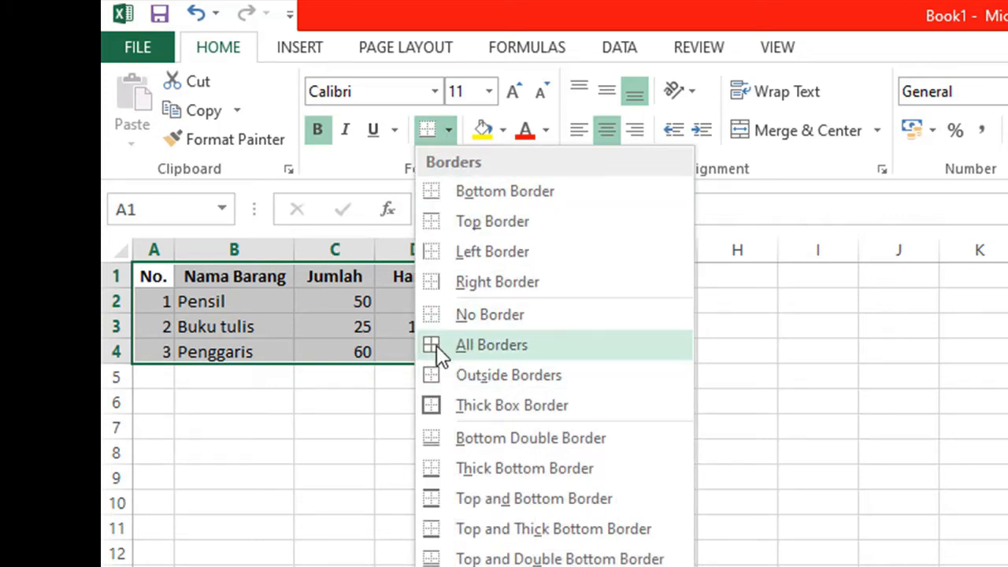
left_click(491, 349)
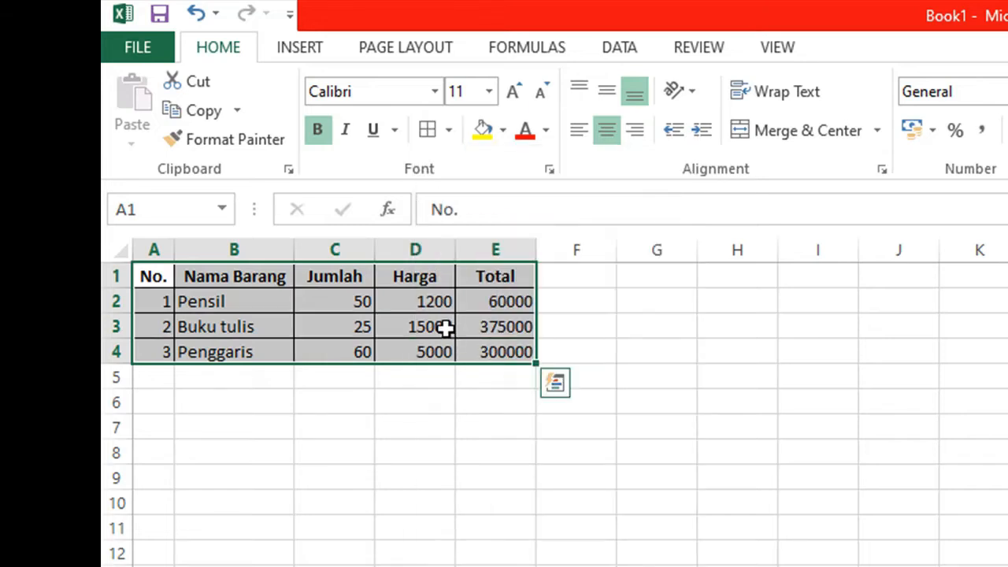
left_click(625, 356)
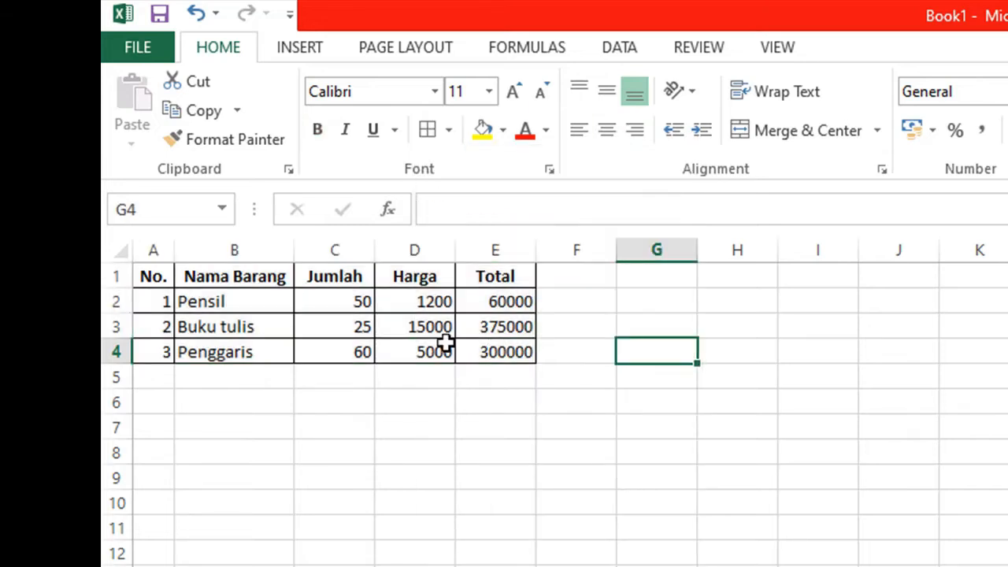
Format the prices and totals in cells D2 to E4 with the Comma Style thousands separator
left_click_drag(425, 301, 496, 353)
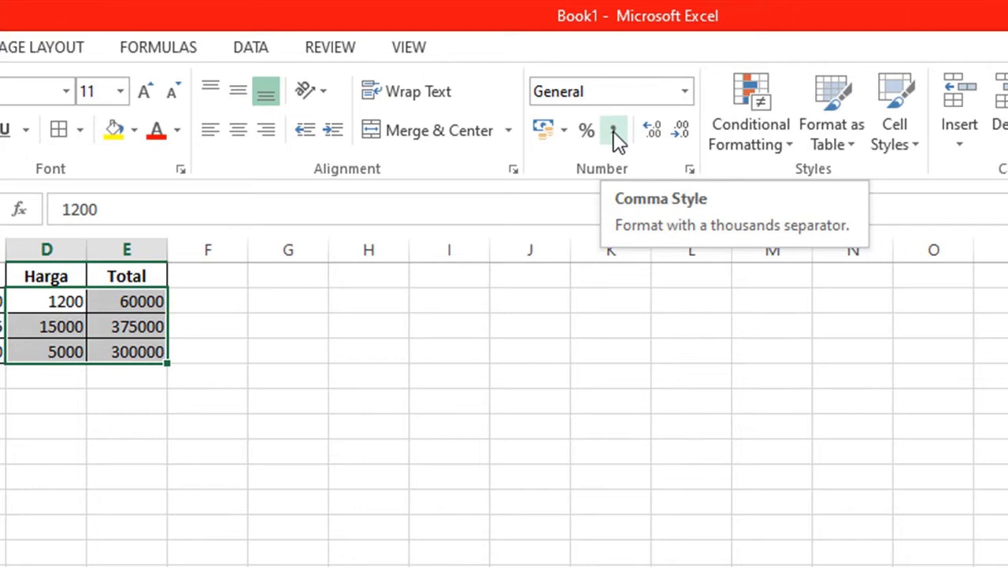
left_click(615, 132)
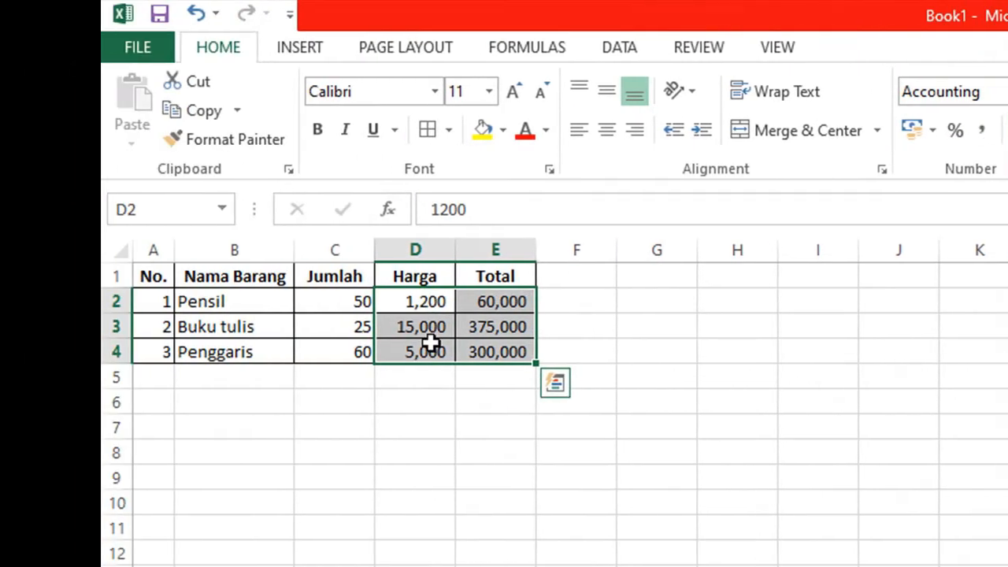
left_click(639, 342)
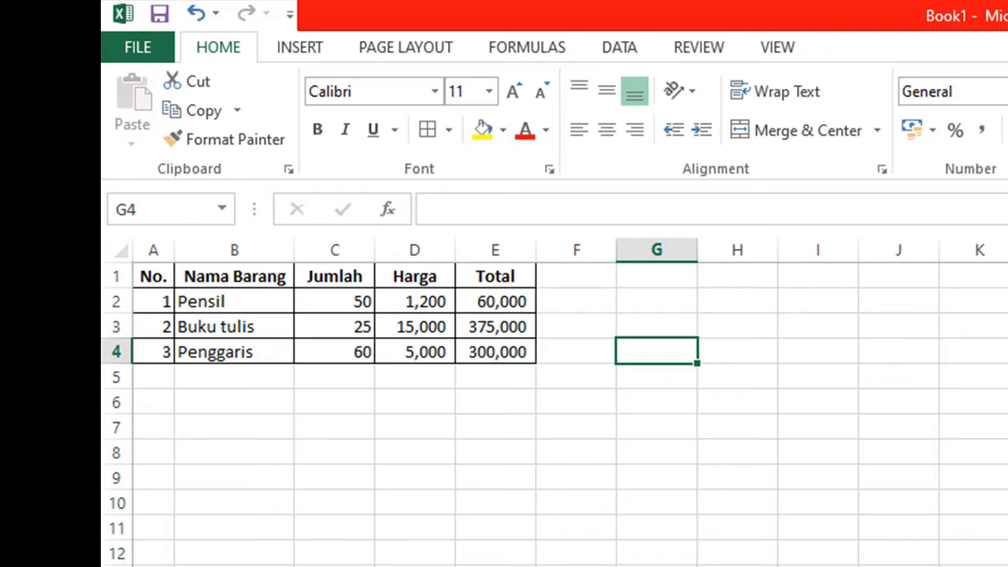
Copy the complete item table, cells A1 to E4, to the clipboard
left_click(150, 278)
left_click_drag(184, 289, 465, 348)
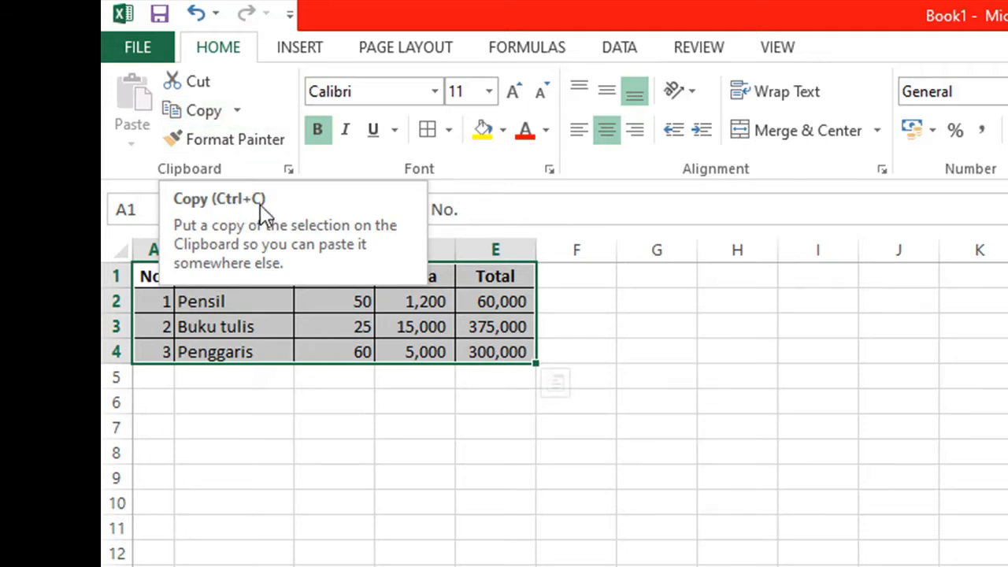
left_click(201, 110)
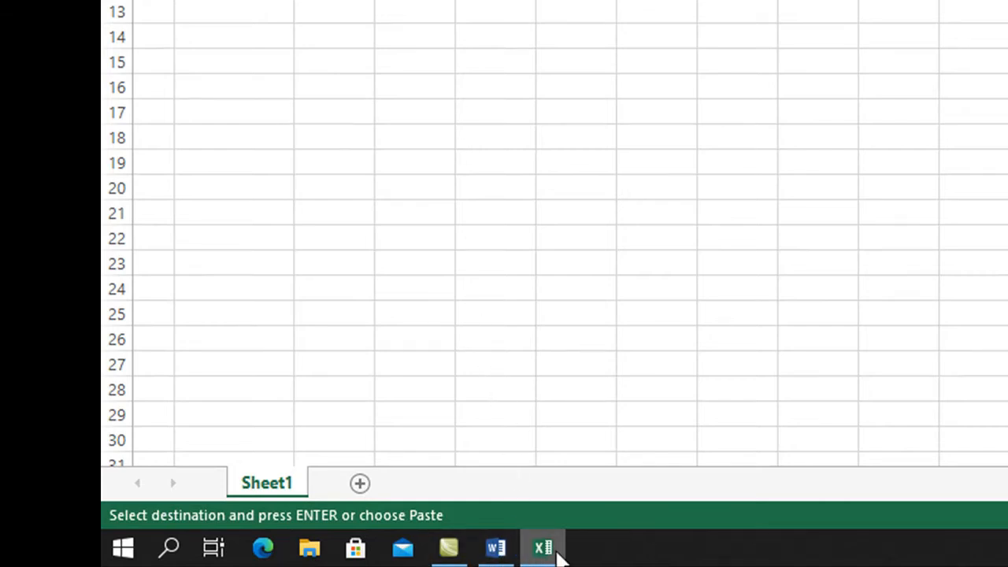
Switch to Word and insert the copied table into the letter with Paste Special as a Microsoft Excel Worksheet Object
mouse_move(501, 553)
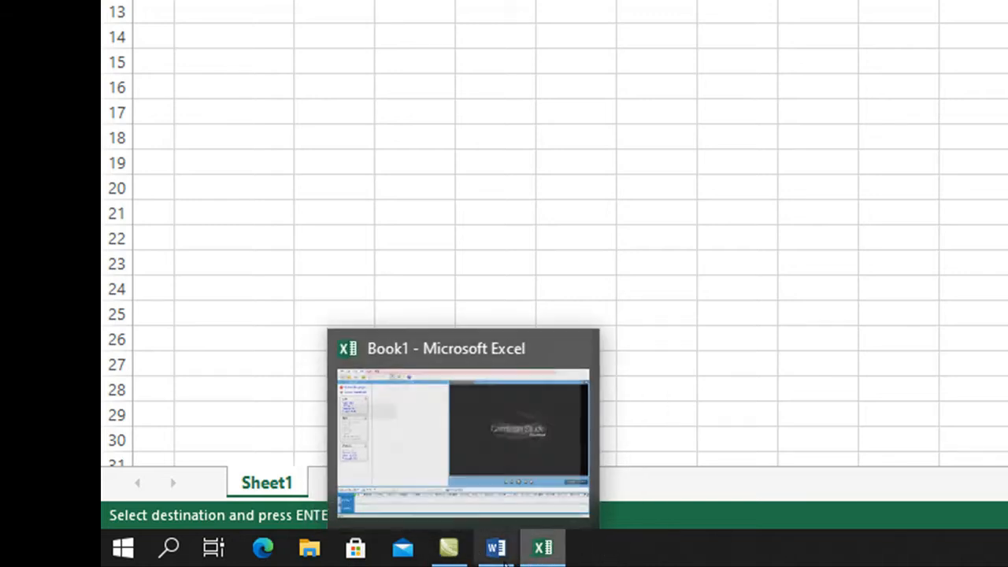
left_click(496, 549)
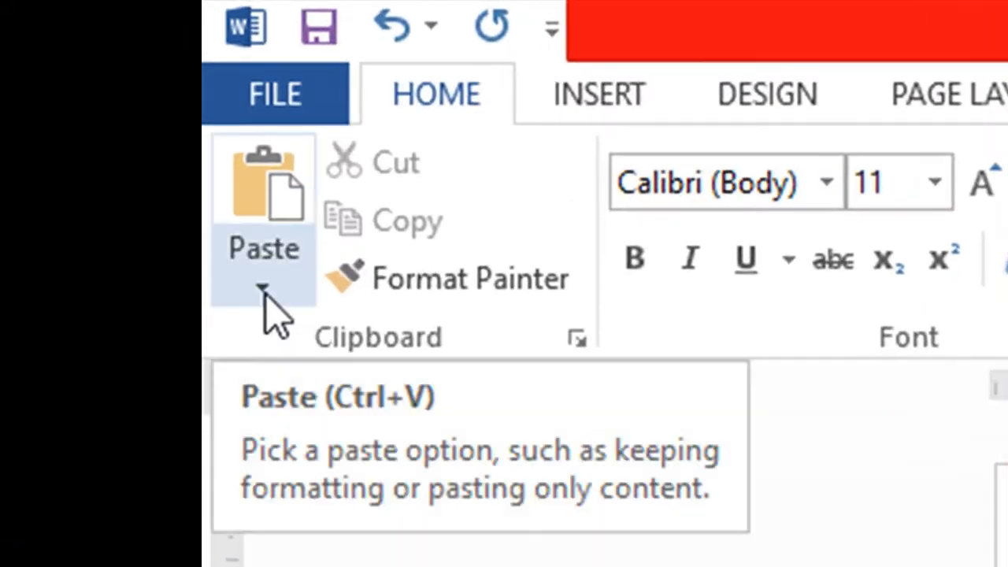
left_click(264, 289)
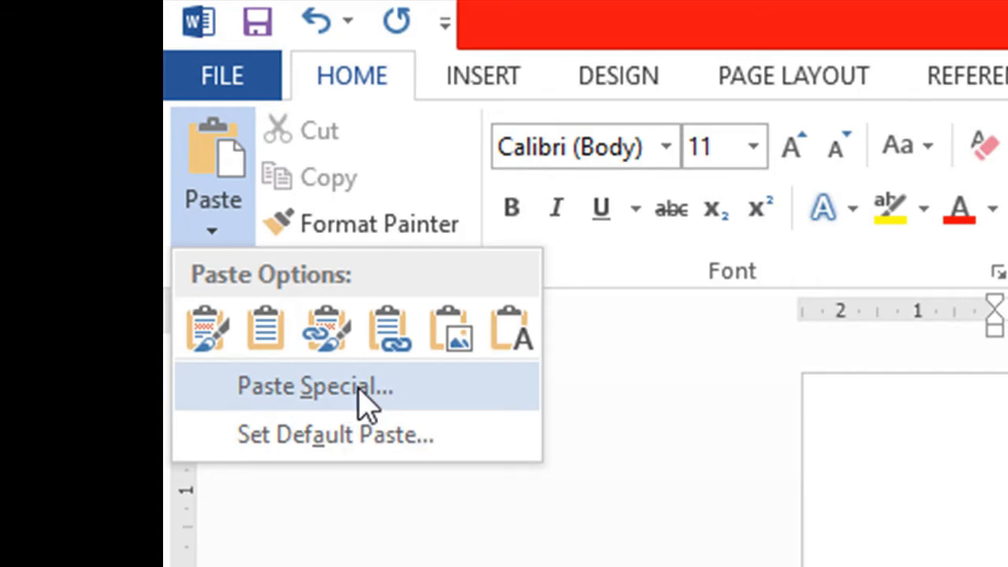
left_click(361, 398)
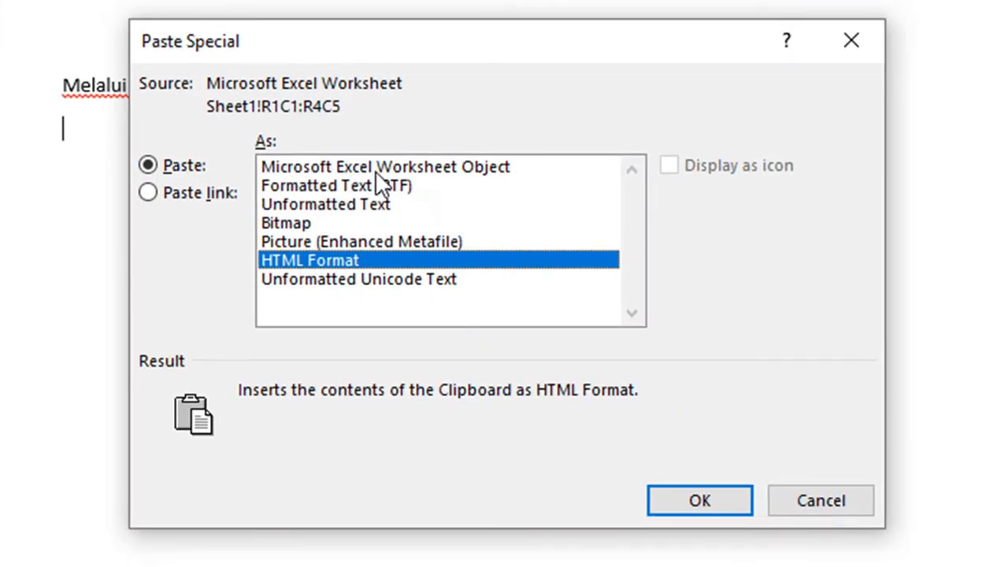
left_click(498, 170)
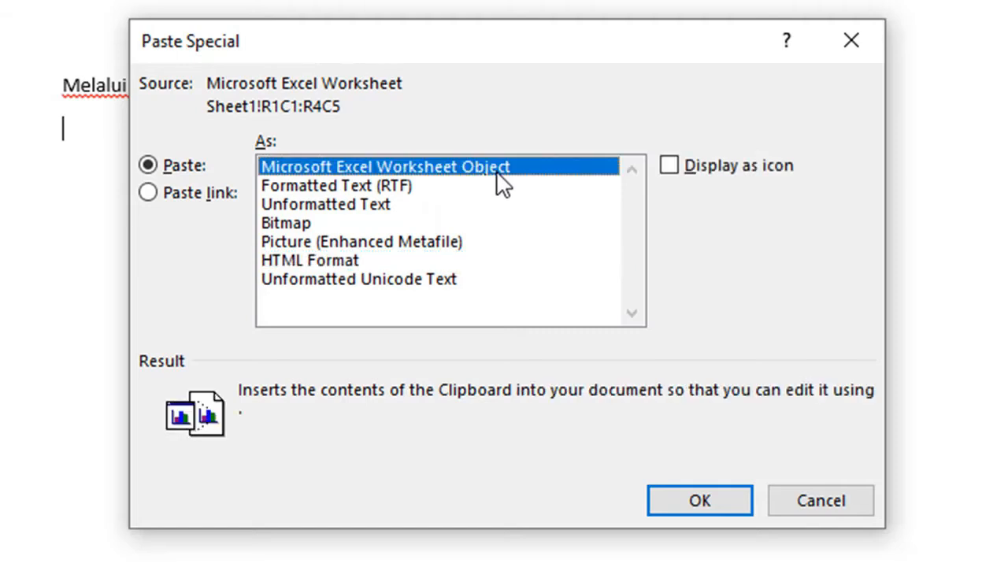
left_click(686, 509)
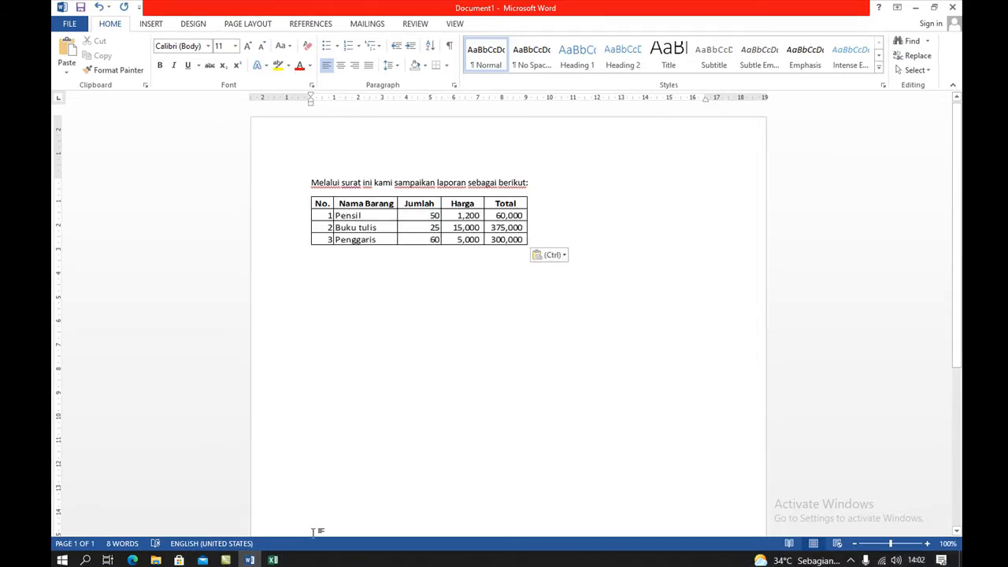
Place the cursor on the line below the table in the letter, and copy cells A1 to E4 in Excel again
left_click(276, 561)
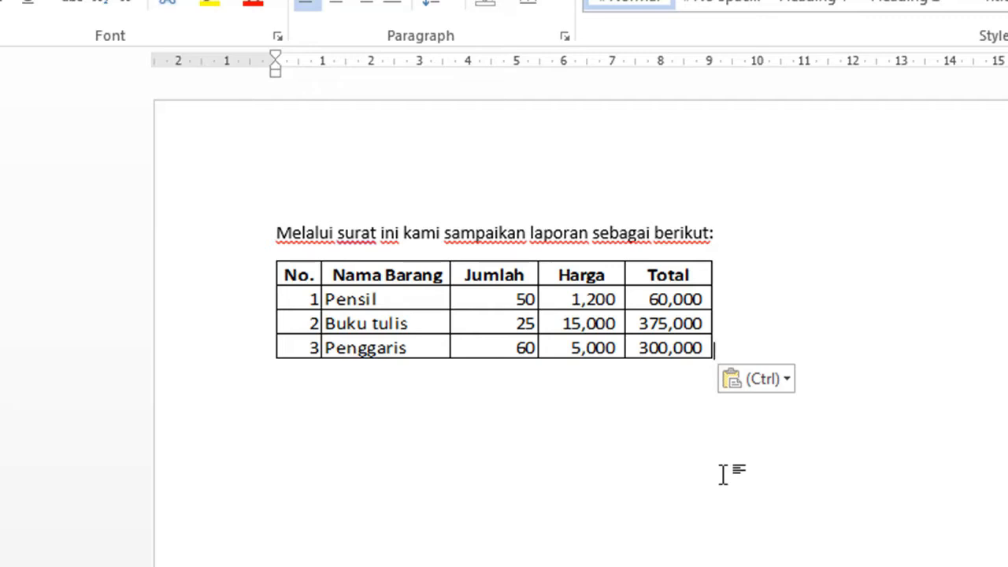
key("Down")
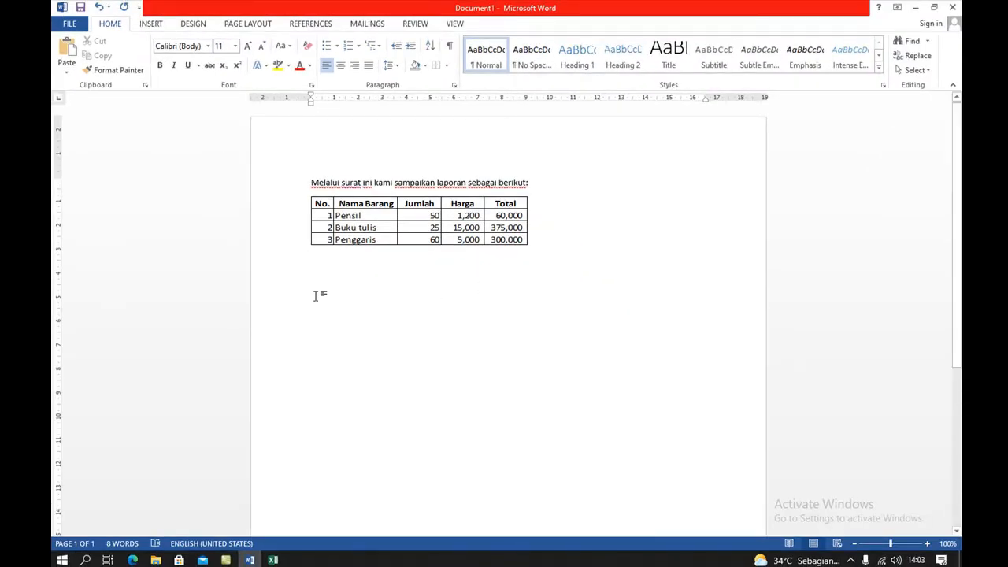
left_click(273, 560)
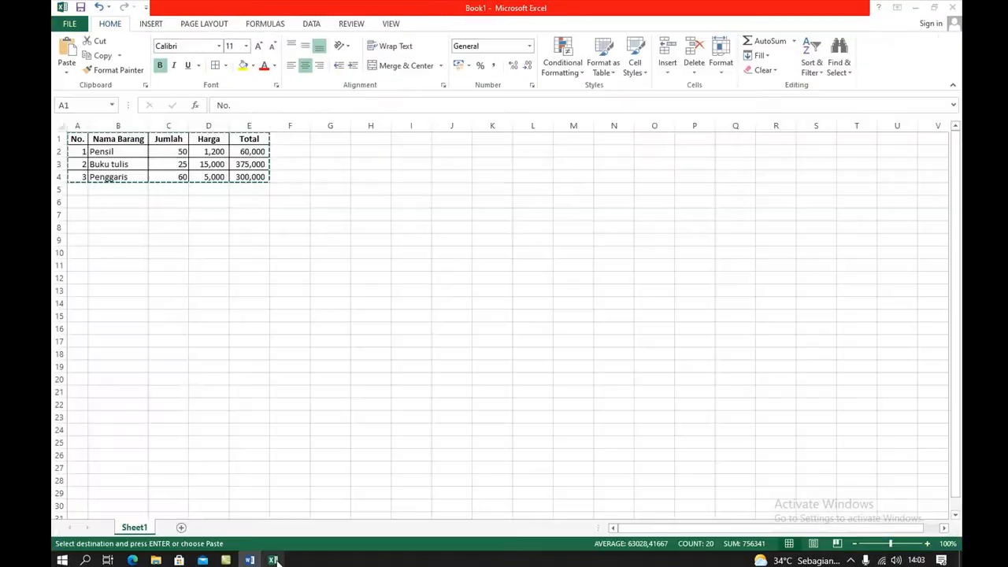
left_click_drag(77, 139, 247, 176)
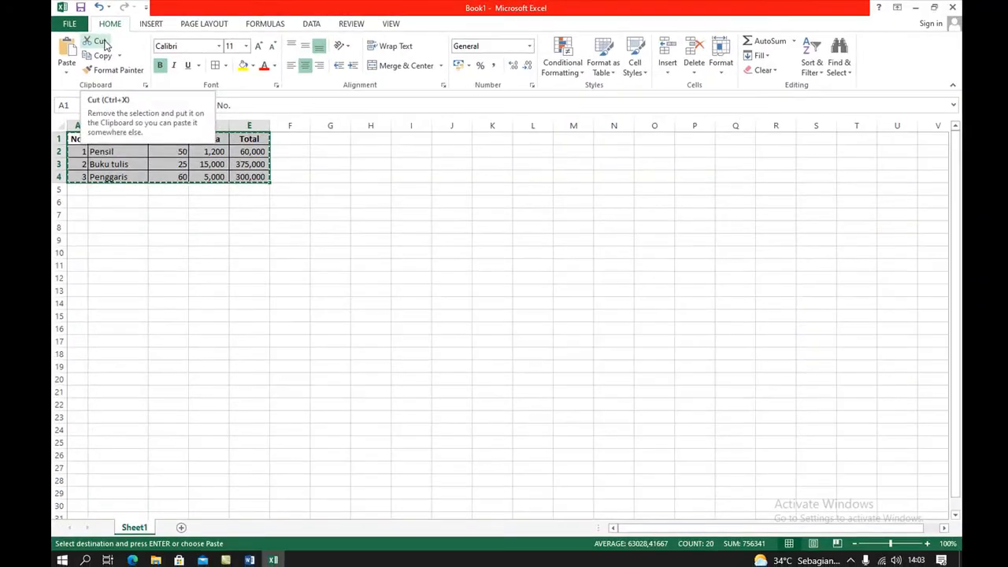
left_click(106, 45)
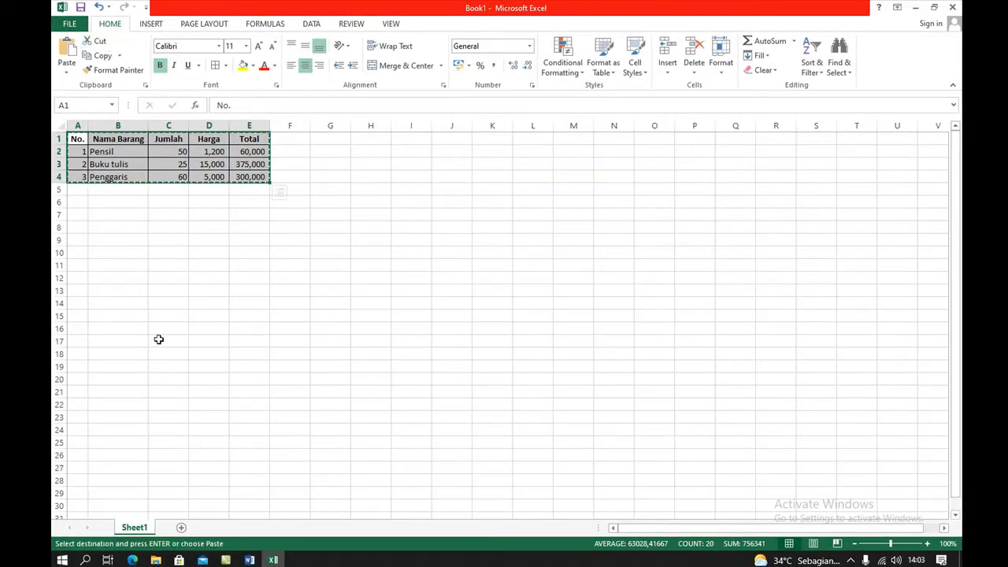
Try a regular paste of the table below the first one in Word, and undo it
left_click(252, 560)
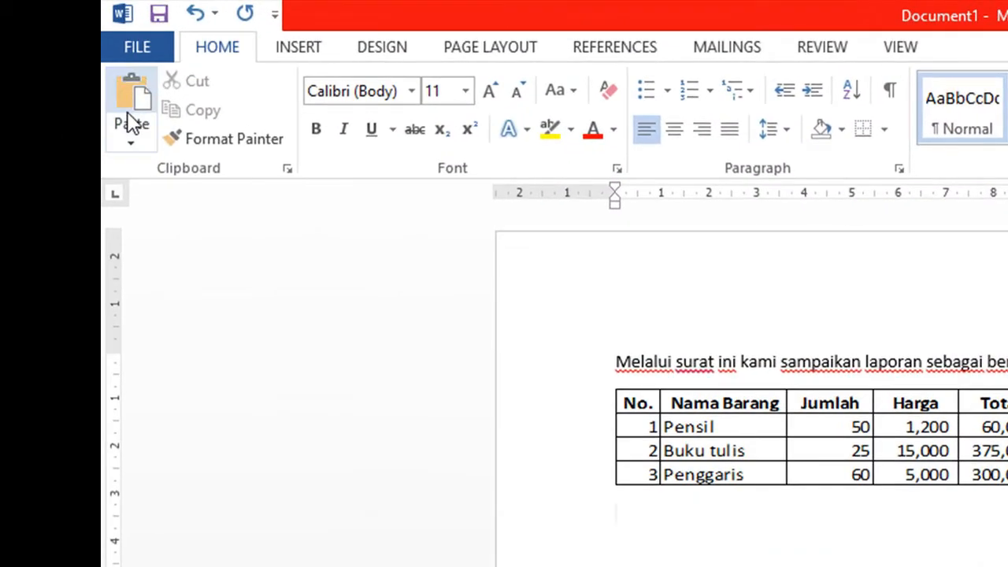
left_click(64, 59)
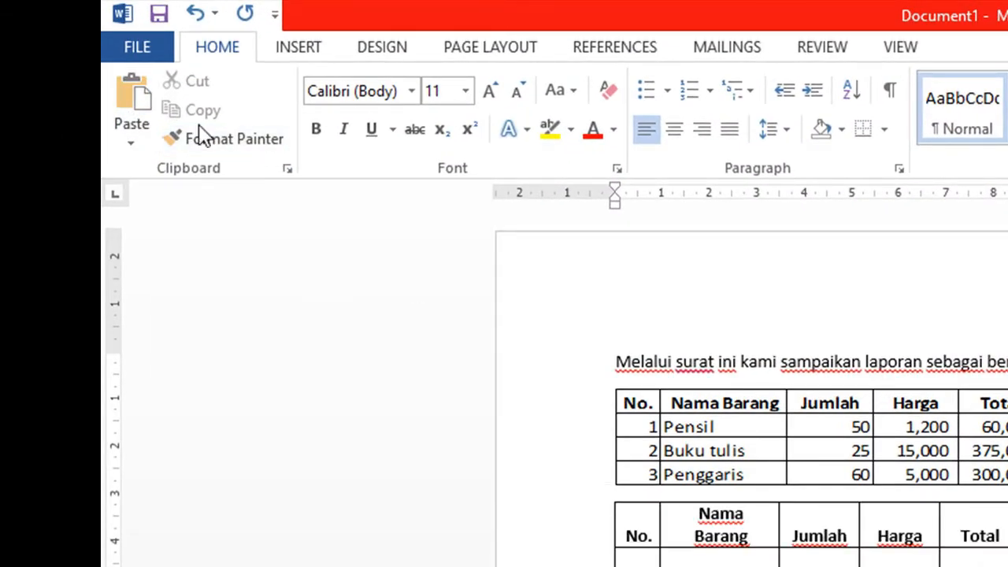
left_click(201, 21)
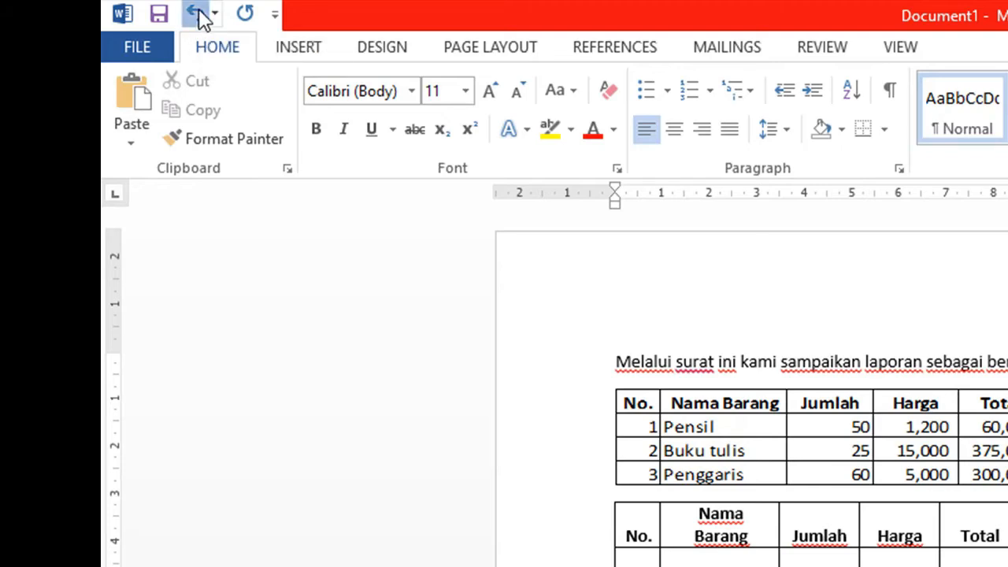
Insert the table below the first one with Paste Special as a Microsoft Excel Worksheet Object
left_click(132, 143)
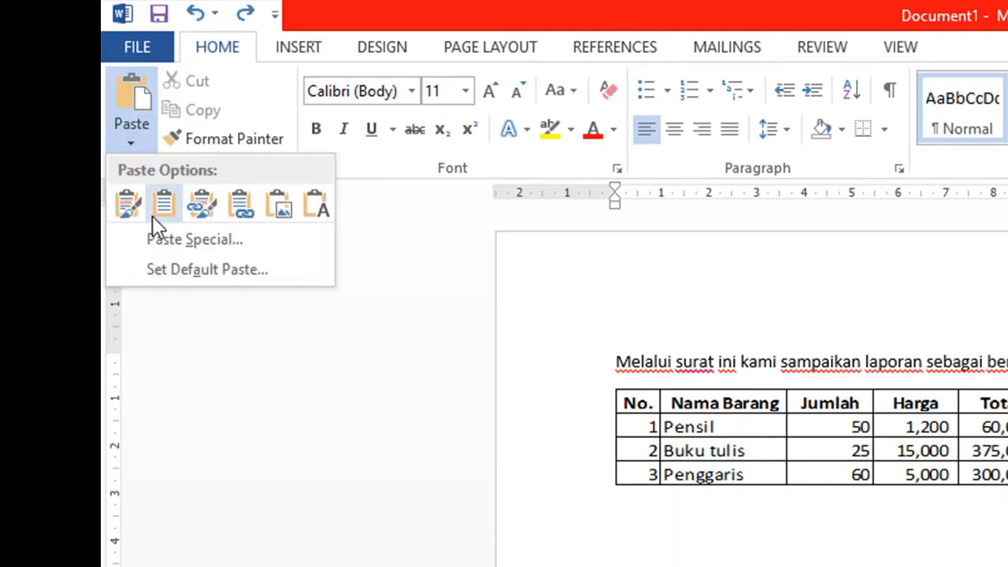
left_click(205, 233)
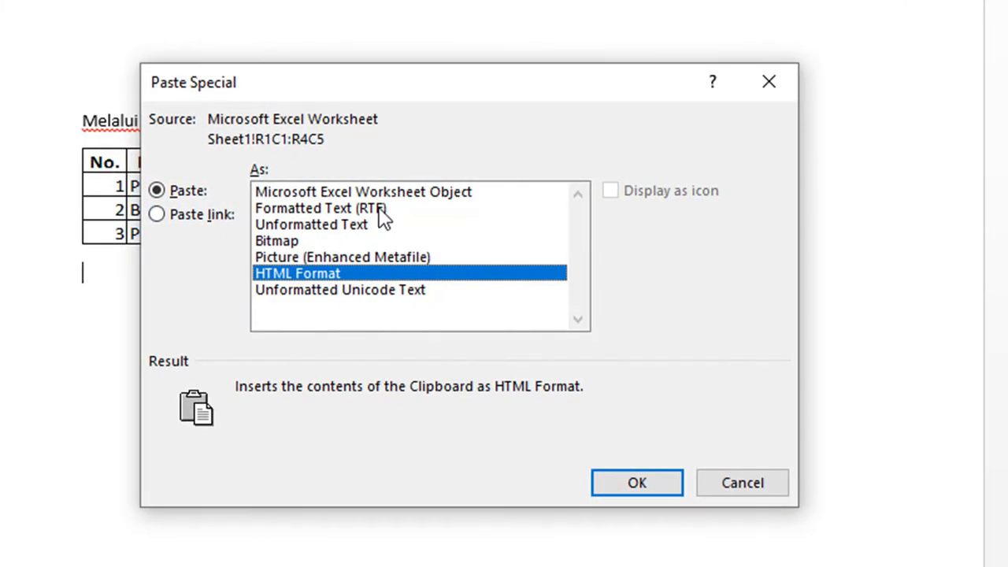
left_click(444, 192)
left_click(635, 488)
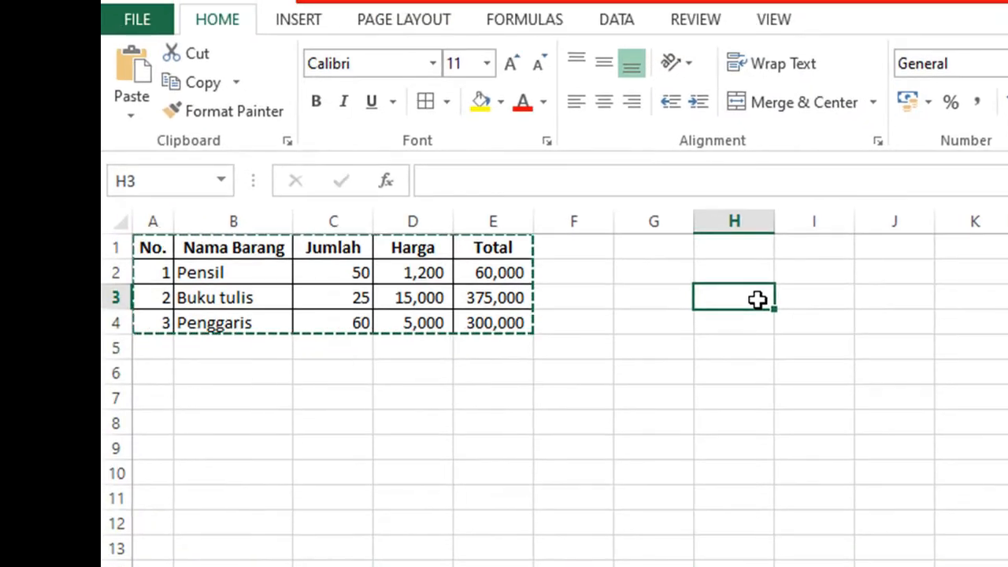
Cut the item table in cells A1 to E4 of the Excel sheet and paste it at cell J1
left_click(667, 252)
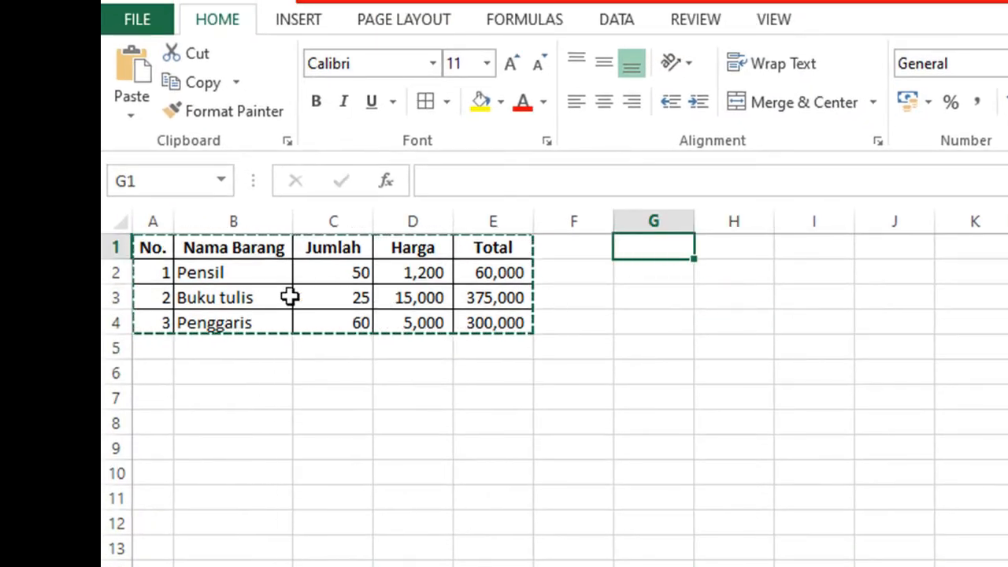
left_click_drag(149, 243, 515, 308)
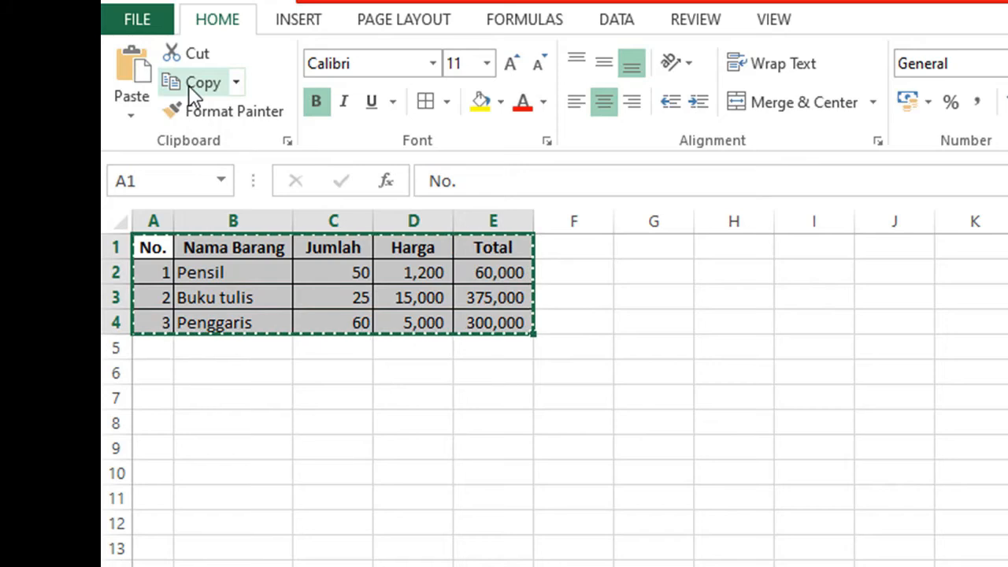
left_click(189, 57)
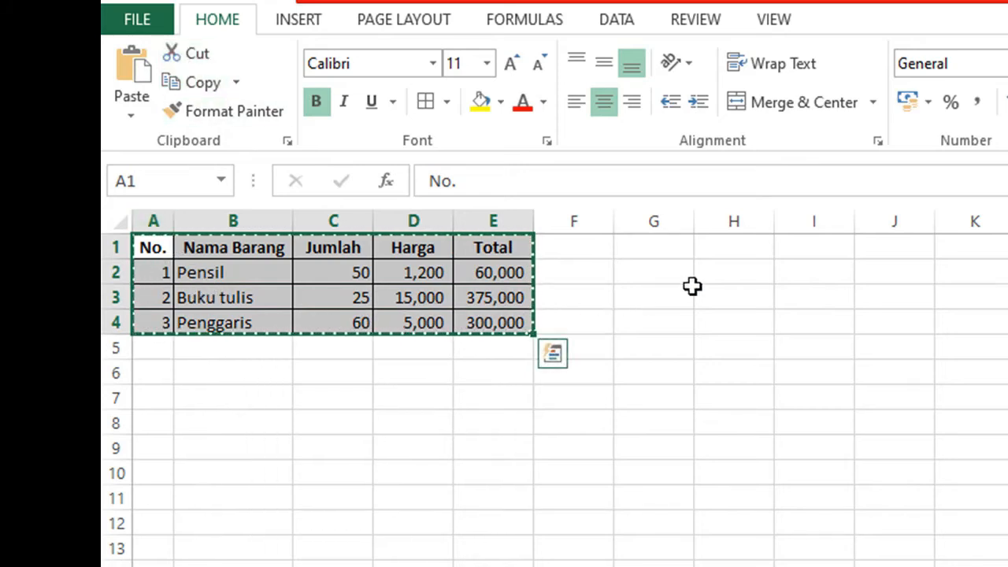
left_click(894, 246)
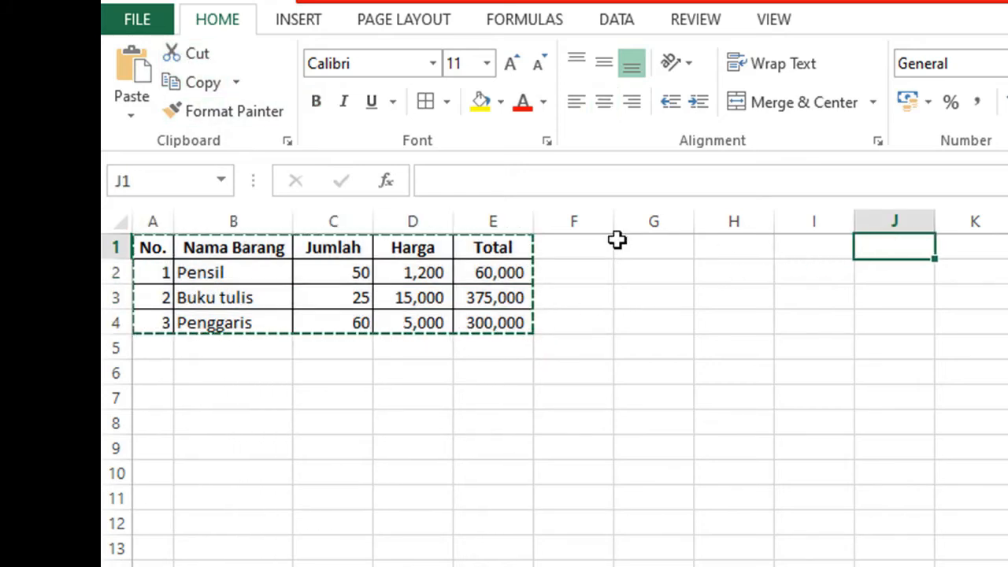
left_click(132, 78)
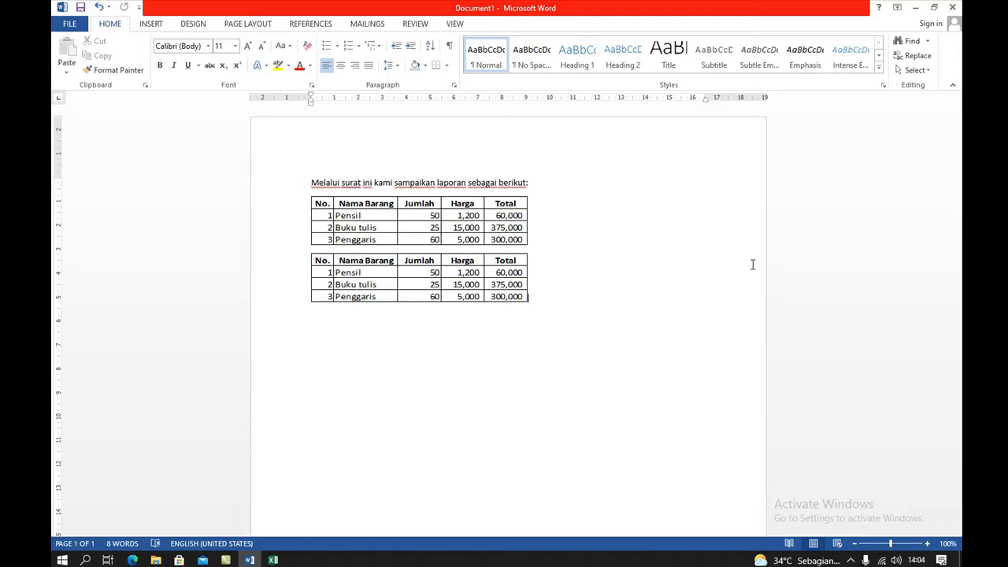
Start a new line below the second table in Word, and close the Book1 workbook in Excel
key("ctrl+z")
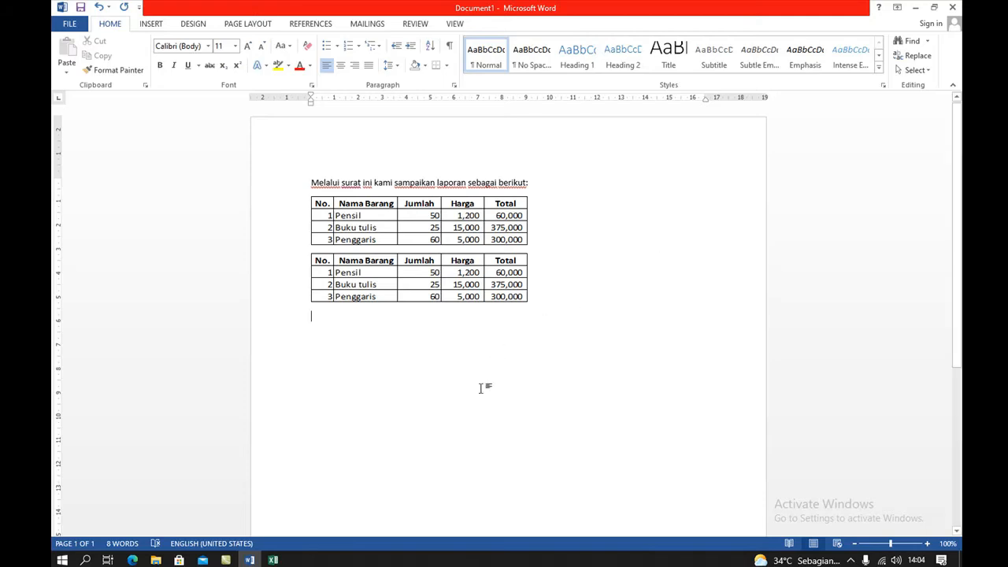
left_click(274, 560)
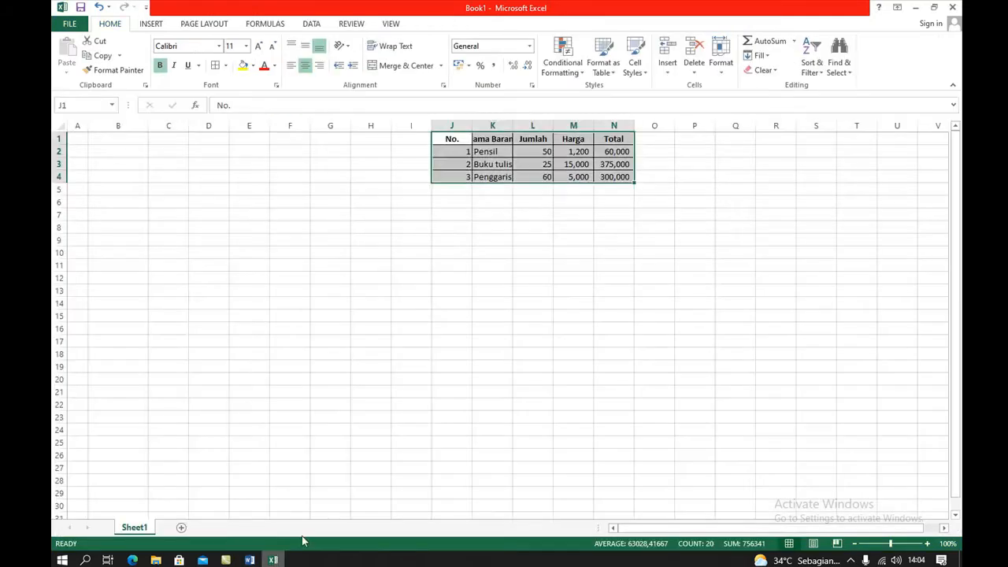
left_click(952, 7)
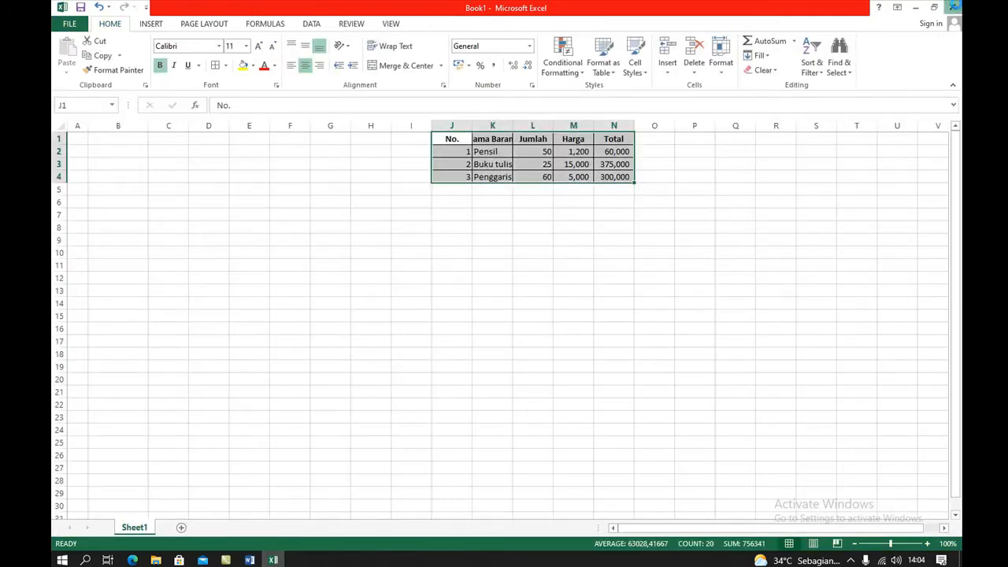
left_click(508, 296)
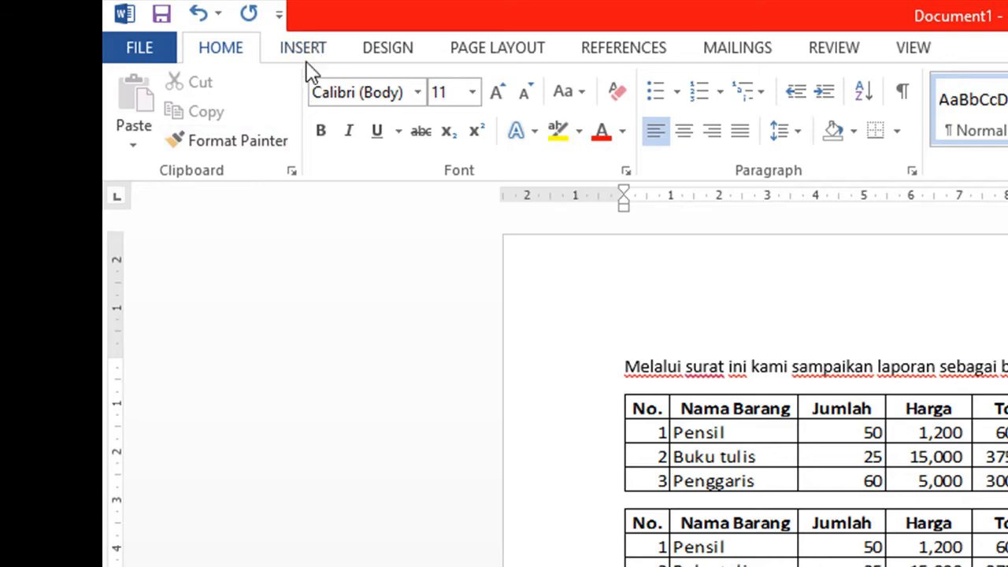
Insert an embedded Excel spreadsheet below the second table in the letter and dismiss the activation wizard
left_click(312, 53)
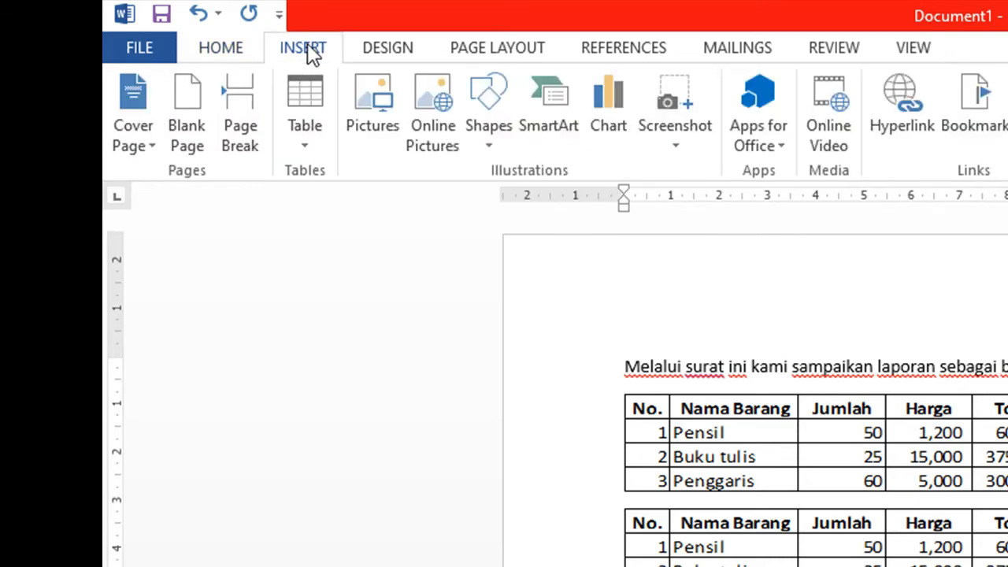
left_click(309, 140)
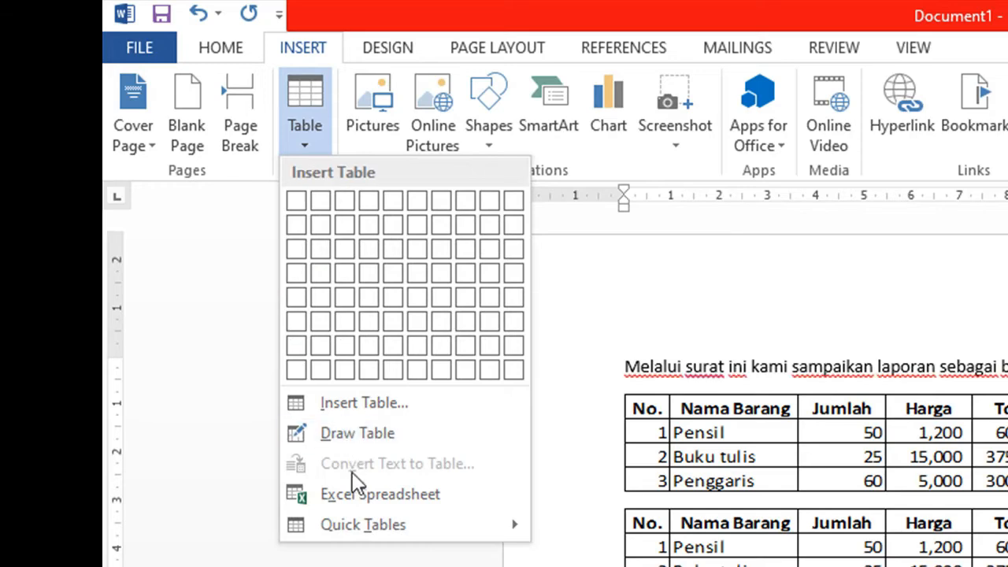
left_click(419, 496)
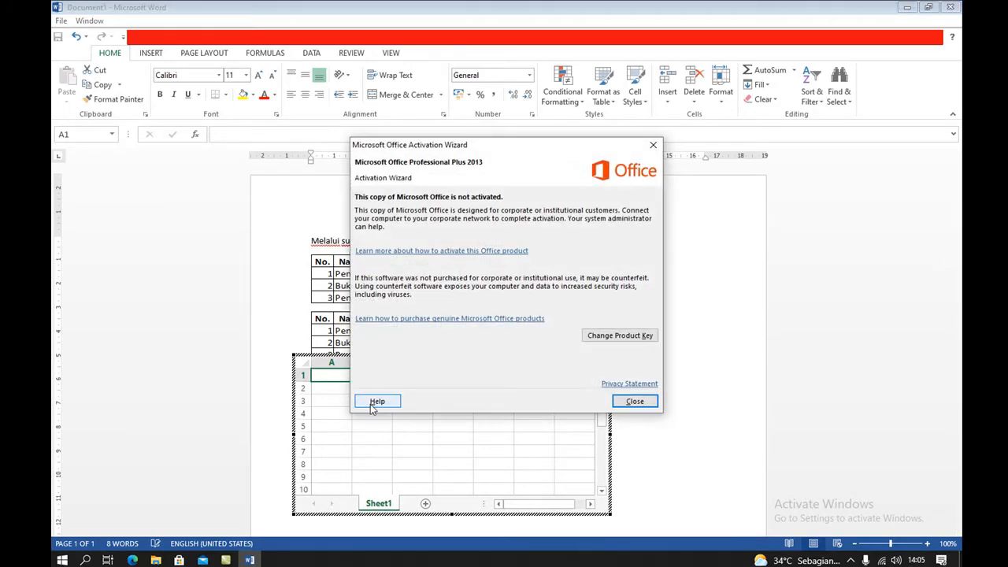
left_click(637, 403)
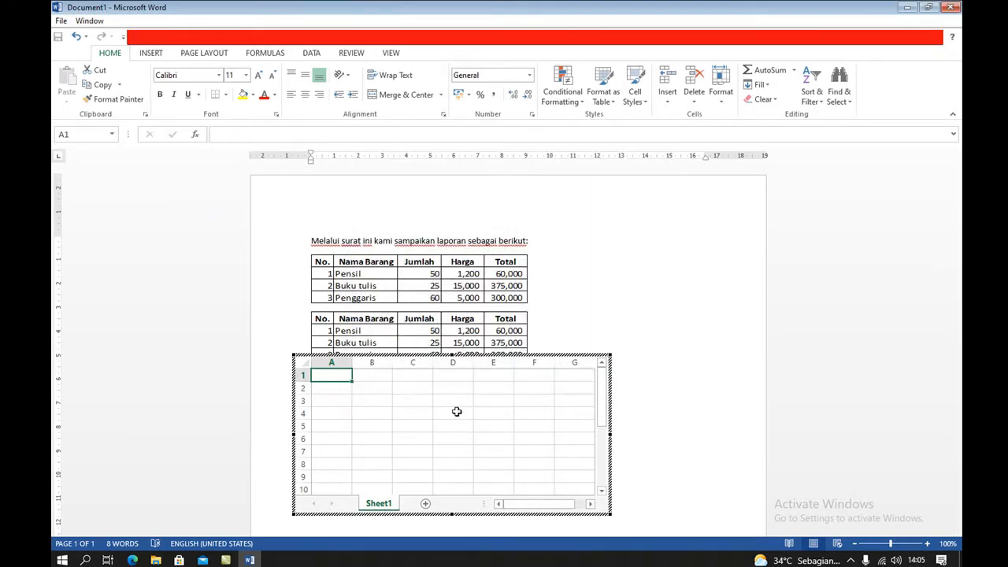
Enter the heading "No." in cell A1 of the embedded sheet and the numbers 1, 2 and 3 in cells A2 to A4
type("No.")
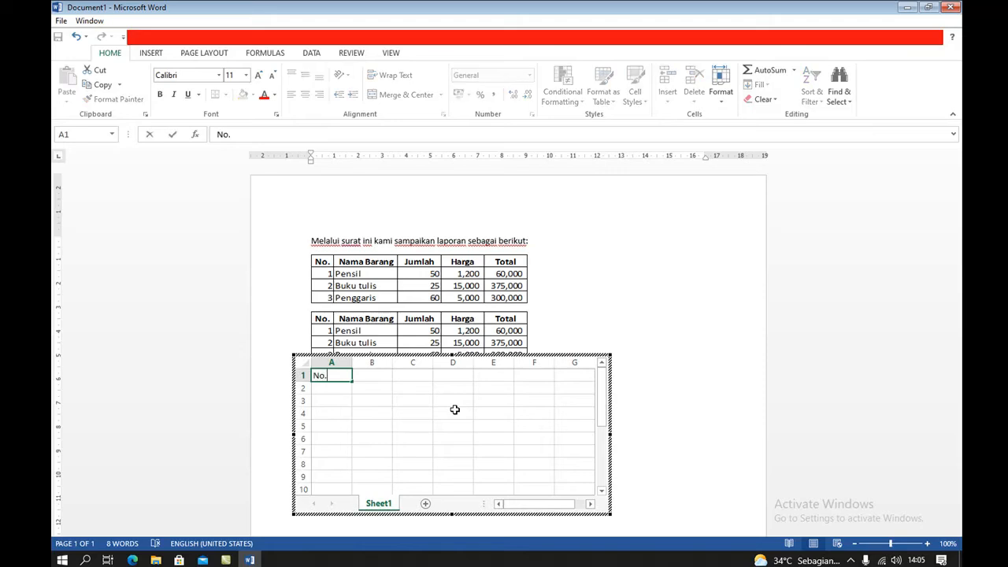
key("Return")
type("1")
key("Return")
type("2")
key("Return")
type("3")
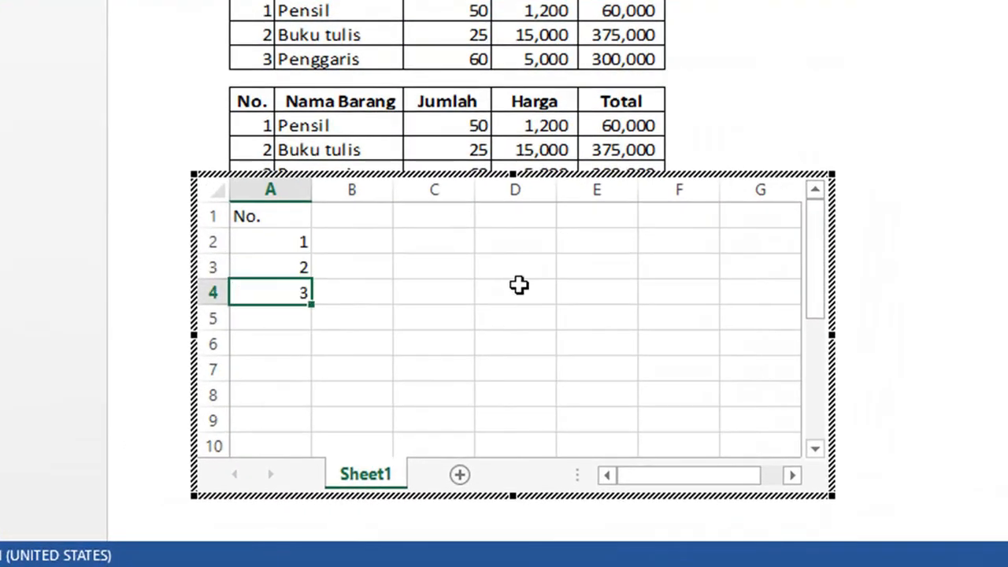
key("Return")
Enter the heading "Nama barang" in cell B1 of the embedded sheet and narrow column A
key("Right")
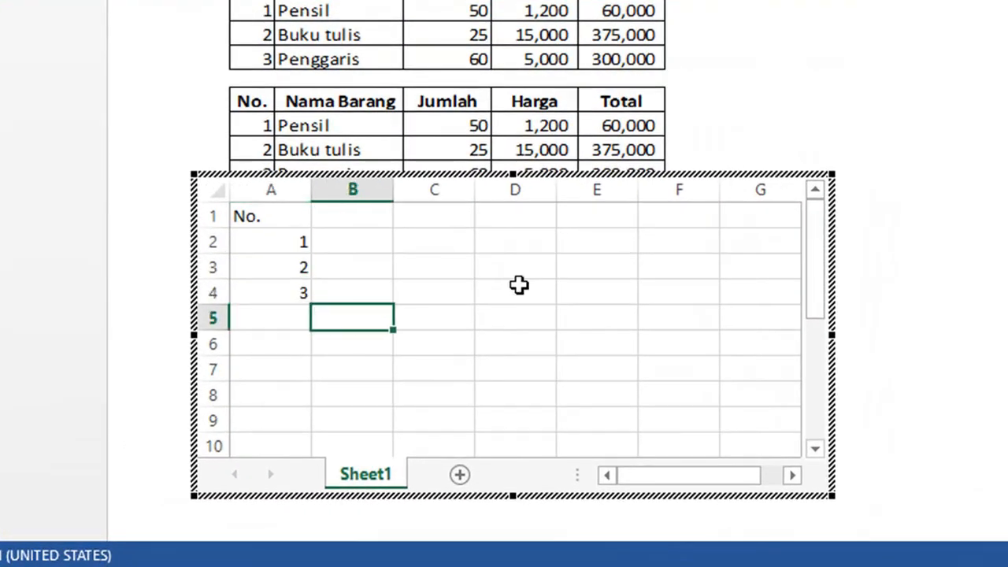
key("Up")
key("Up")
key("Up")
key("Up")
type("Nama baran")
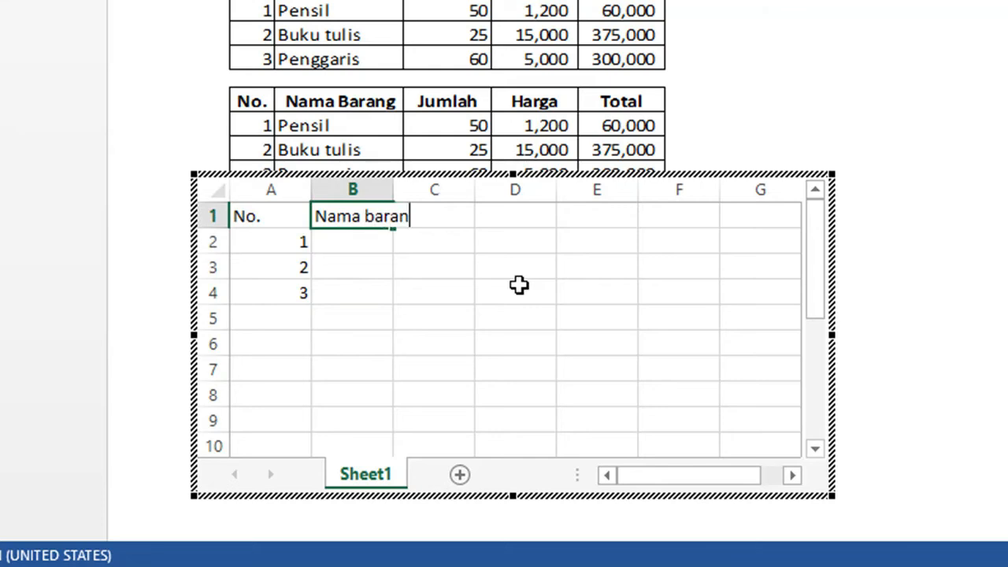
type("g")
key("Return")
left_click_drag(311, 194, 275, 194)
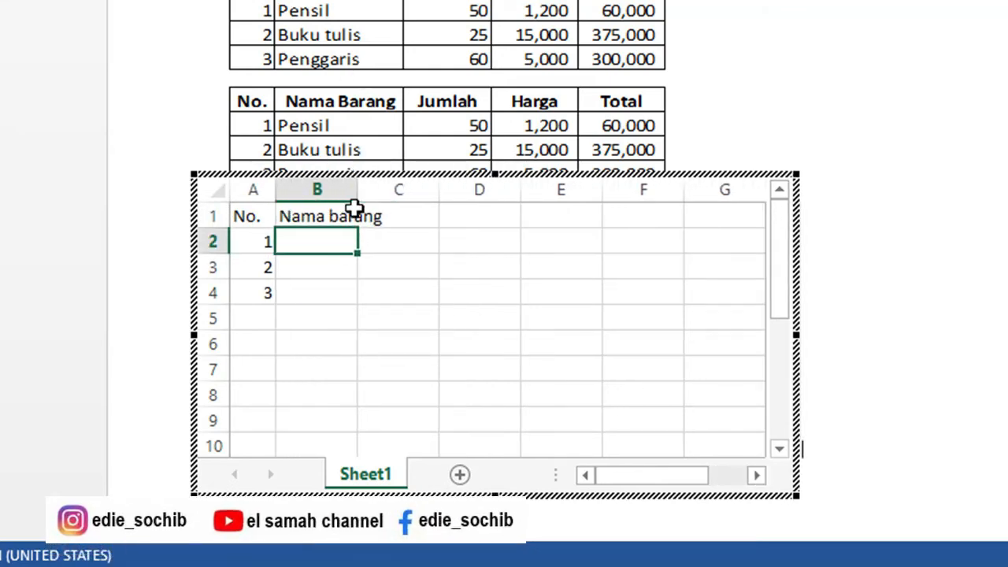
Widen column B of the embedded sheet and enter "Pensil", "Buku tulis" and "Penggaris" in cells B2 to B4
left_click_drag(385, 191, 409, 198)
type("Pen")
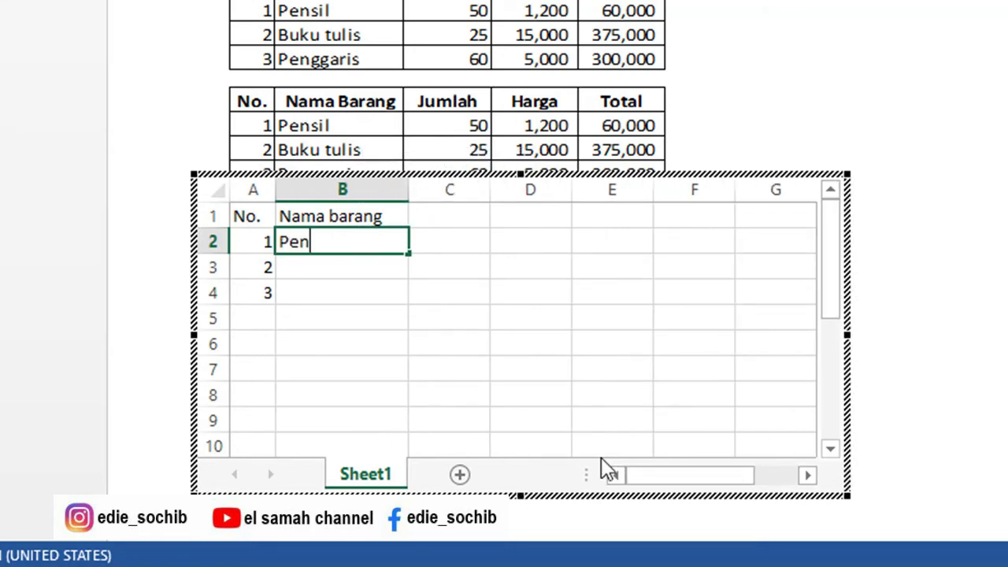
type("sil")
key("Return")
type("Buku tulis")
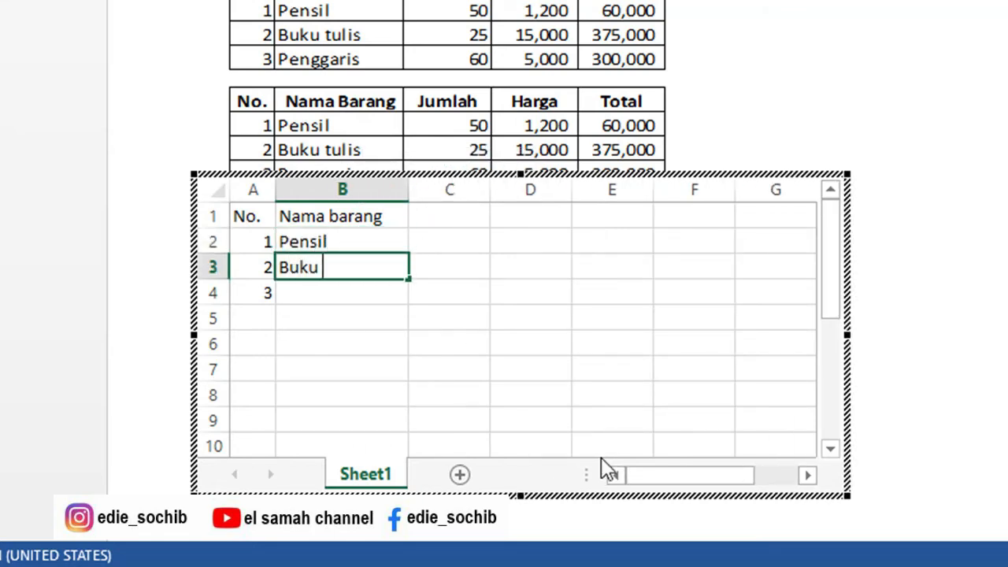
key("Return")
type("Penggar")
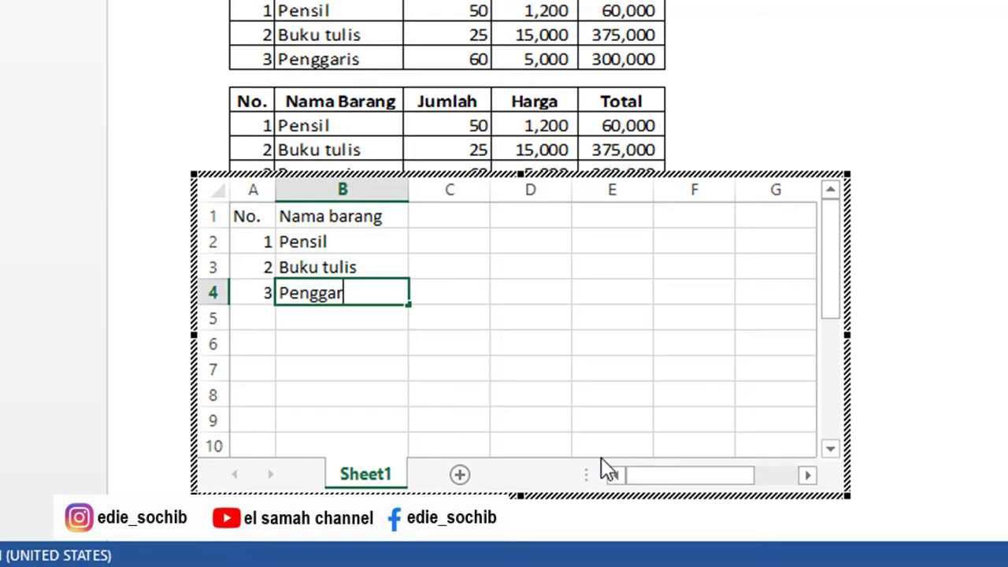
Enter the heading "Jumlah" in cell C1 and the quantities 50, 25 and 60 in cells C2 to C4
key("Right")
key("Up")
key("Up")
key("Up")
type("Jumlah")
key("Return")
type("50")
key("Return")
type("25")
key("Return")
type("60")
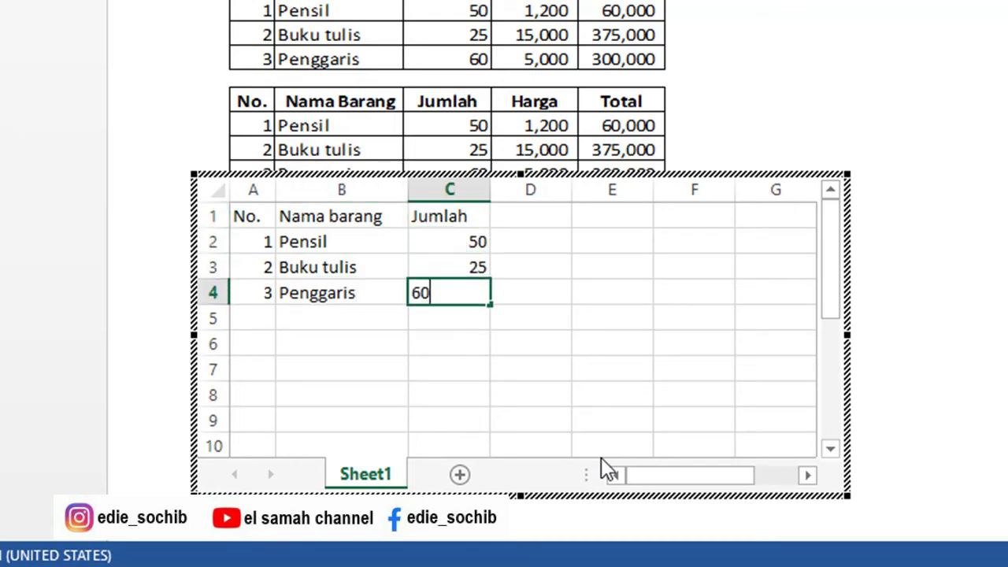
Enter the heading "Harga" in cell D1 of the embedded sheet
key("Tab")
key("Up")
key("Up")
key("Up")
type("Total")
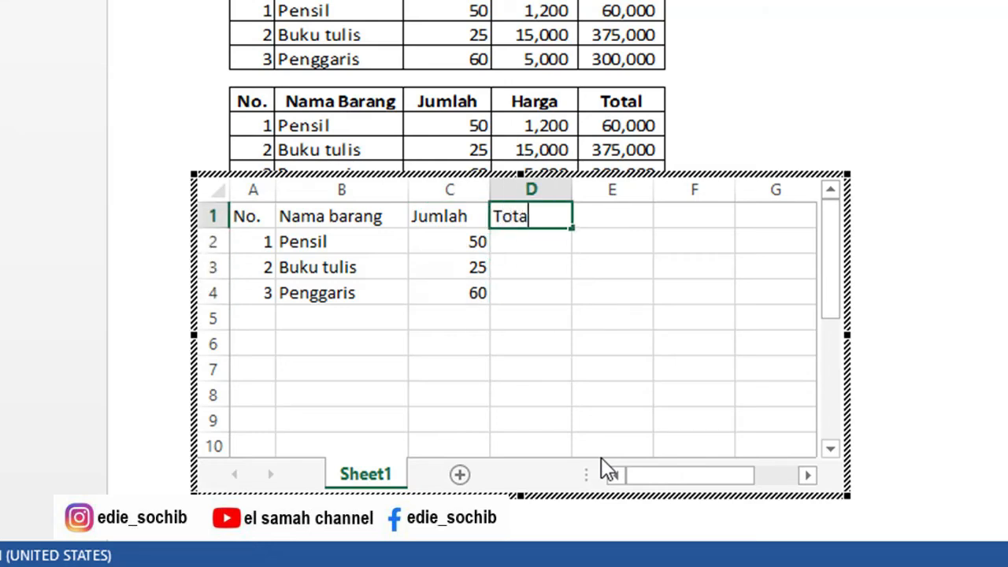
key("Return")
key("Escape")
key("Up")
type("Harga")
key("Return")
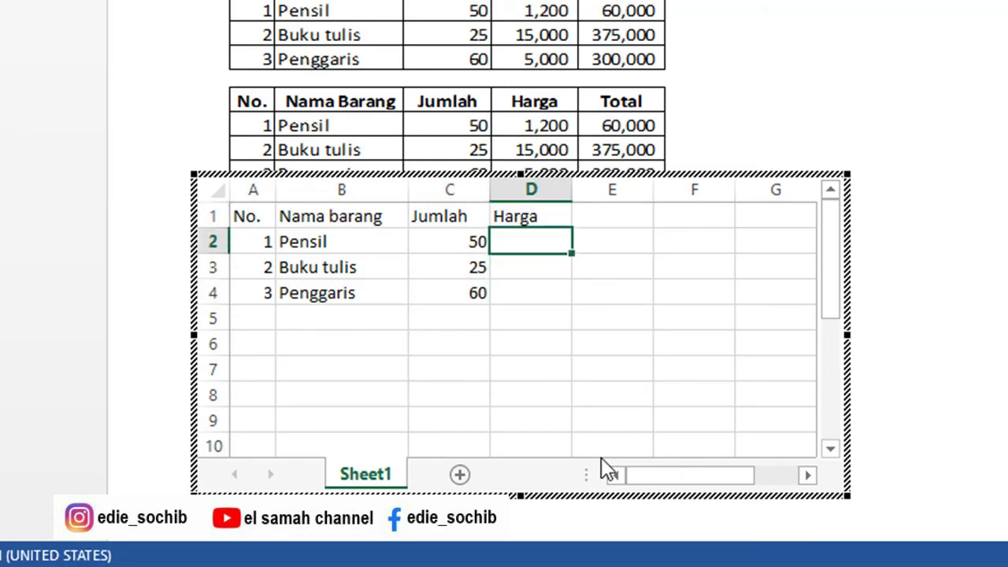
Enter the prices 1200, 15000 and 5000 in cells D2 to D4
type("1200")
key("Return")
type("15000")
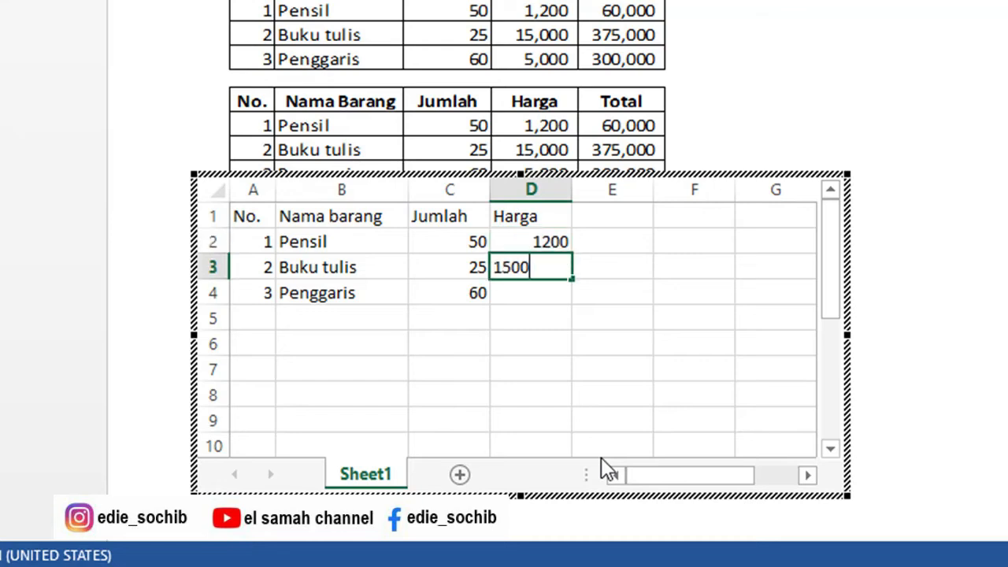
key("Return")
type("5000")
key("Return")
Enter the heading "Total" in cell E1 of the embedded sheet
key("Up")
key("Right")
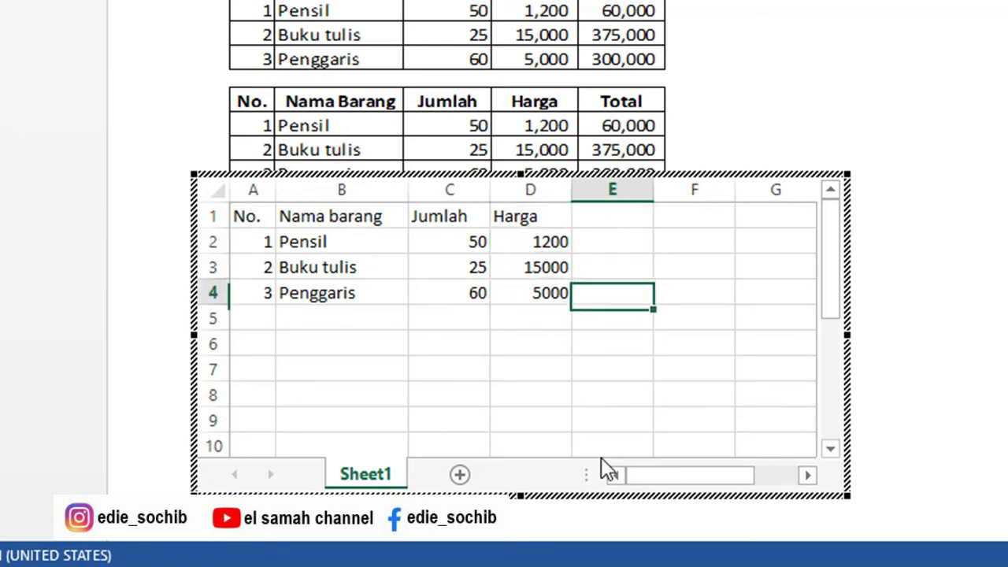
key("Up")
key("Up")
key("Up")
type("Total")
key("Return")
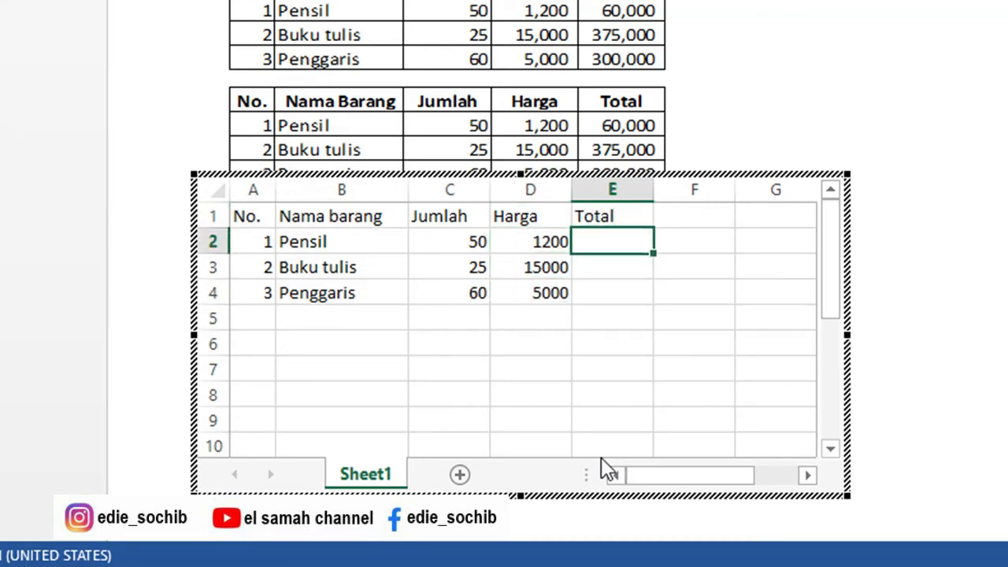
Calculate Jumlah times Harga with a formula in cell E2 and copy it down to cell E4
type("=")
key("Left")
key("Left")
type("*")
key("Left")
key("ctrl+Return")
key("ctrl+c")
key("shift+Down")
key("shift+Down")
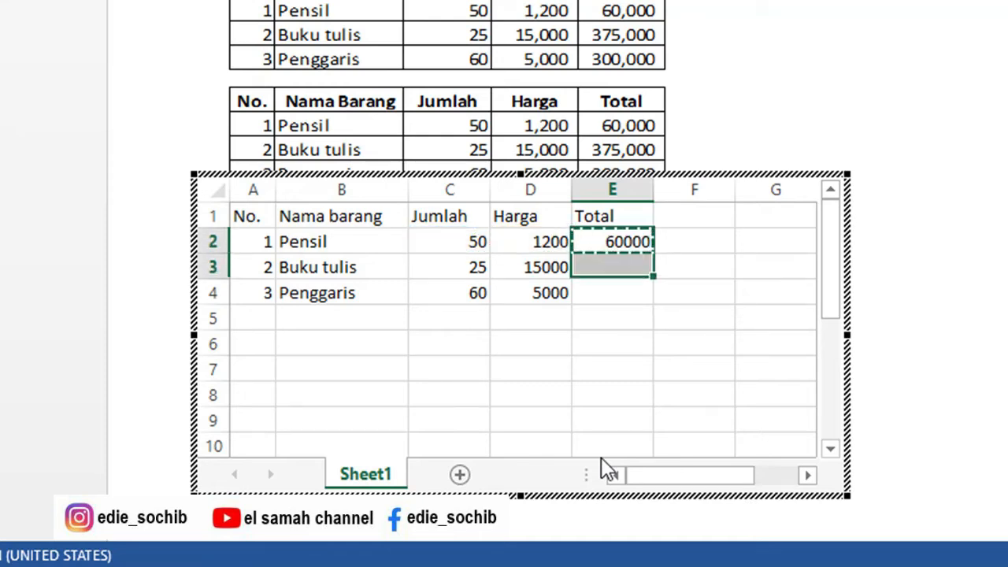
key("ctrl+v")
key("Up")
key("Left")
key("Down")
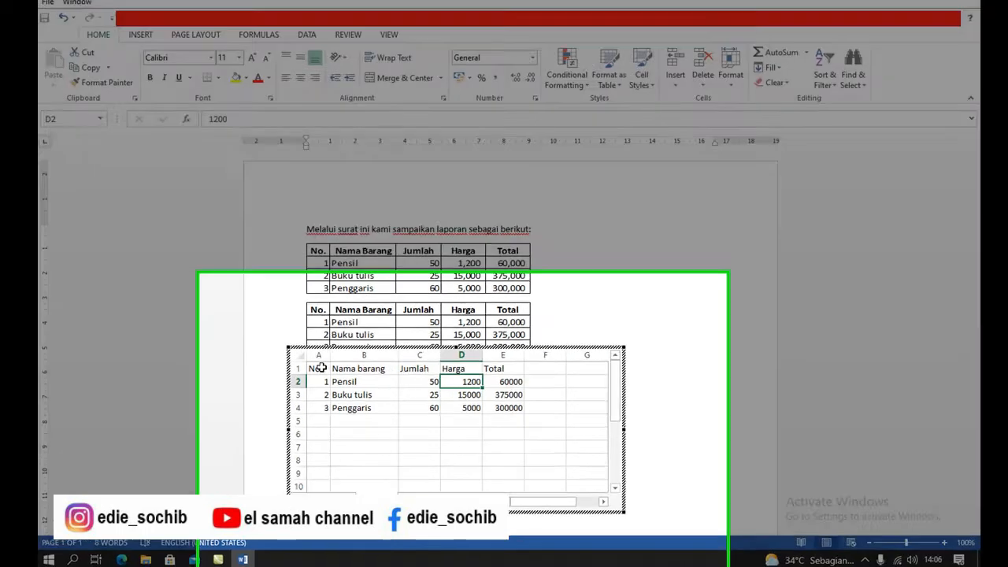
Center the headings in cells A1 to E1 of the embedded sheet and make them bold
left_click_drag(330, 374, 501, 378)
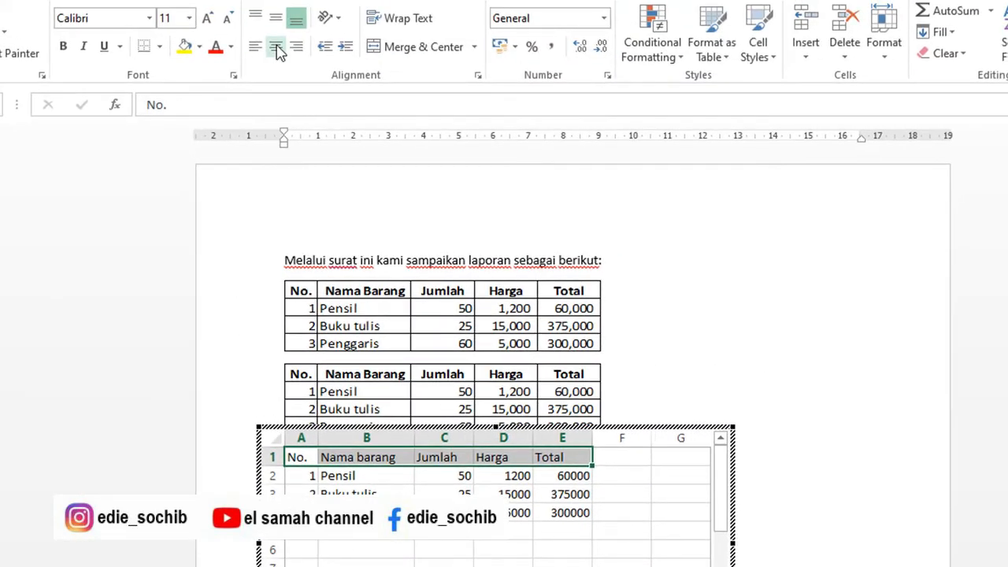
left_click(276, 47)
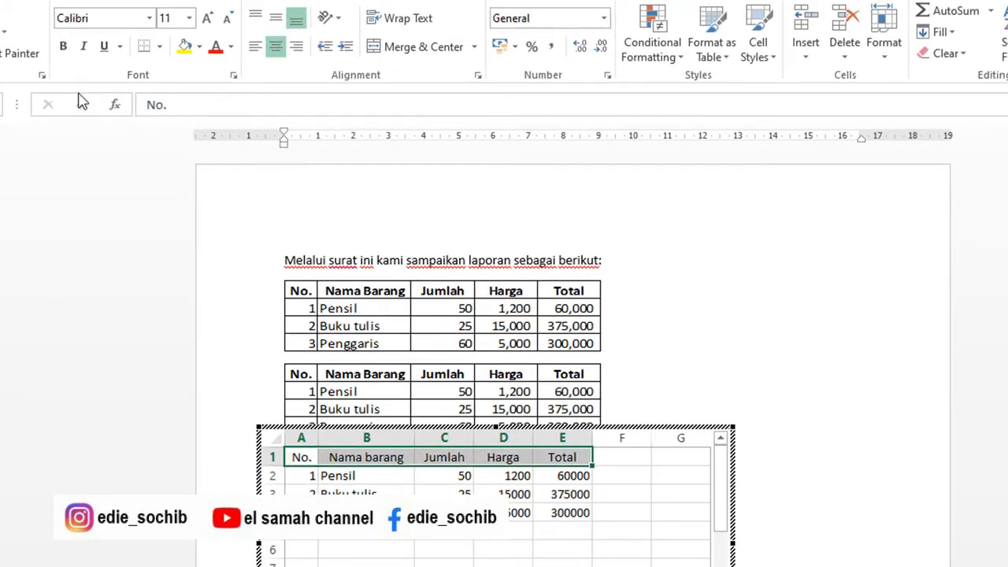
left_click(64, 48)
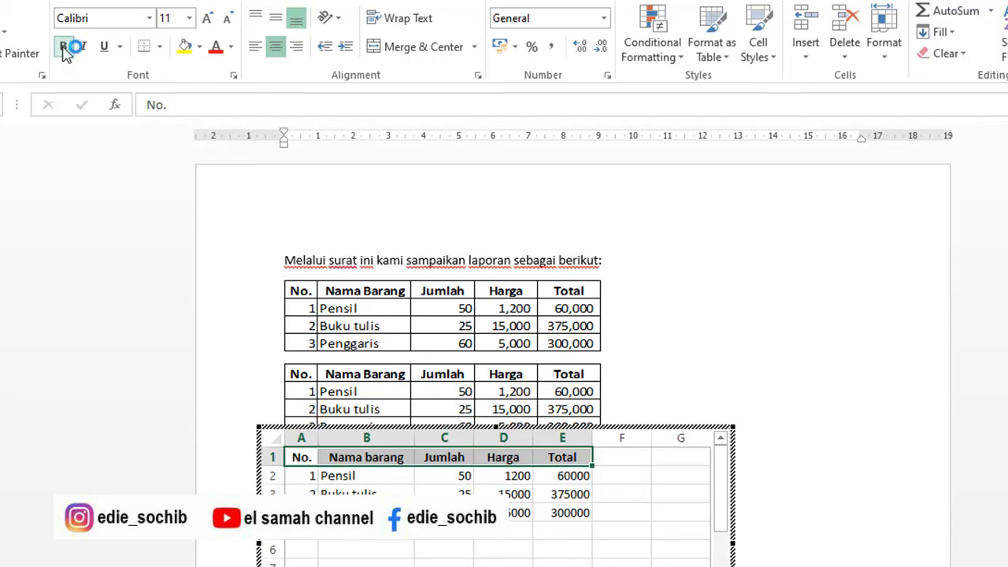
Apply the comma number style to the Harga and Total amounts in cells D2 to E4
left_click_drag(507, 477, 562, 511)
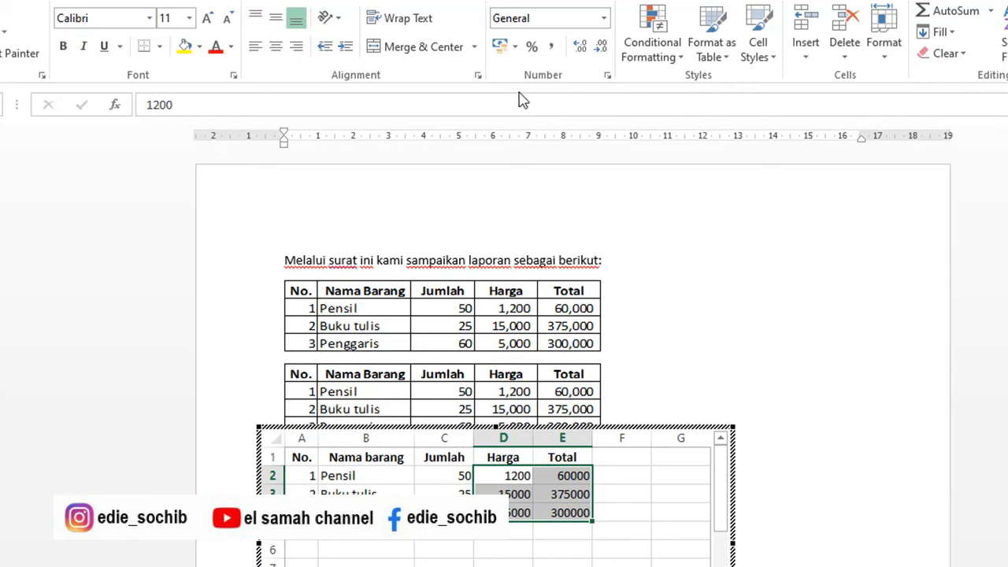
left_click(554, 49)
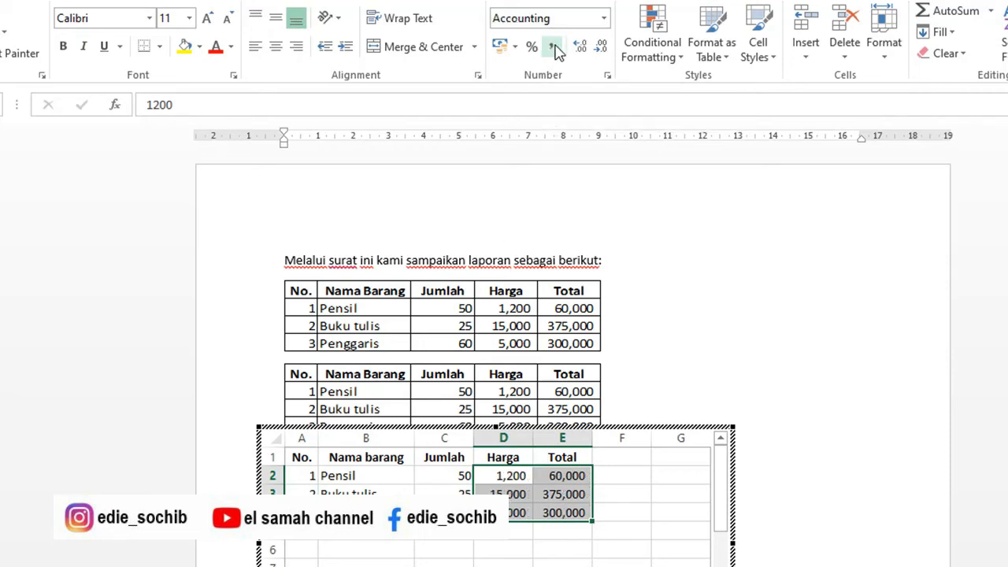
left_click(634, 501)
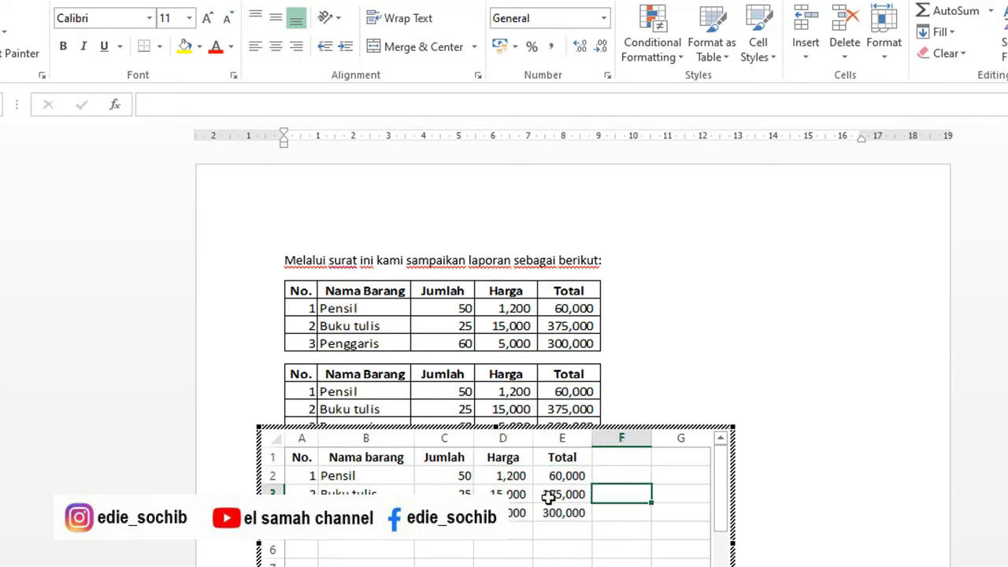
Apply all borders to cells A1 to E4 of the embedded sheet and return to the letter
left_click_drag(302, 461, 566, 512)
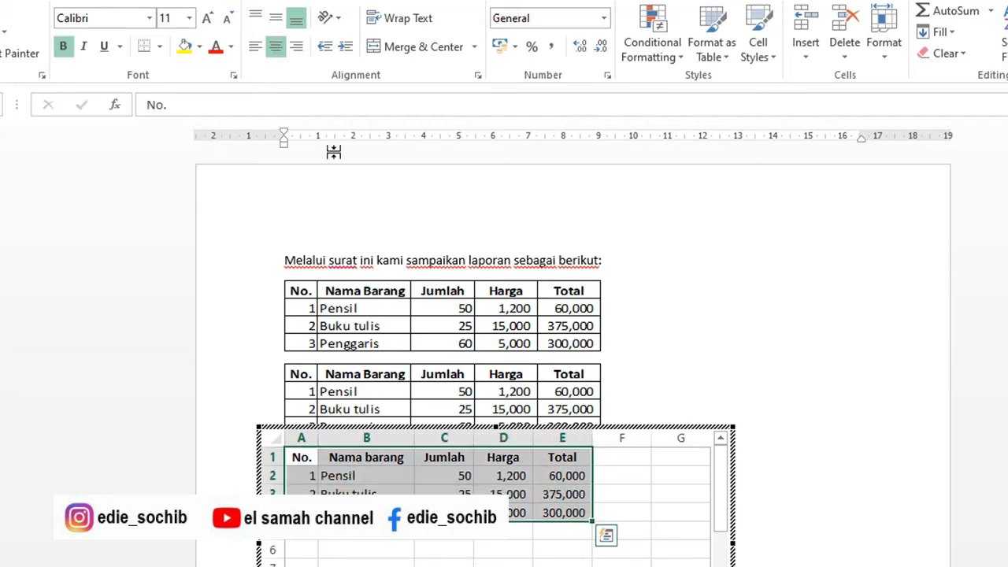
left_click(160, 48)
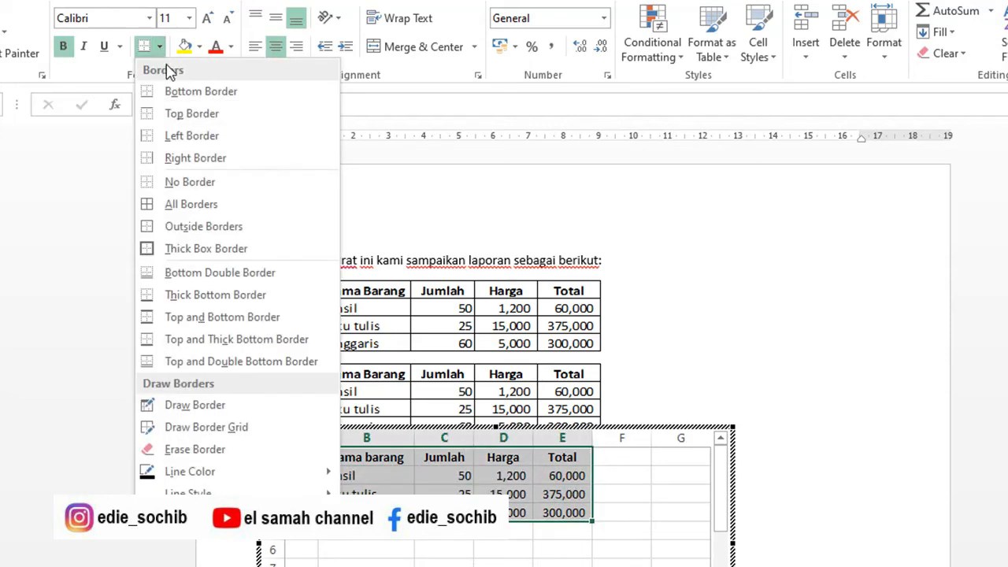
left_click(187, 213)
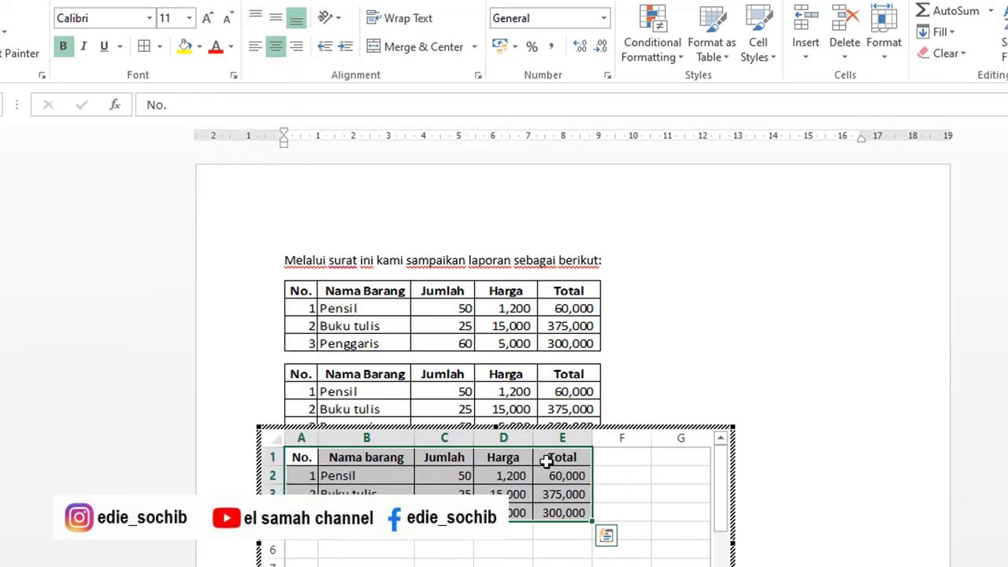
left_click(735, 332)
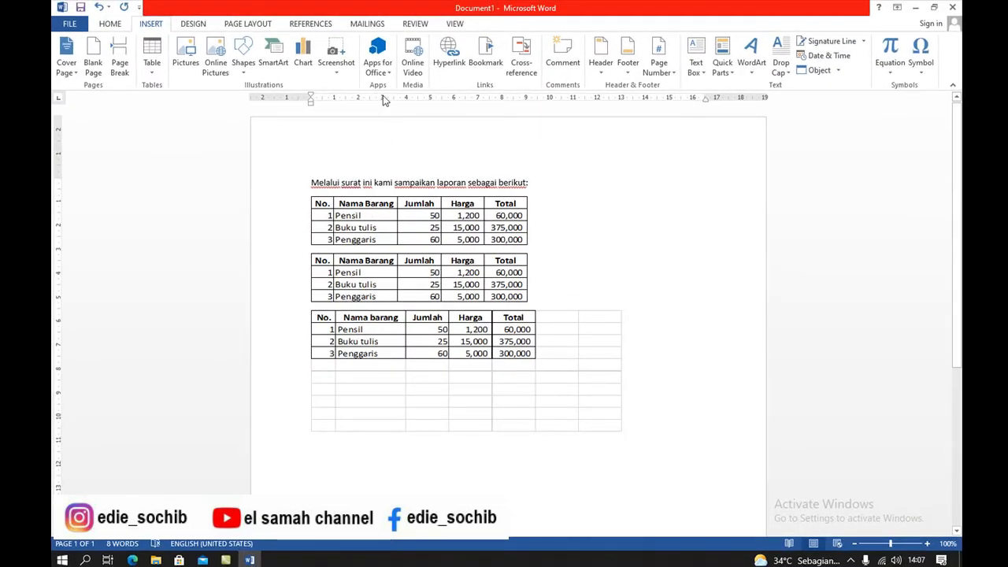
Reopen the embedded table for editing to check it, and start a new line below it in the letter
left_click(110, 24)
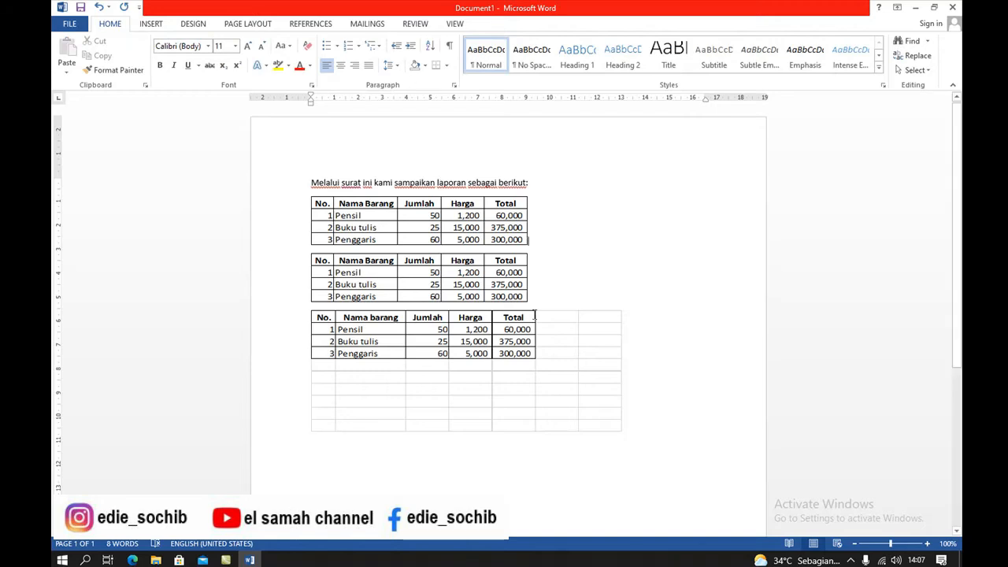
double_click(377, 331)
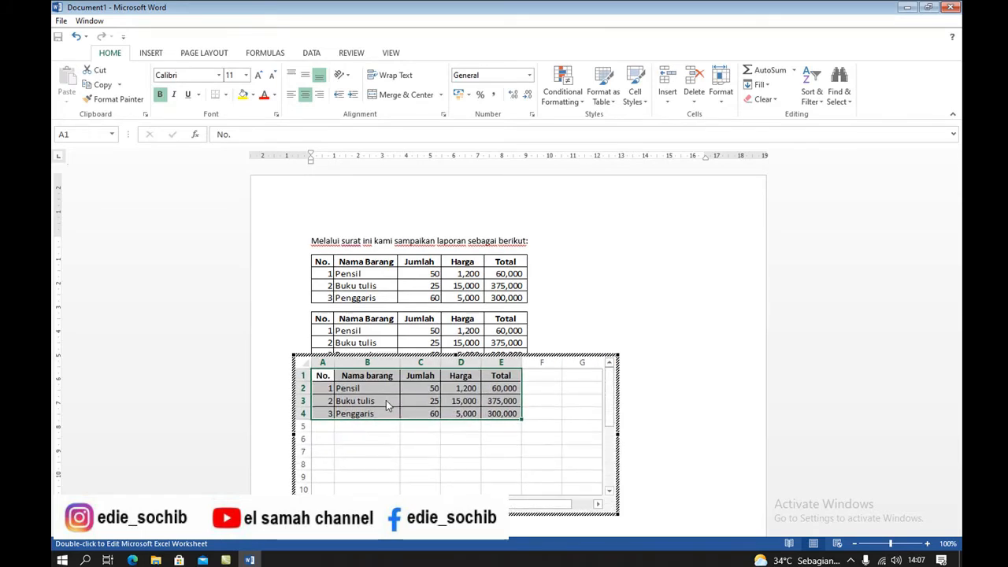
left_click(686, 257)
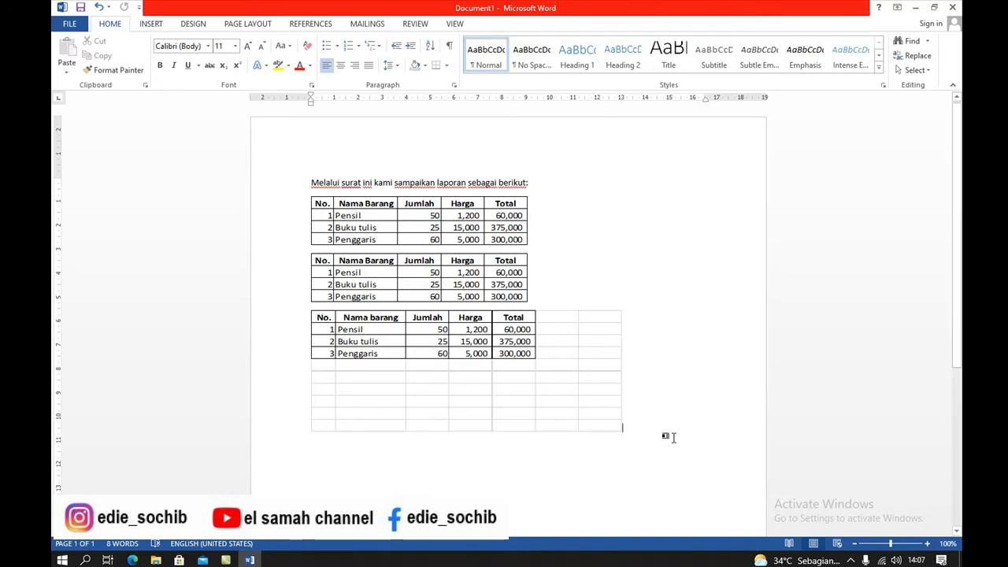
key("Return")
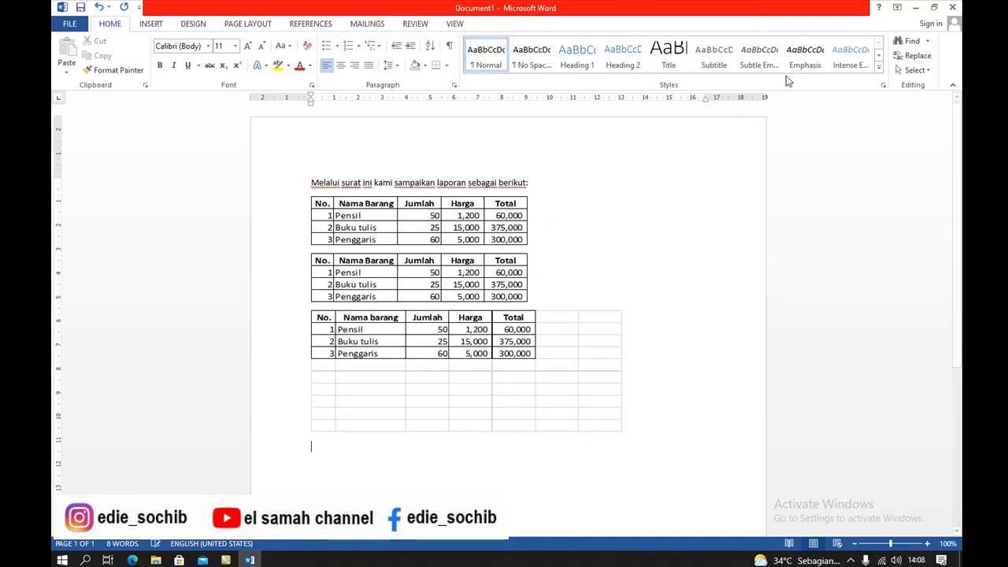
Minimize Word and start Excel from the desktop, dismissing the activation wizard, to create a blank workbook
left_click(916, 8)
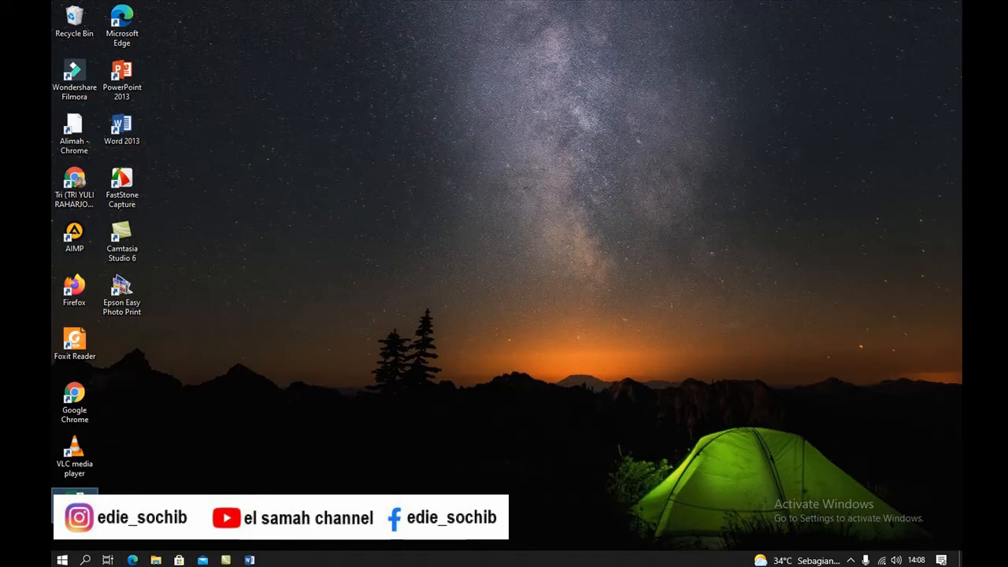
double_click(74, 501)
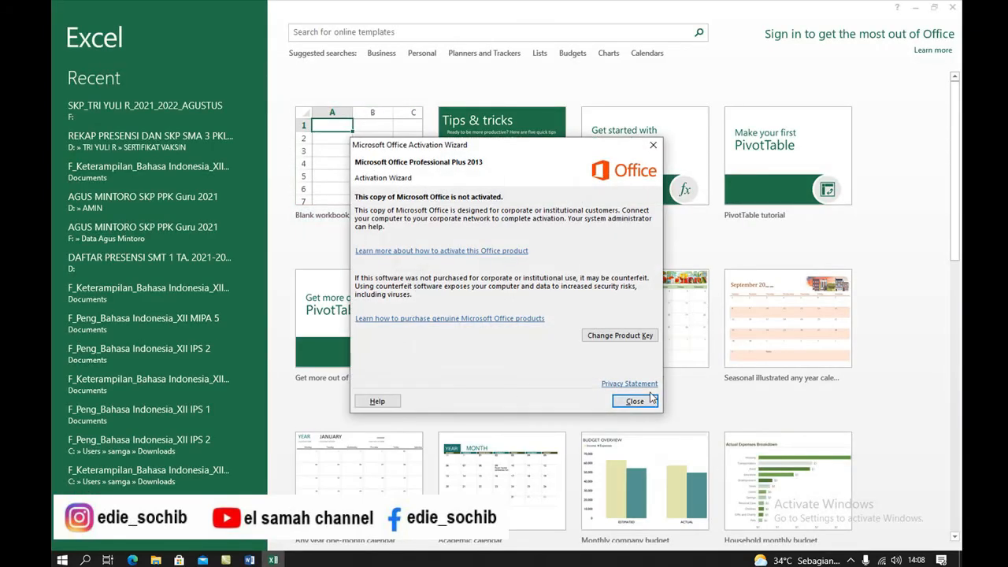
left_click(635, 401)
left_click(365, 163)
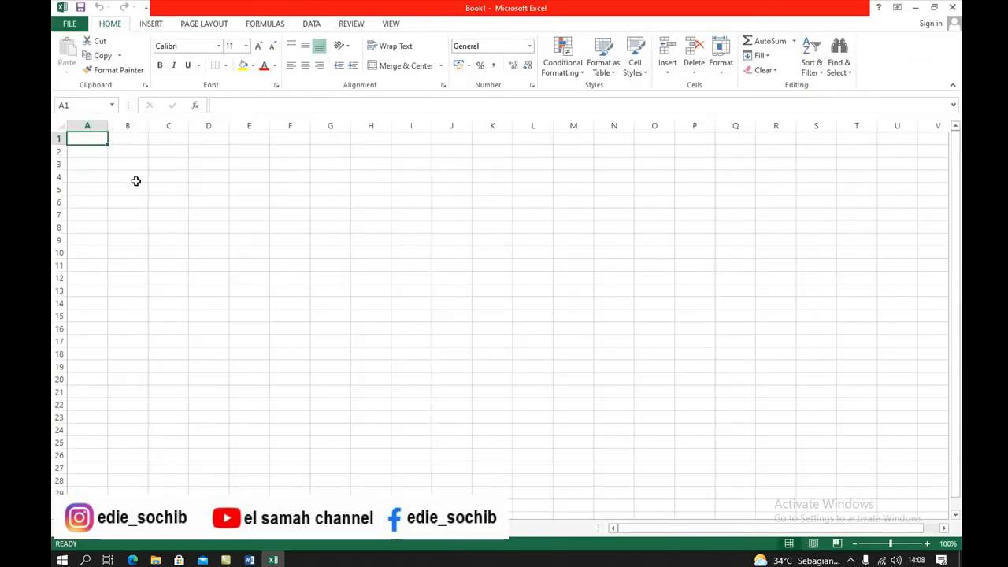
Enter the heading "No." in cell A1 of the new workbook and the numbers 1, 2 and 3 in cells A2 to A4
type("No.")
key("Return")
type("1")
key("Return")
type("2")
key("Return")
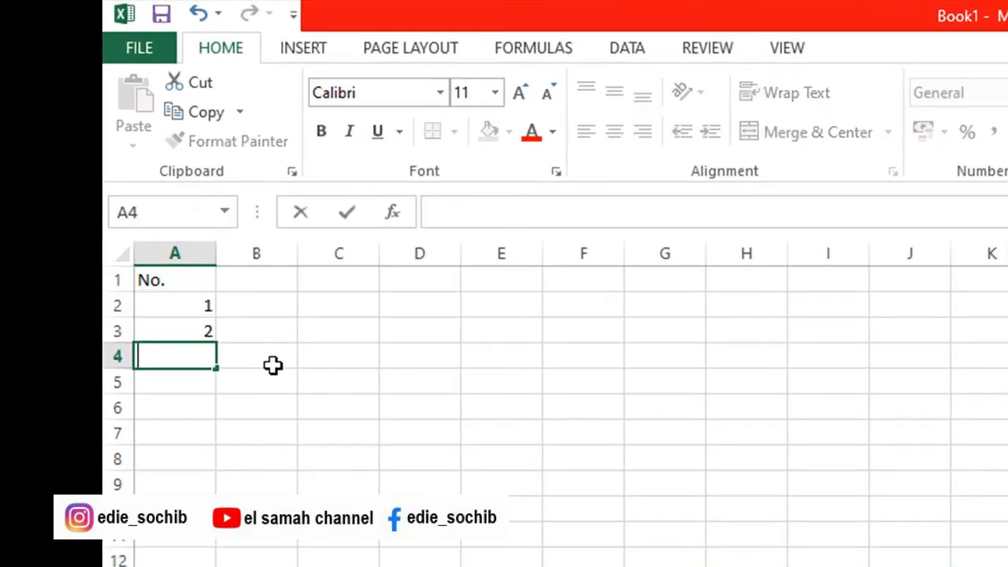
type("3")
Enter the heading "Nama barang" in cell B1 and the items "Buku", "Pensil" and "Penghaus" in cells B2 to B4
key("Tab")
key("Up")
key("Up")
key("Up")
type("Nama barang")
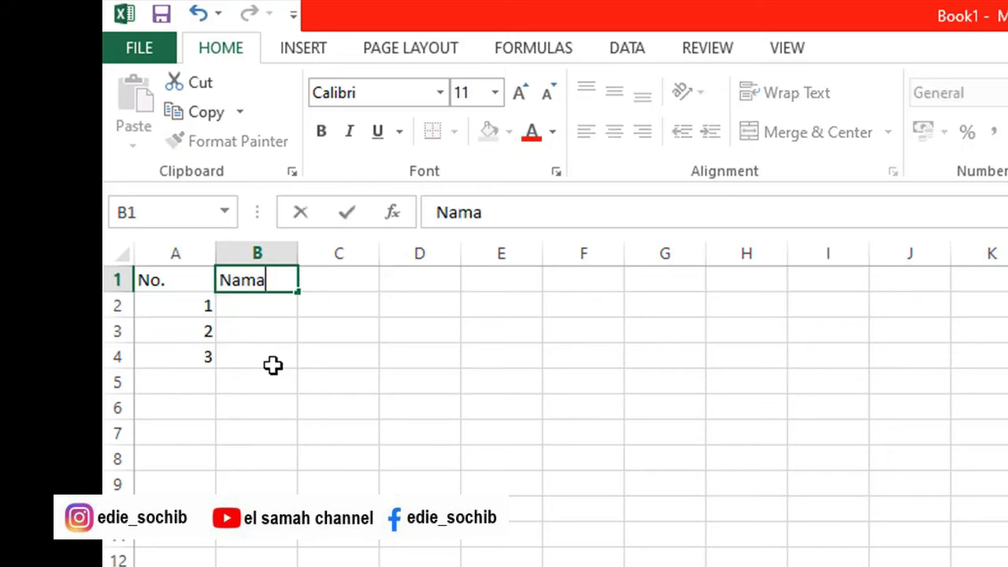
key("Return")
type("Buku")
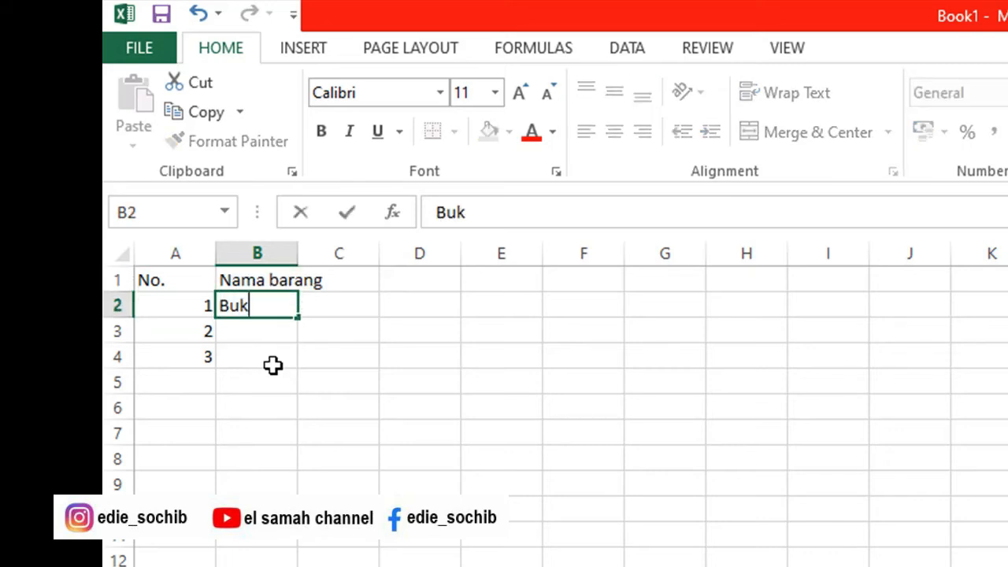
key("Return")
type("Pensil")
key("Return")
double_click(276, 366)
type("Penghaus")
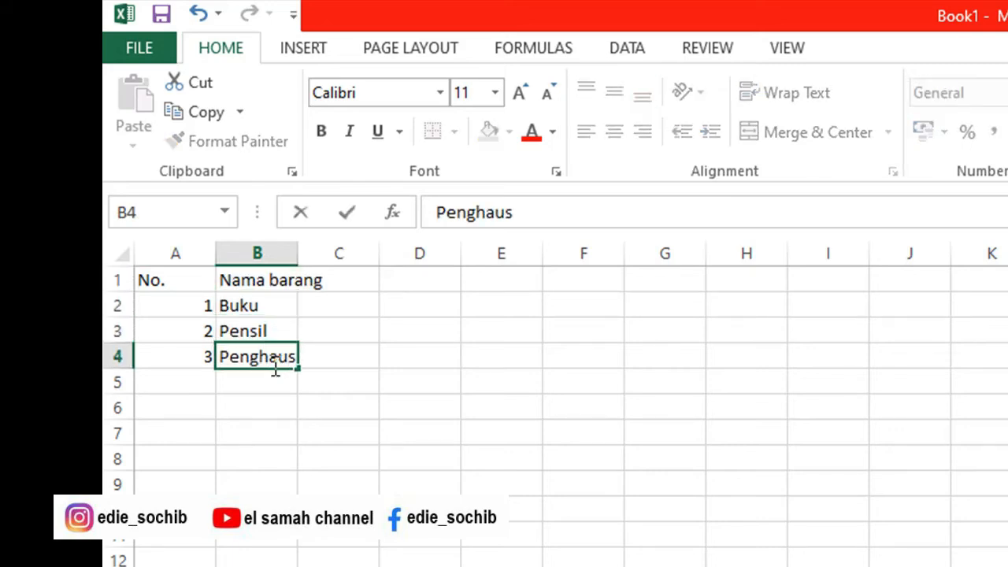
key("Return")
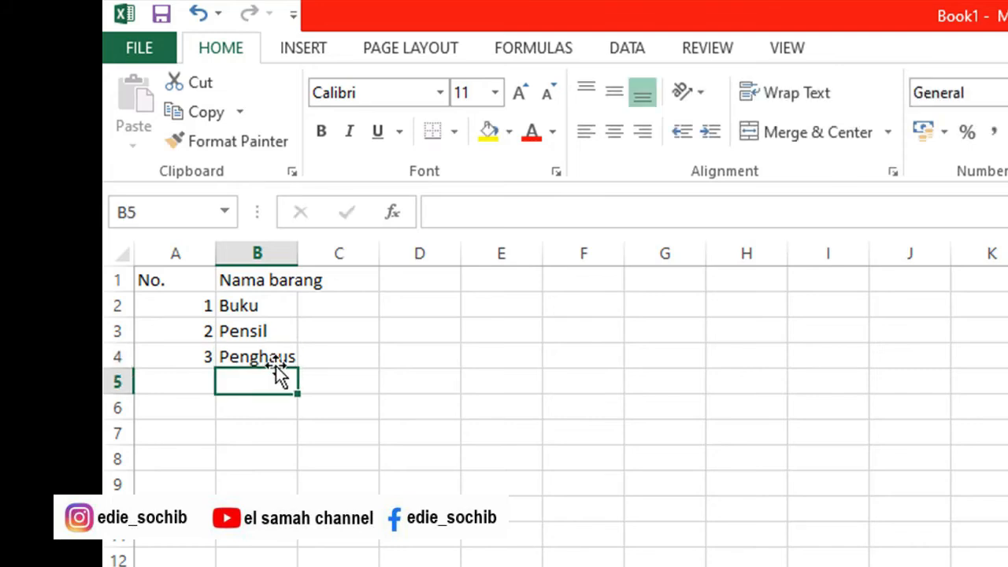
Adjust the widths of columns A and B to fit their contents and enter the heading "Harga" in cell C1
left_click_drag(201, 253, 178, 257)
left_click_drag(271, 253, 297, 252)
left_click(362, 277)
type("H")
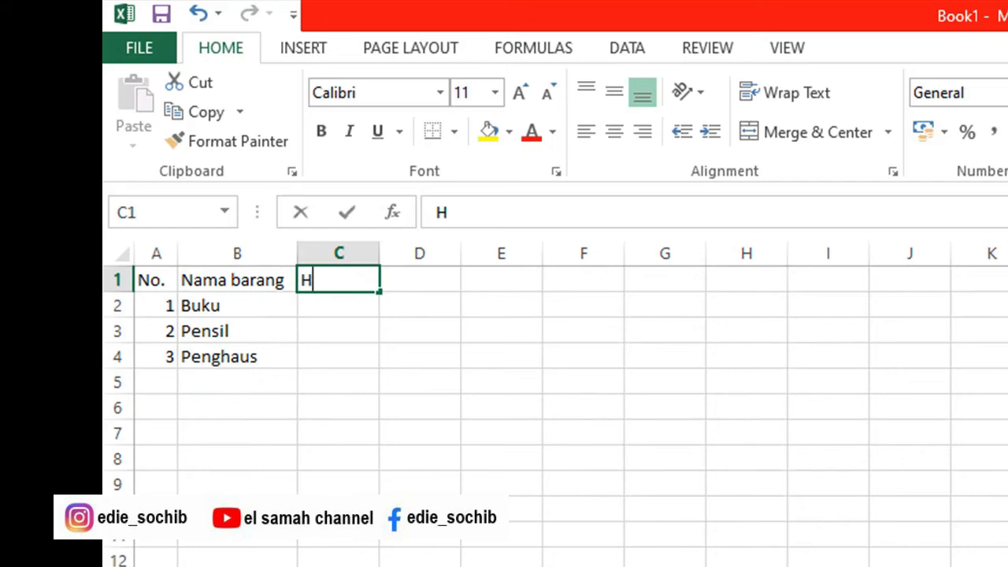
type("arga")
key("Return")
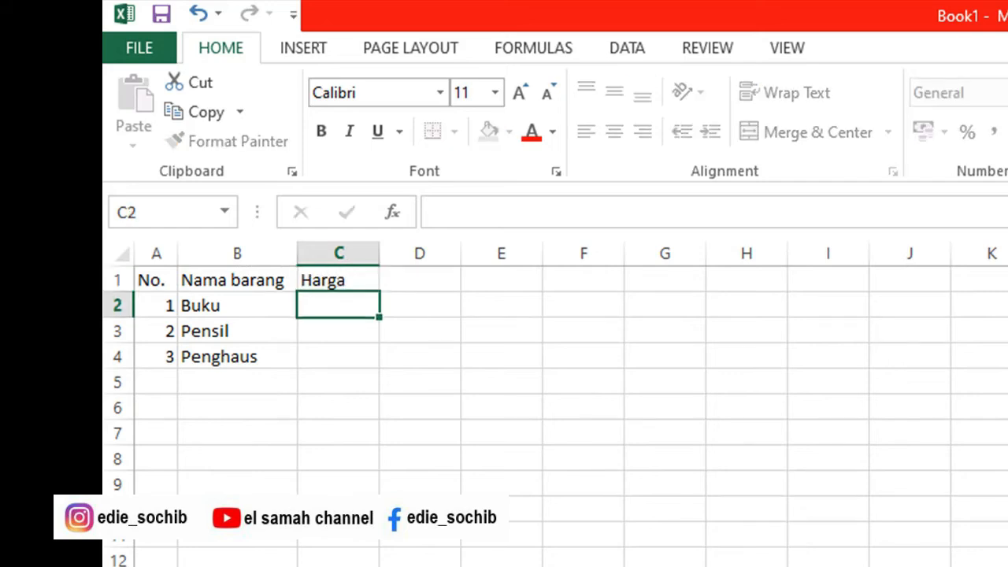
Enter the prices 1500, 15000 and 20000 in cells C2 to C4 under the "Harga" heading
type("1500")
key("Return")
type("500000")
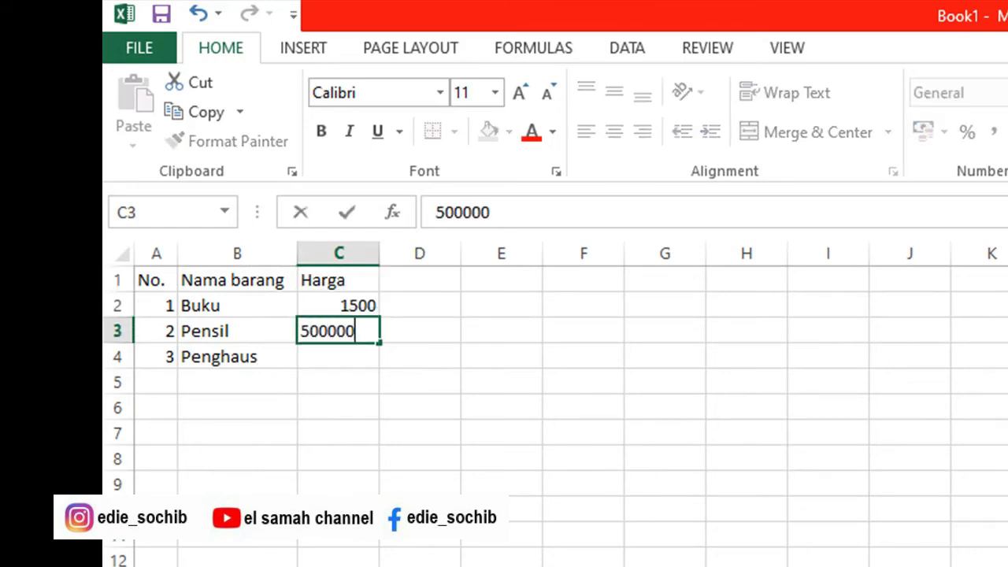
key("Return")
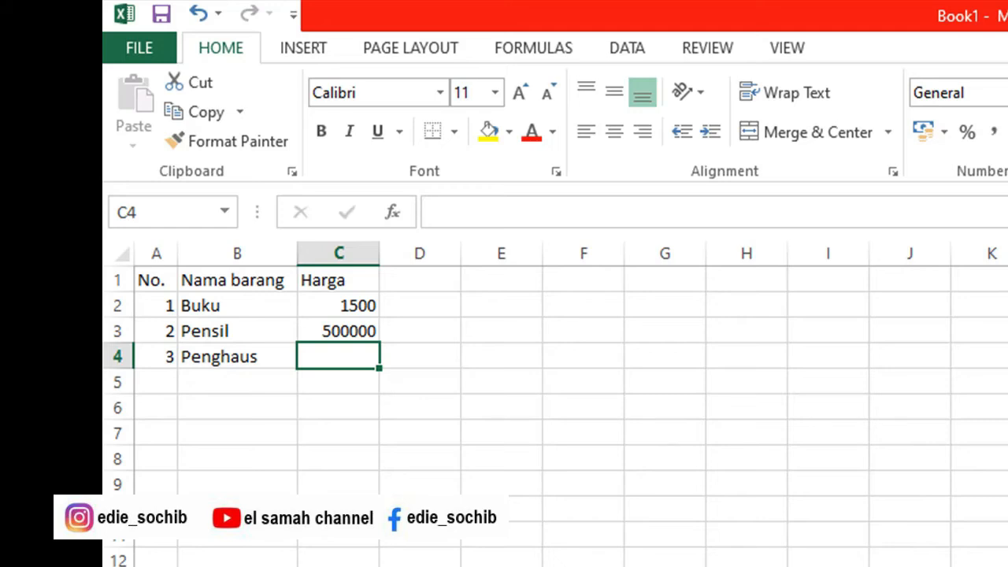
key("Up")
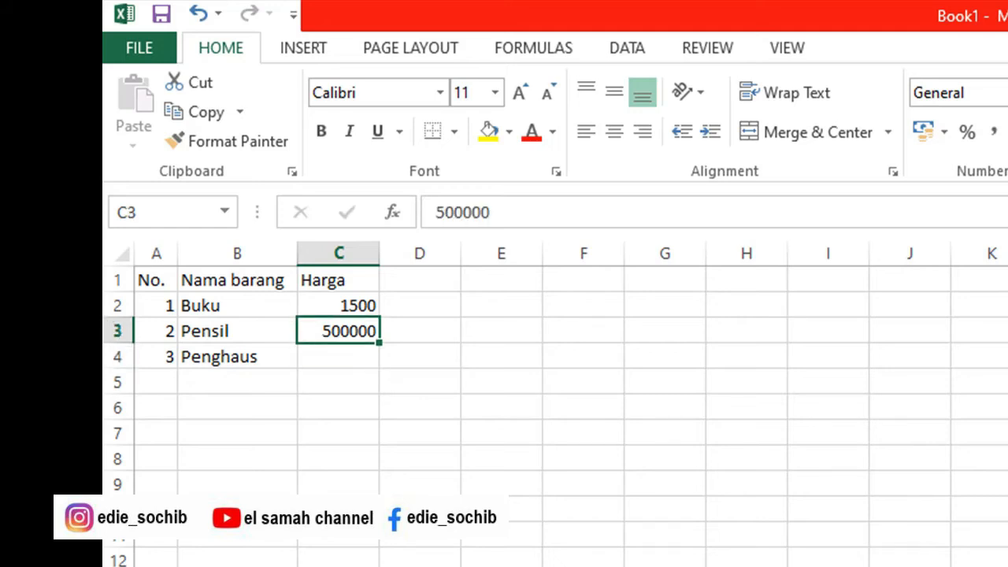
type("15000")
key("Return")
type("20000")
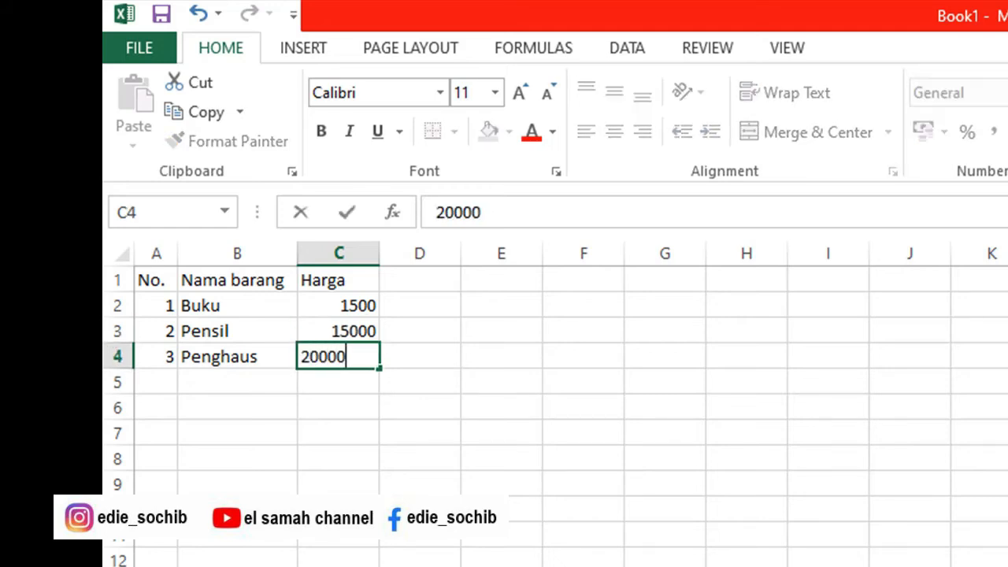
key("Return")
Enter the heading "Jumlah" in cell D1 and the quantities 50, 25 and 30 in cells D2 to D4
key("Up")
key("Up")
key("Up")
key("Up")
key("Right")
type("Ju")
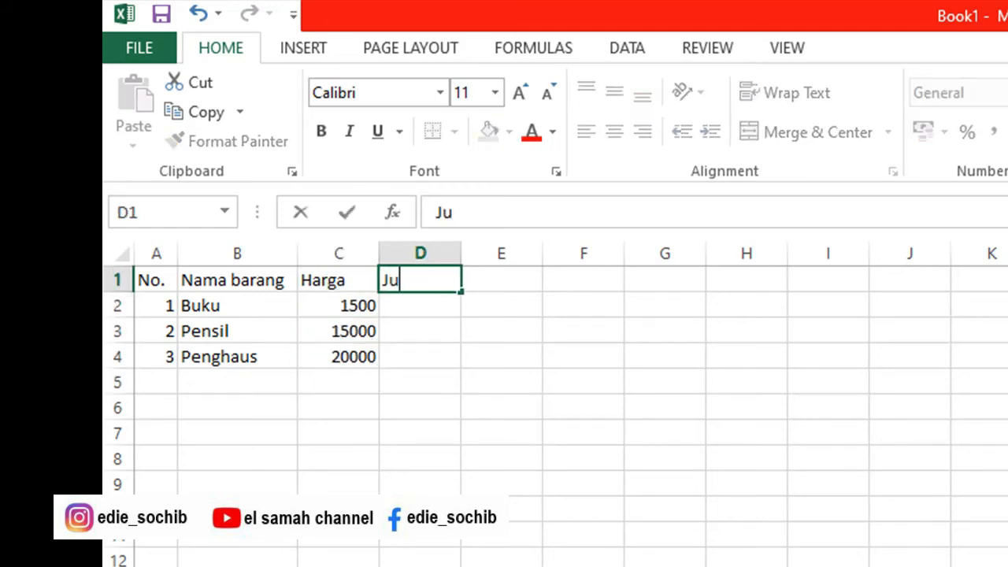
type("mlah")
key("Return")
type("50")
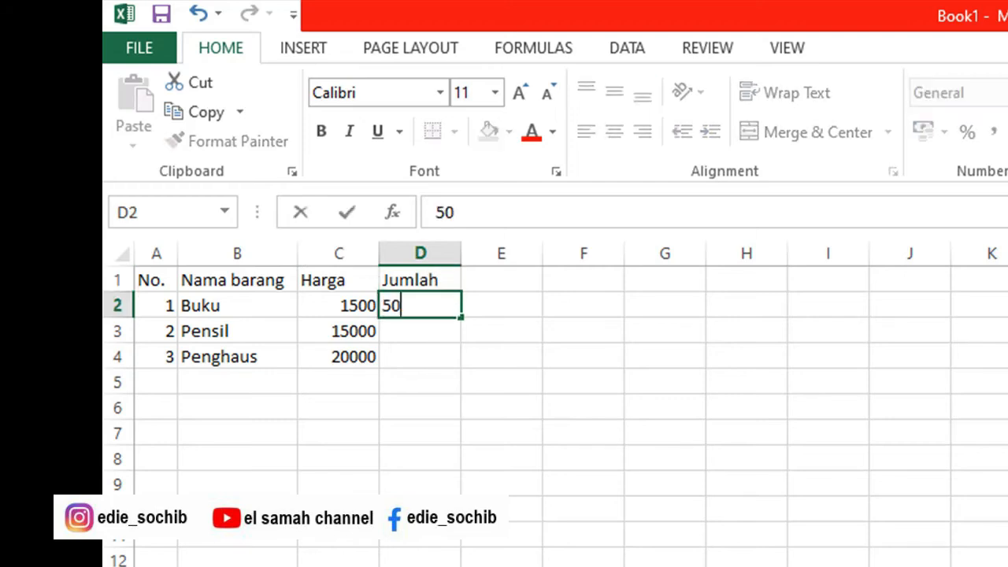
key("Return")
type("25")
key("Return")
type("30")
key("Return")
Enter the heading "Total" in cell E1 and the formula =C2*D2 in cell E2
key("Right")
key("Up")
key("Up")
key("Up")
key("Up")
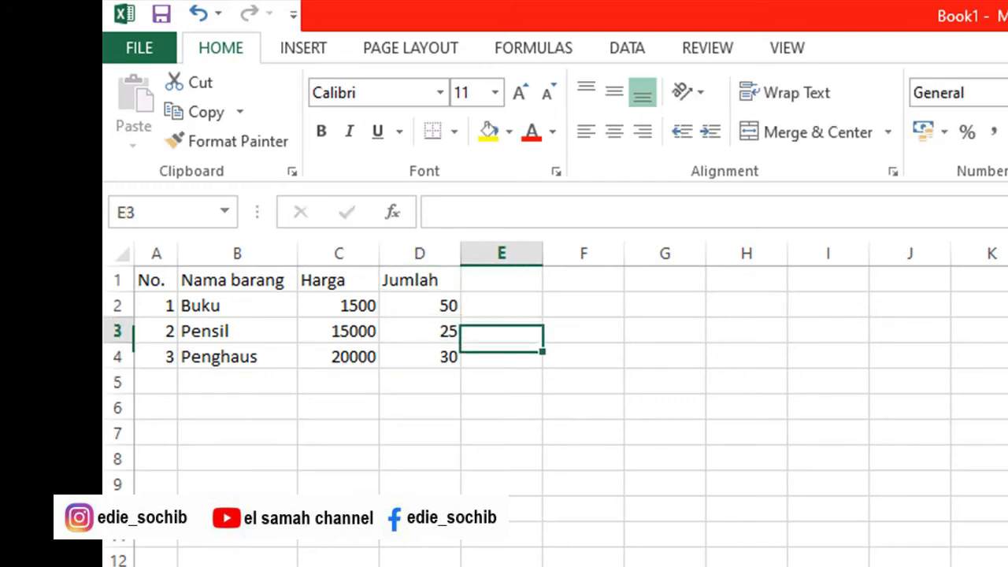
type("Total")
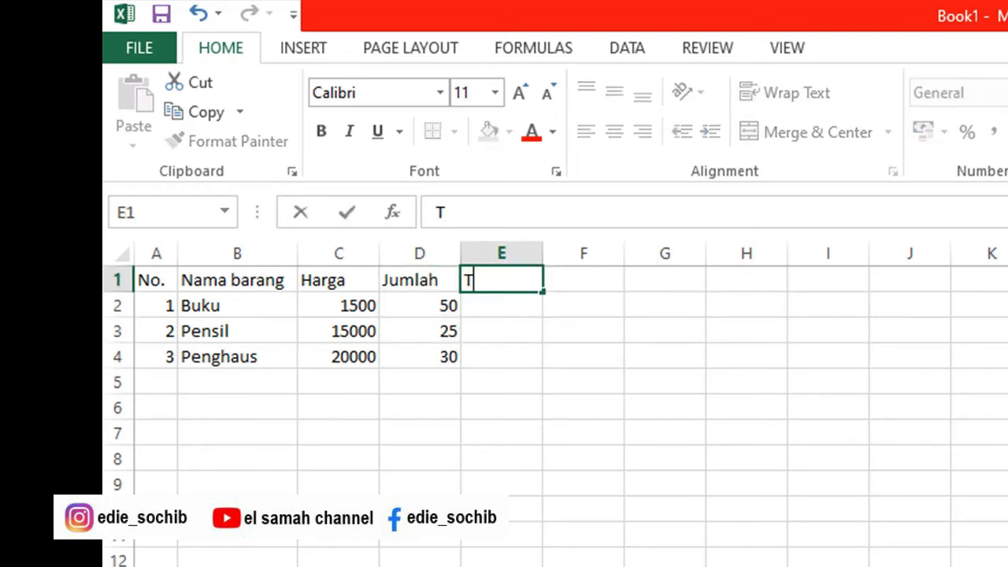
key("Return")
type("=")
key("Left")
key("Left")
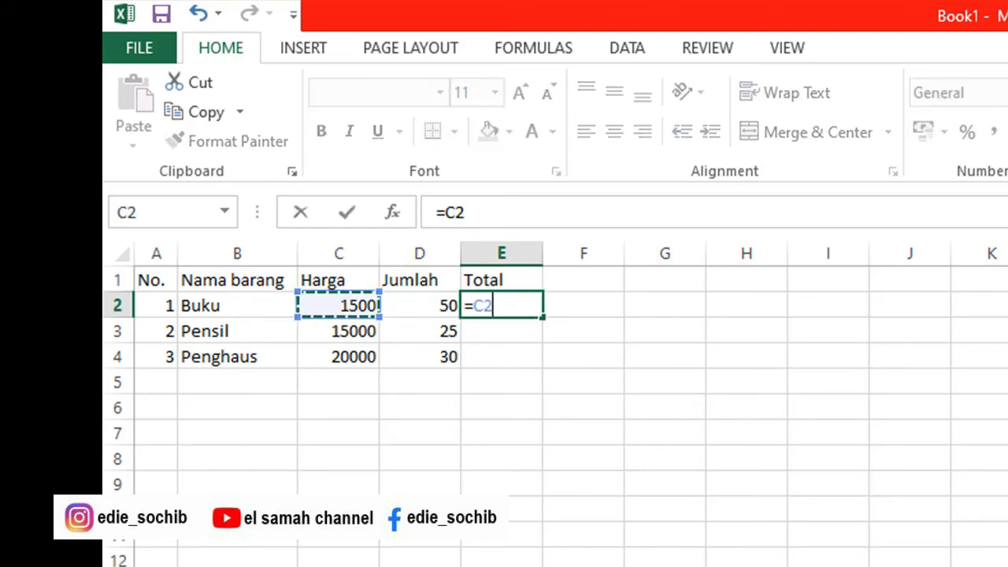
type("*")
key("Left")
key("ctrl+Return")
Copy the total formula from cell E2 down to cells E3 and E4
key("ctrl+c")
key("shift+Down")
key("shift+Down")
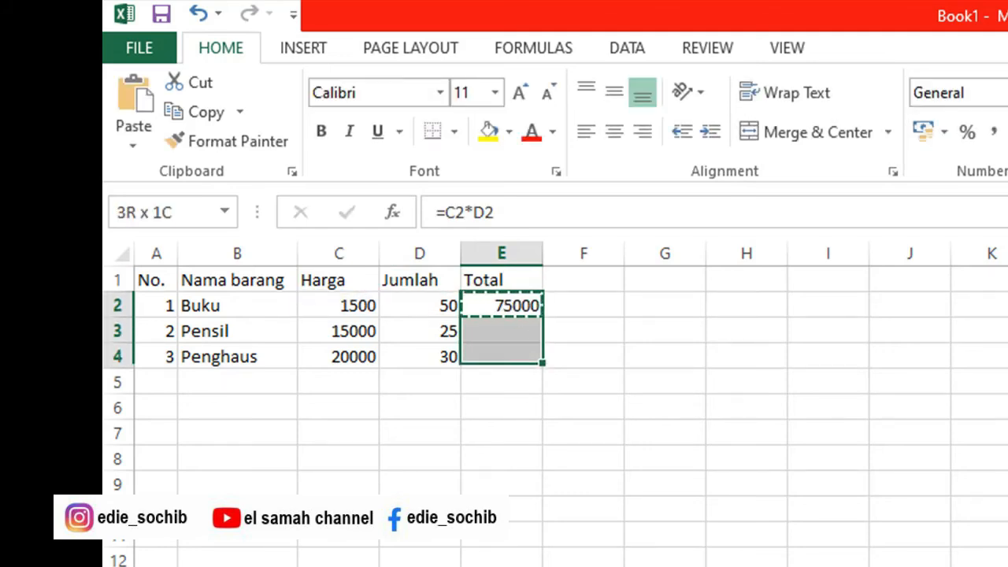
key("Return")
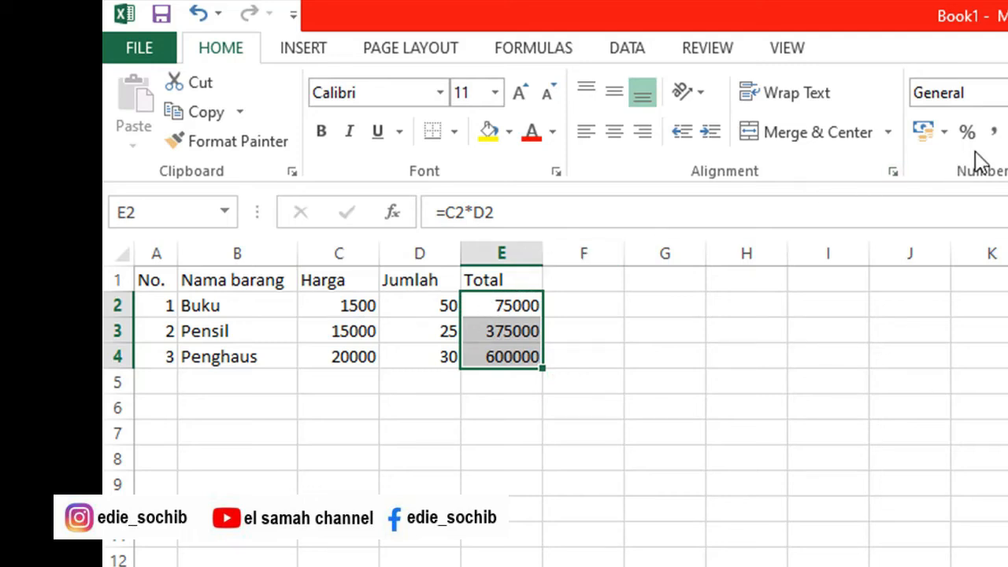
Apply the comma number style to the totals in E2:E4 and the prices in C2:C4
left_click(992, 133)
left_click_drag(349, 312, 360, 353)
left_click(994, 134)
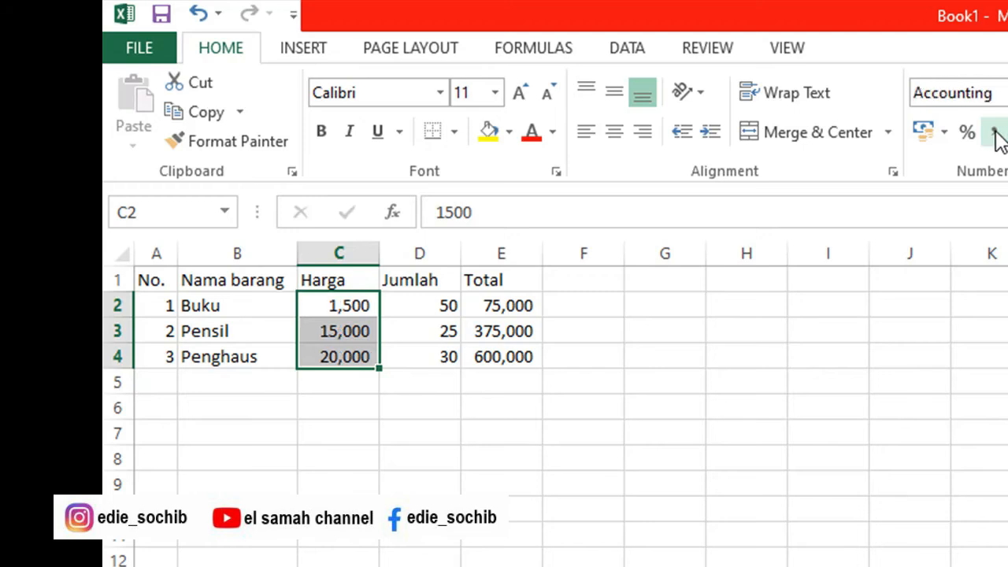
Make the headings in A1:E1 bold and centre them
left_click_drag(161, 278, 492, 282)
left_click(609, 134)
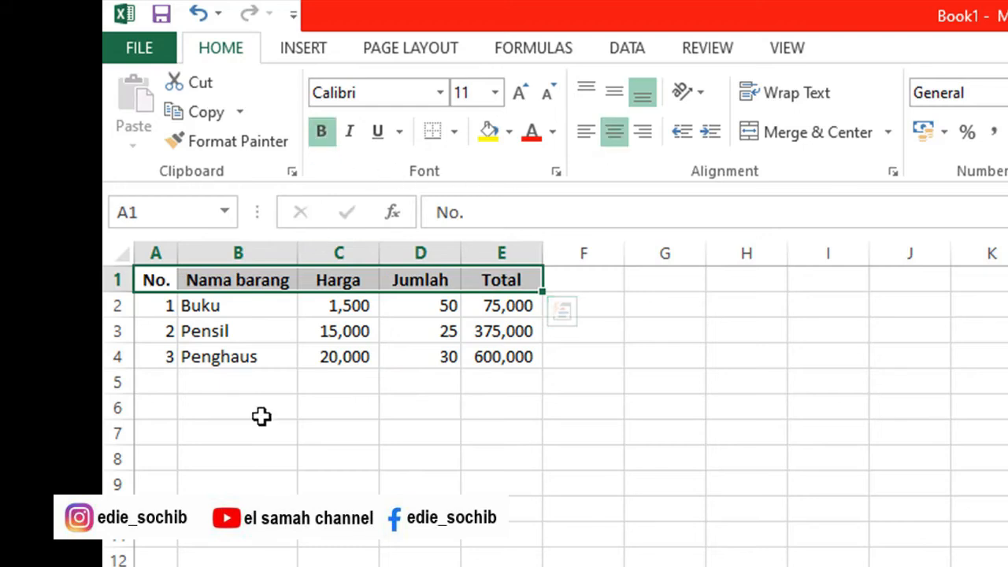
left_click(248, 460)
Apply All Borders to the item table in A1:E4
left_click_drag(153, 278, 516, 350)
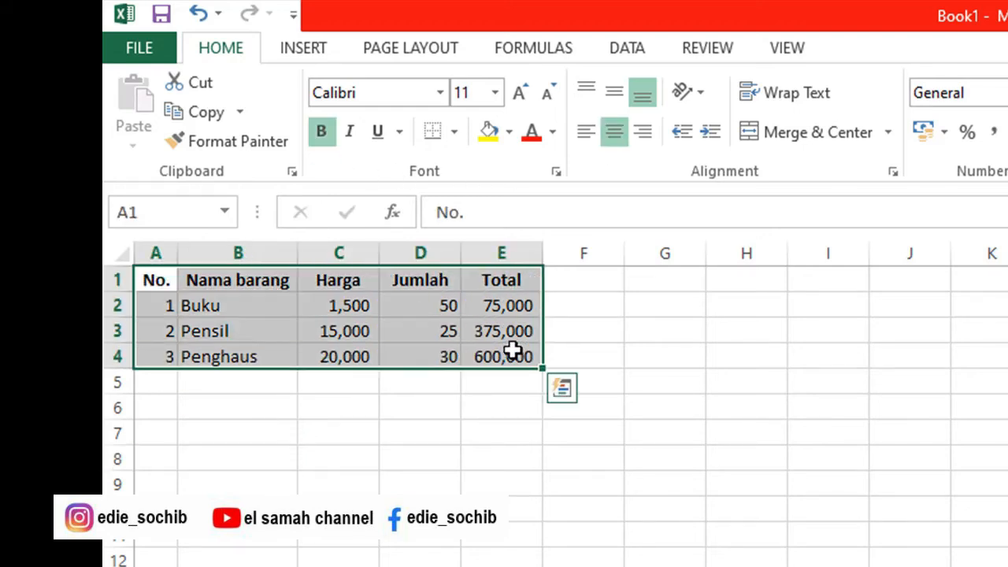
left_click(456, 133)
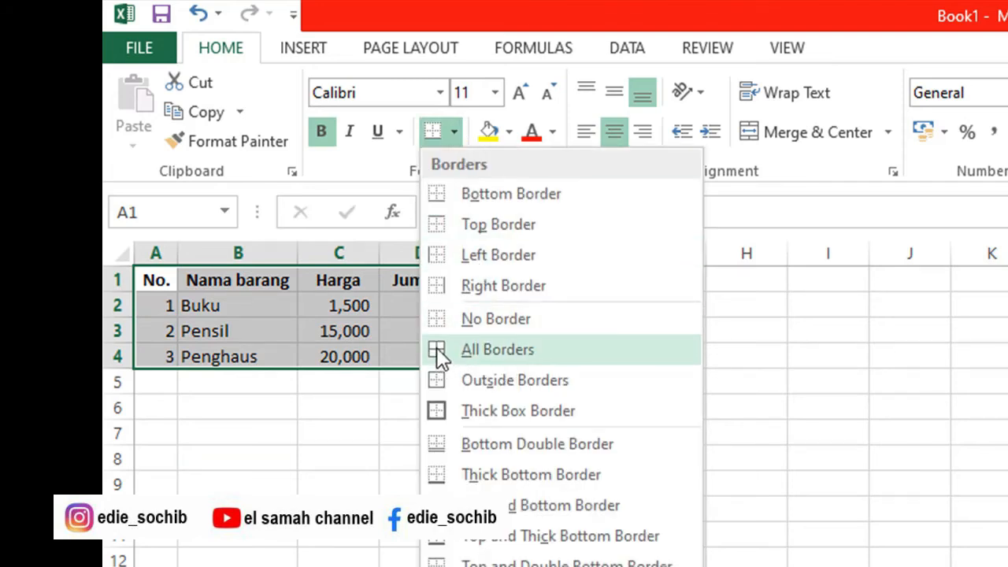
left_click(508, 352)
left_click(573, 375)
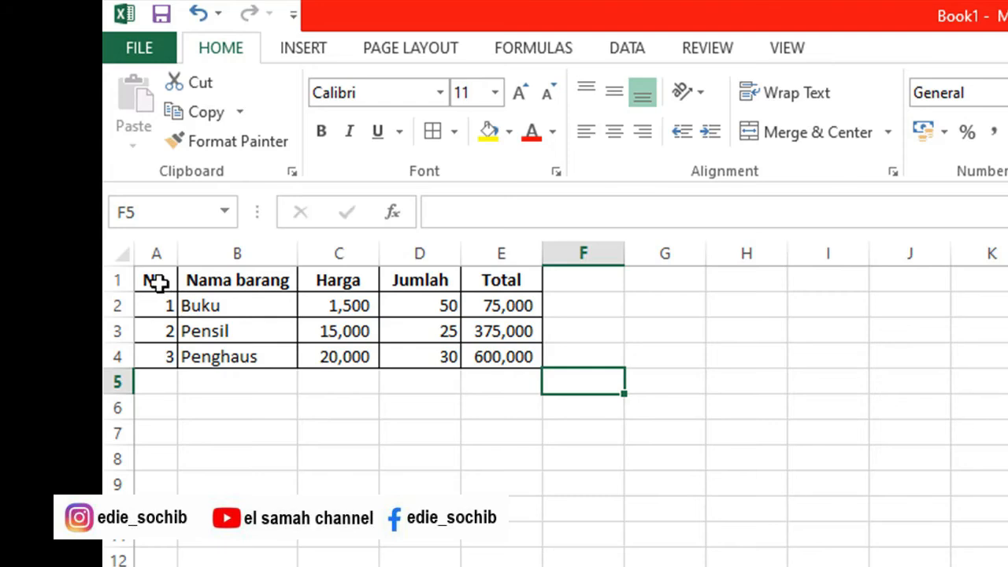
Copy the table A1:E4 and paste it into the Word letter as an unlinked Microsoft Excel Worksheet Object using Paste Special
left_click_drag(155, 282, 514, 357)
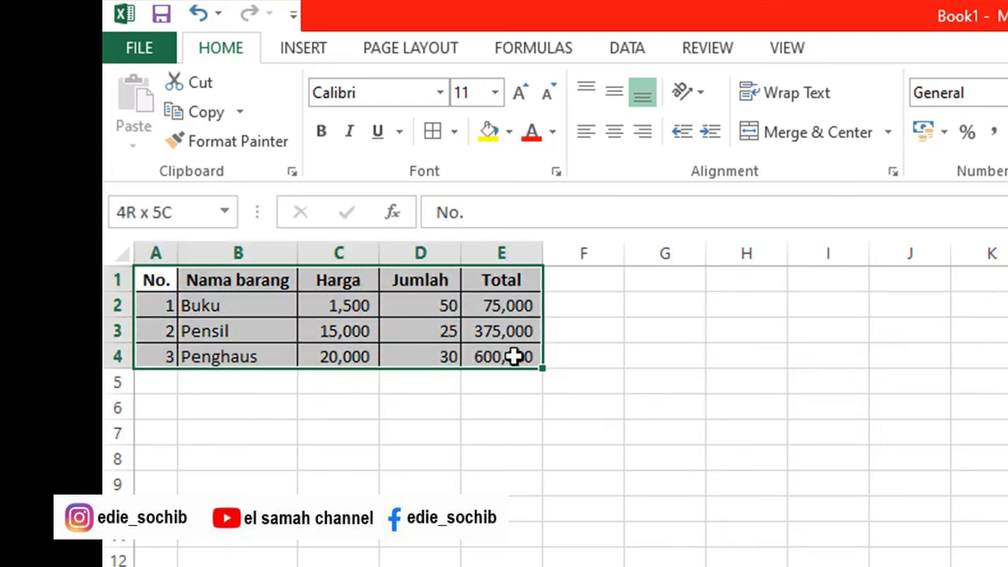
left_click(201, 113)
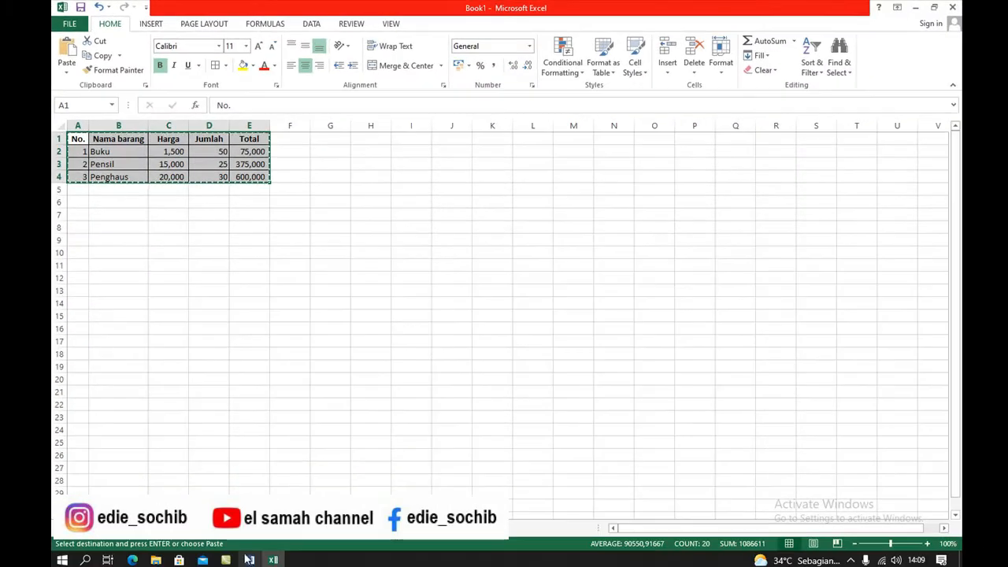
left_click(249, 559)
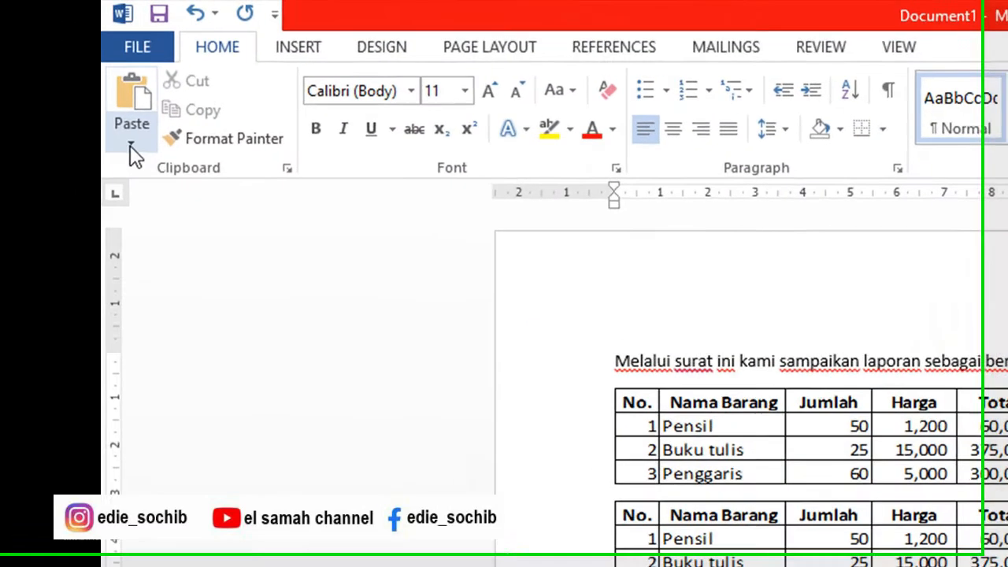
left_click(132, 148)
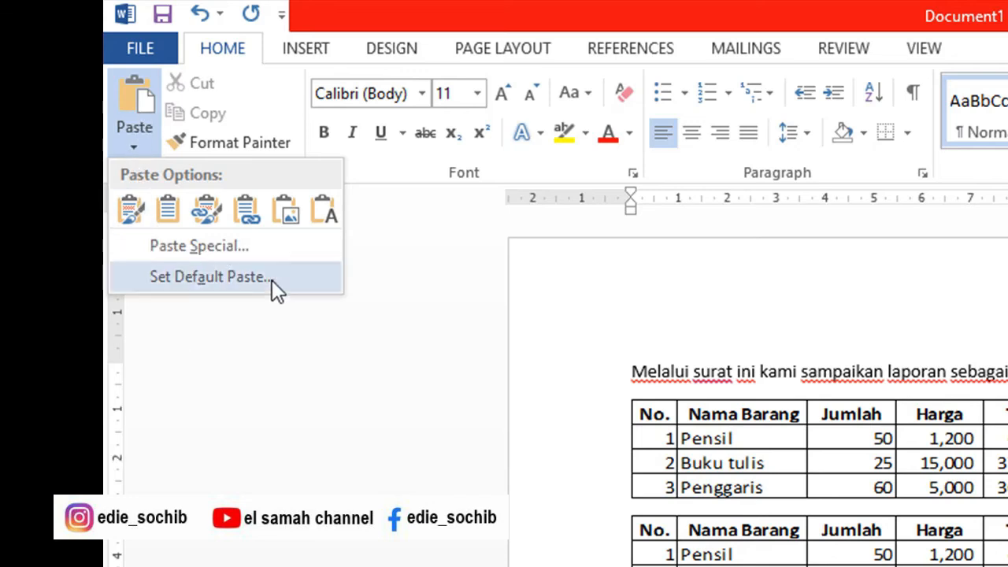
left_click(244, 248)
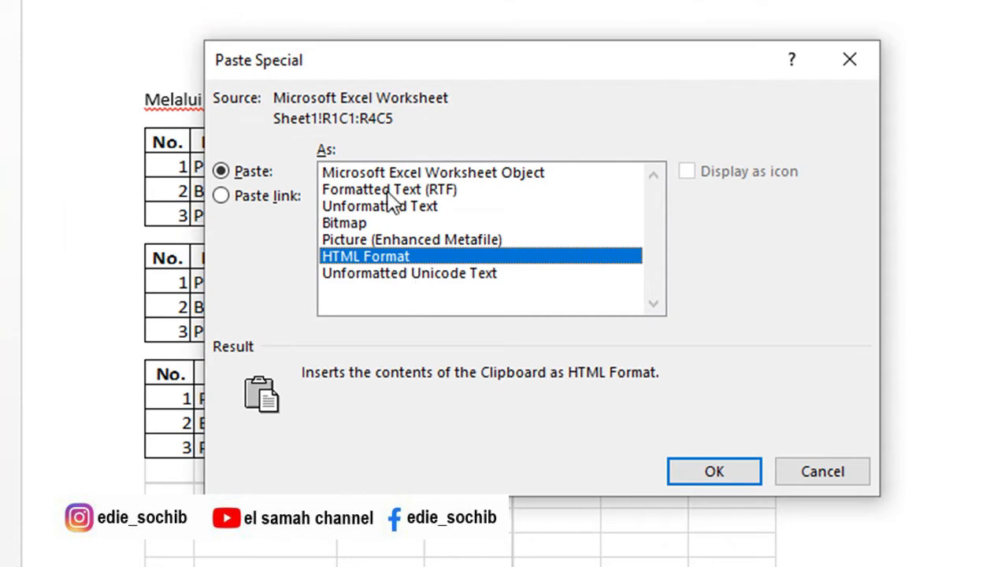
left_click(518, 177)
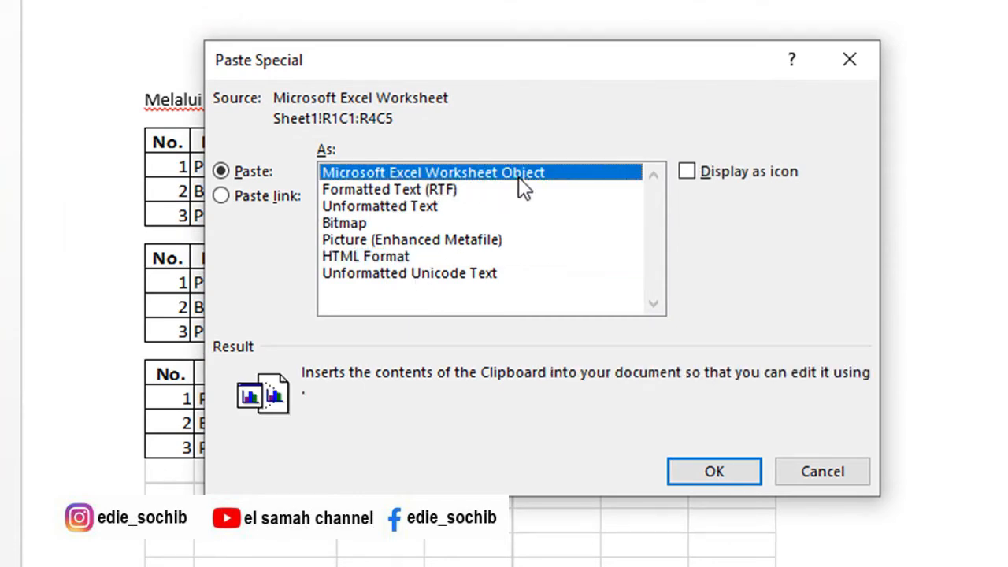
left_click(730, 469)
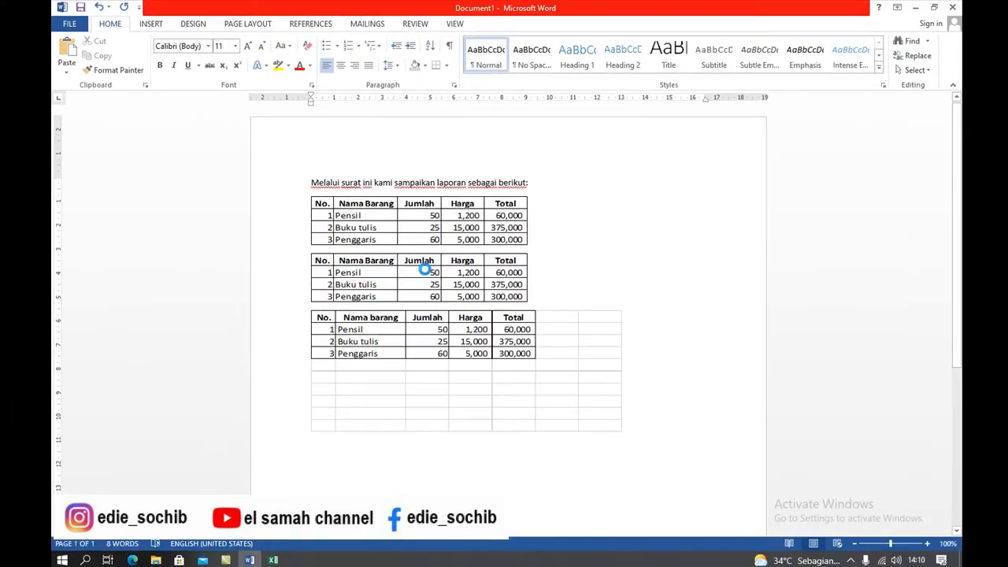
scroll(671, 506, "down", 3)
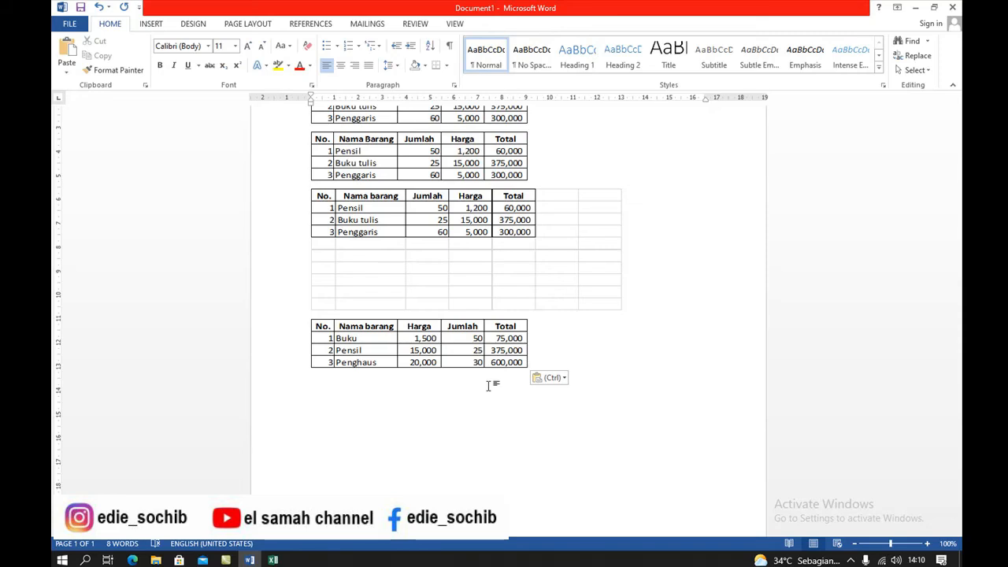
left_click(417, 338)
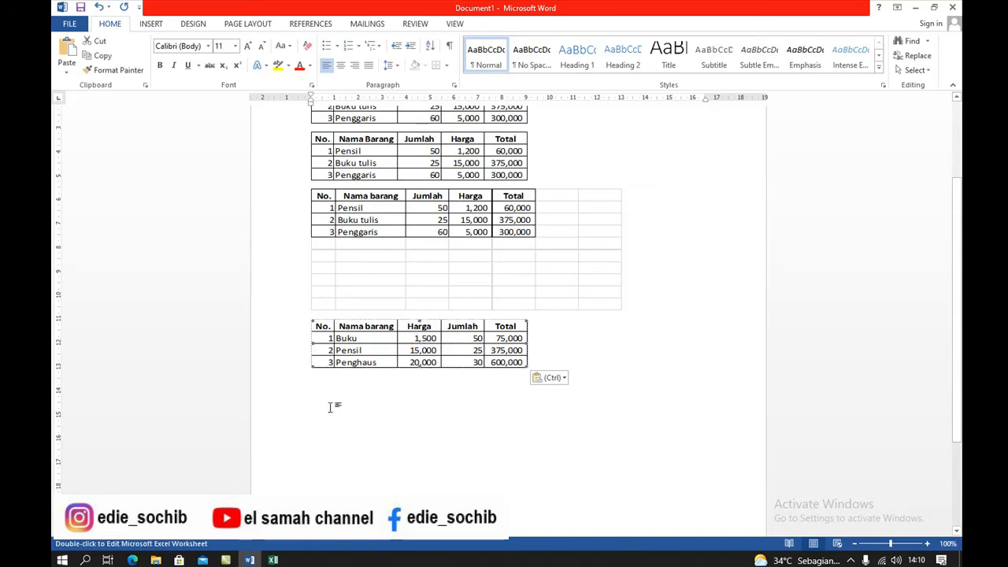
Switch to Excel, set the Buku quantity in cell D2 to 75, and check the pasted table in Word
left_click(272, 560)
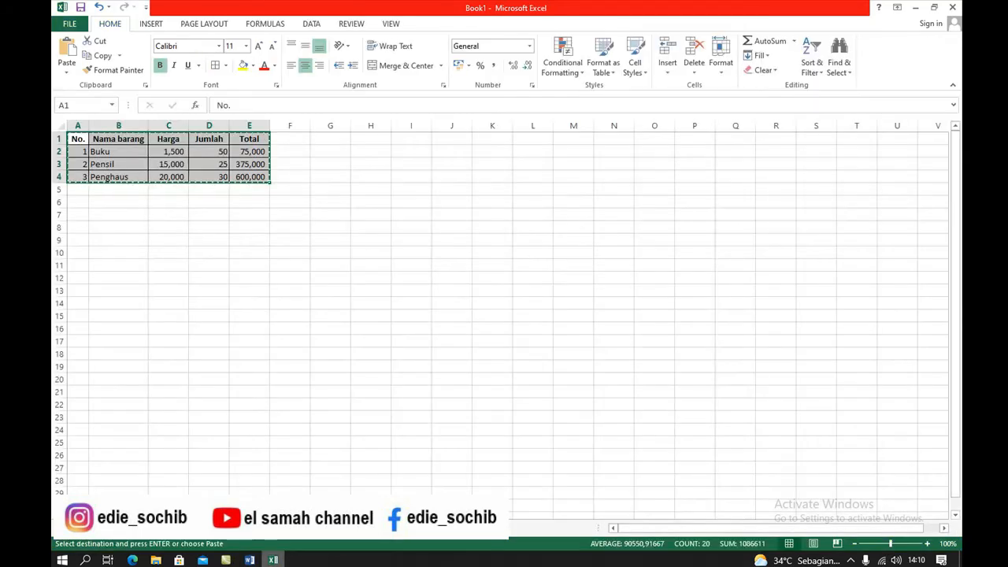
left_click(235, 203)
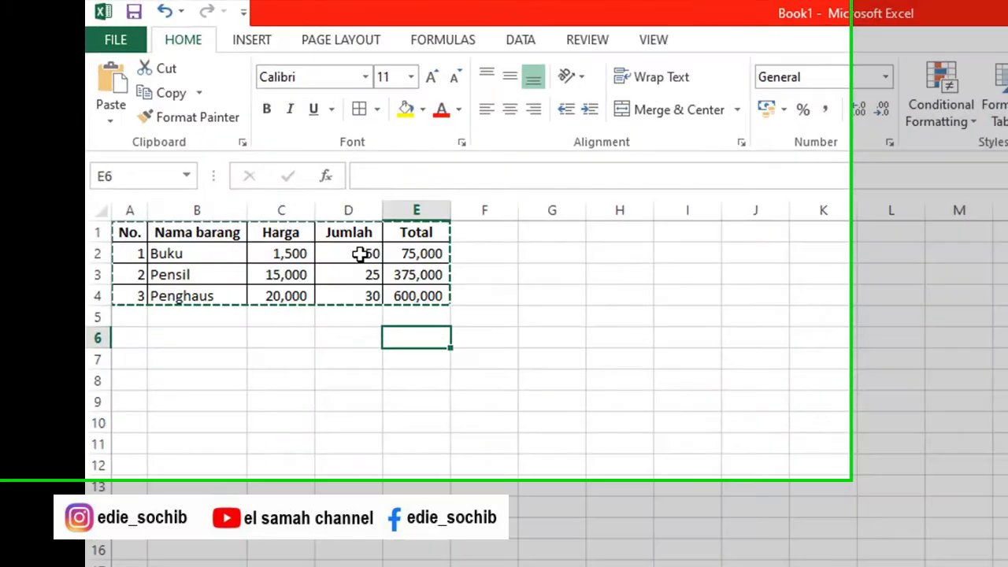
left_click(217, 155)
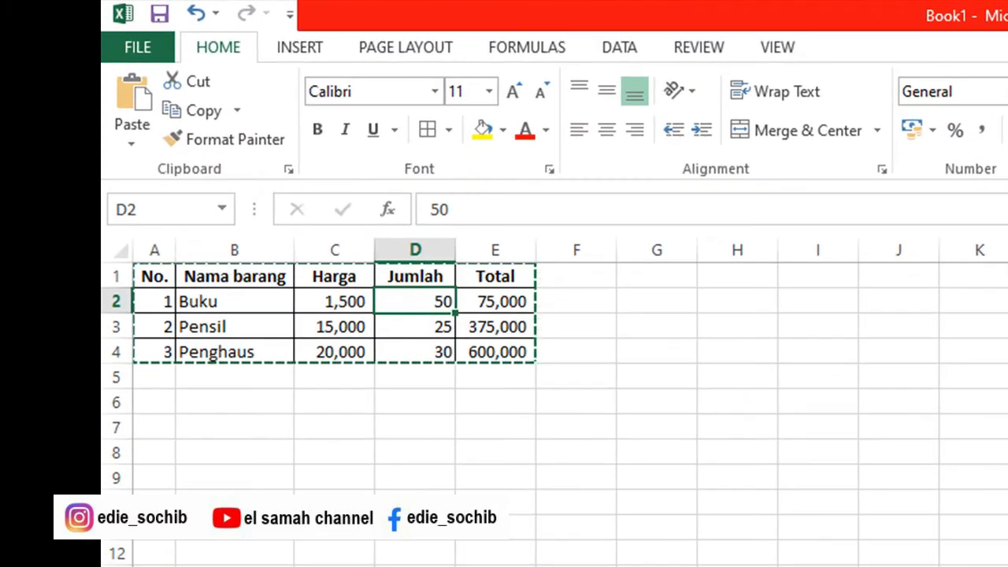
key("alt+Tab")
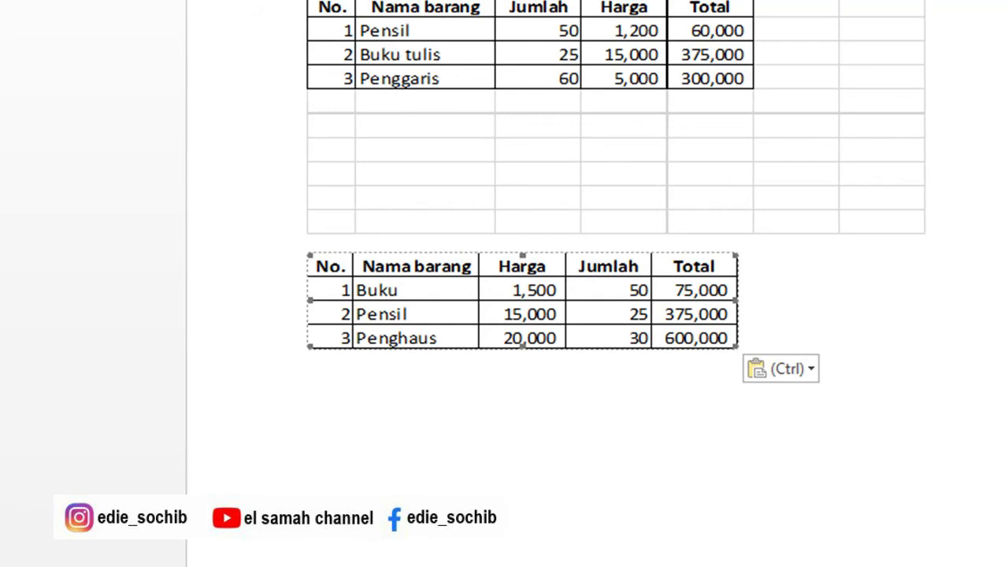
key("alt+Tab")
type("75")
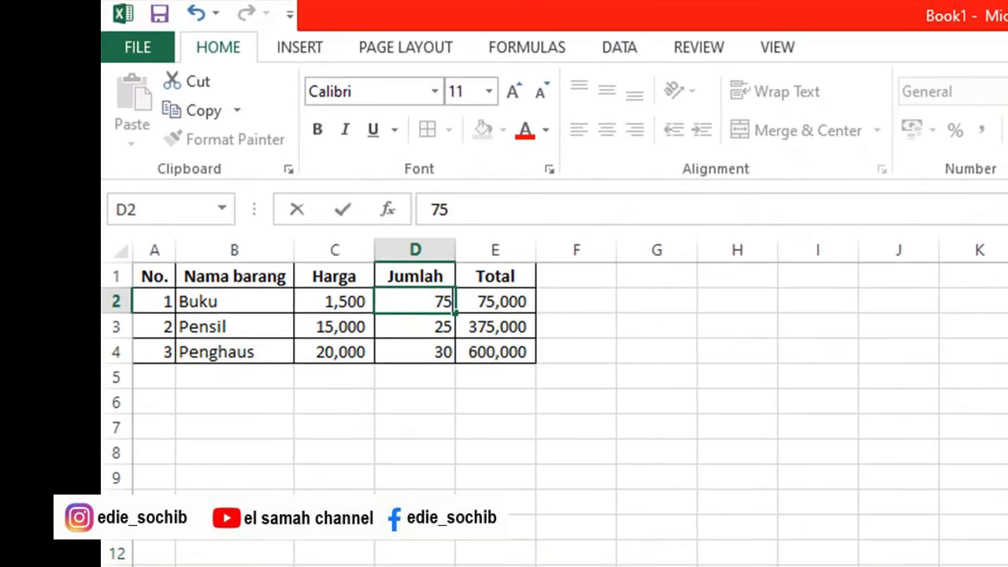
key("Return")
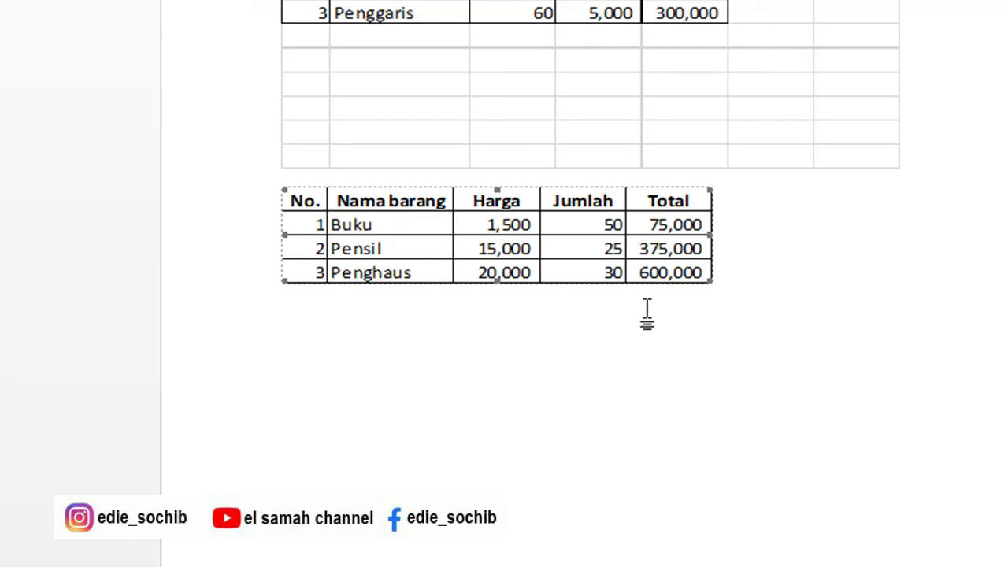
left_click(753, 372)
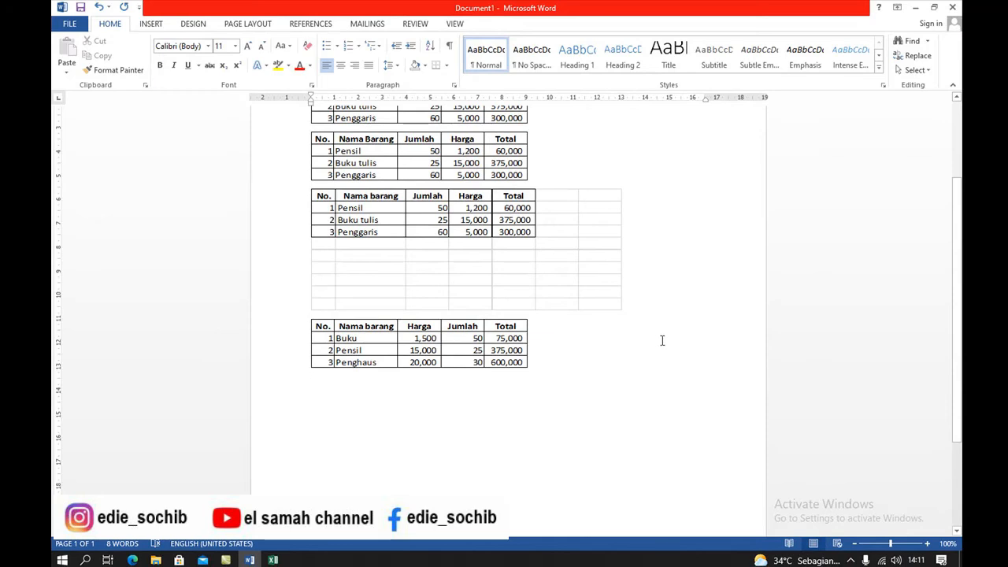
Switch to Excel and copy the item table in A1:E4
left_click(273, 560)
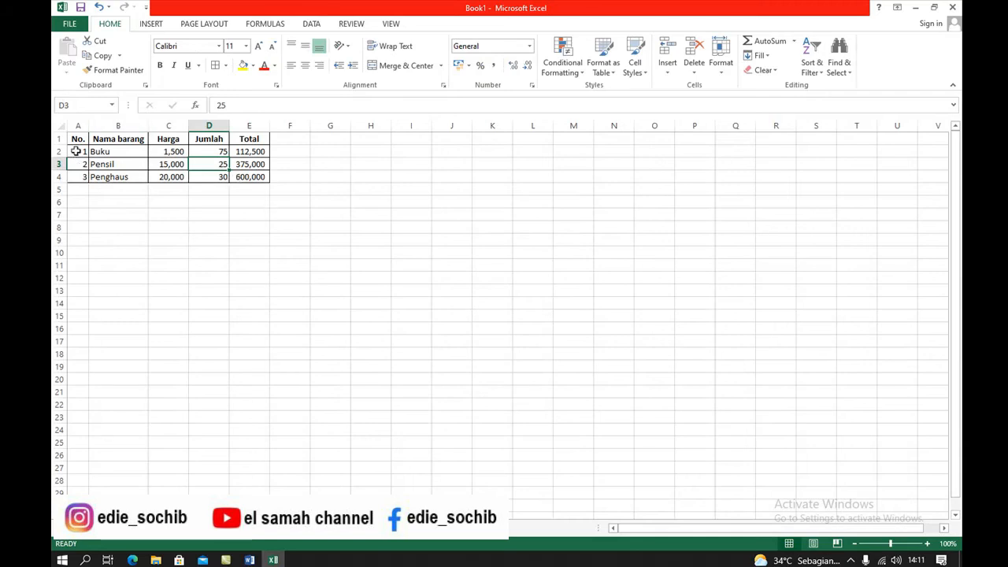
left_click_drag(77, 138, 258, 175)
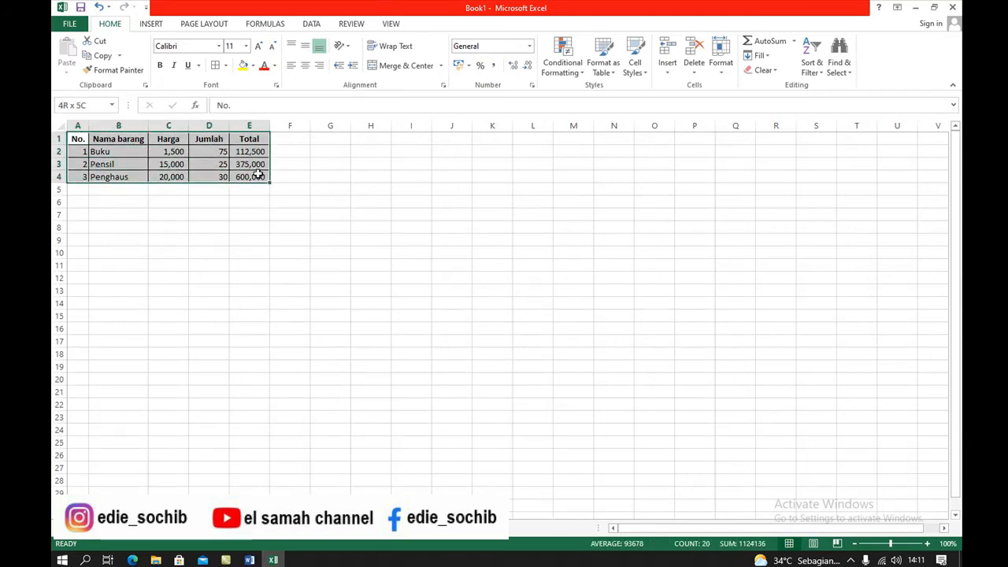
left_click(102, 60)
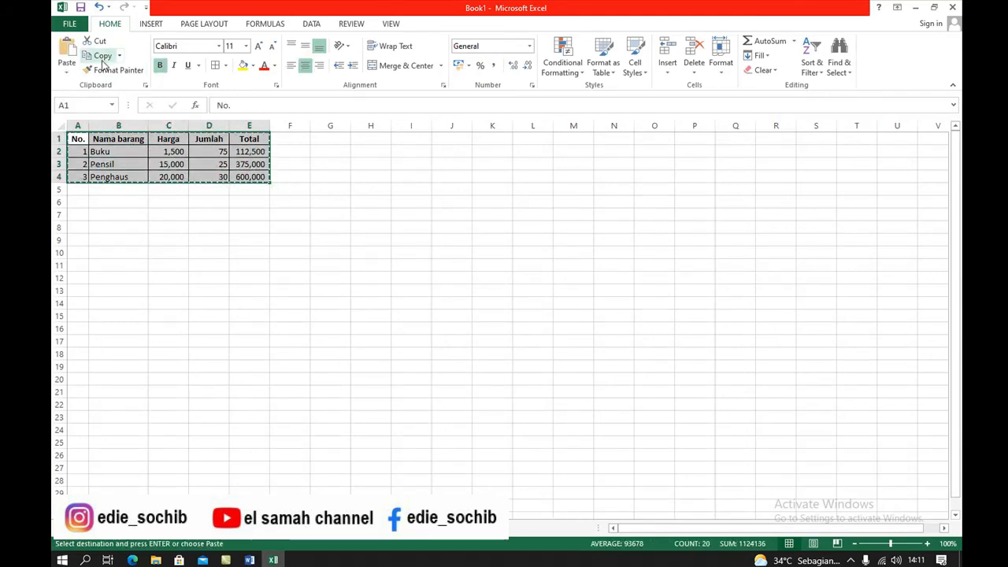
Switch to Word and paste the table below the previous one as a linked Microsoft Excel Worksheet Object using Paste Special
left_click(251, 559)
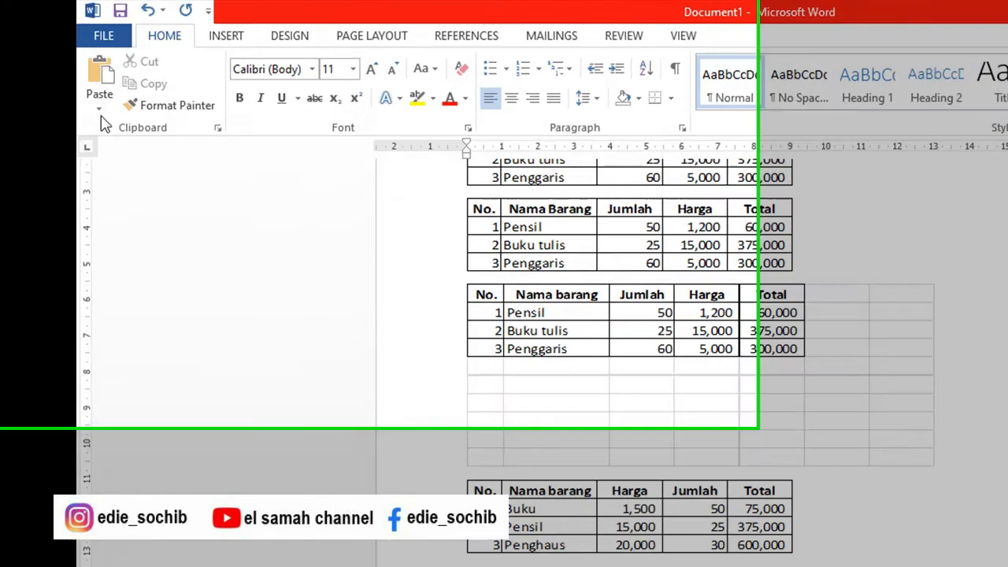
left_click(99, 109)
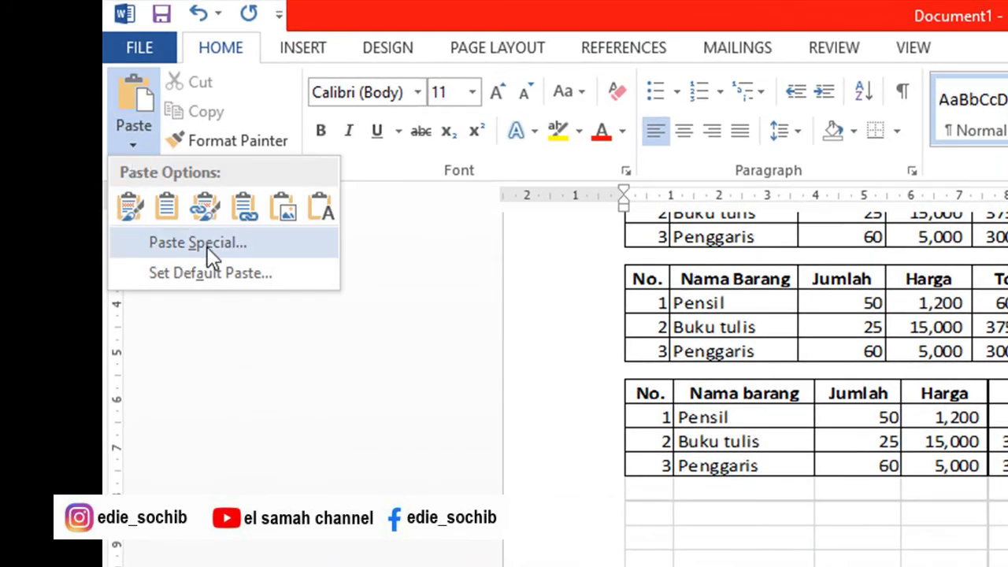
left_click(207, 247)
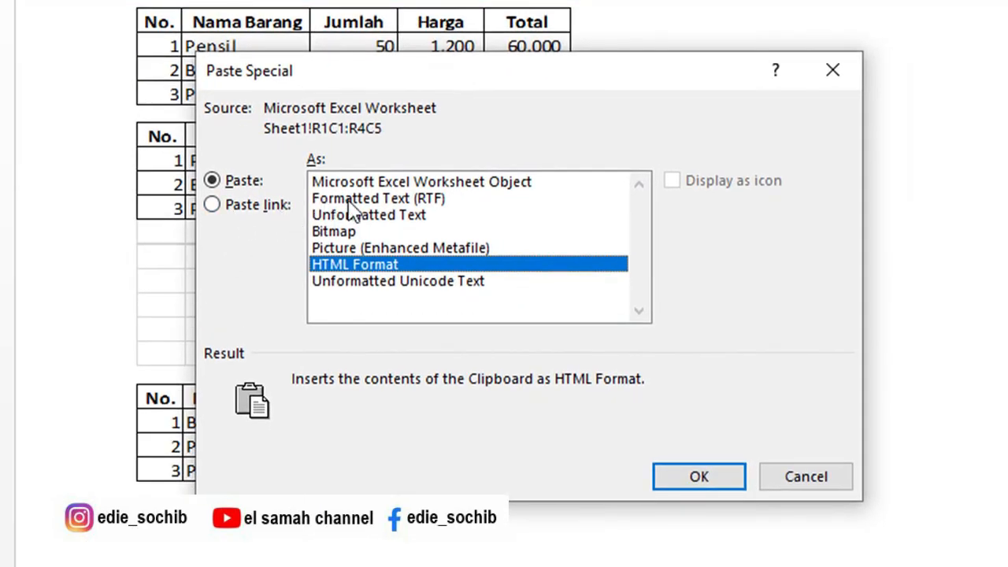
left_click(371, 186)
left_click(363, 233)
left_click(366, 245)
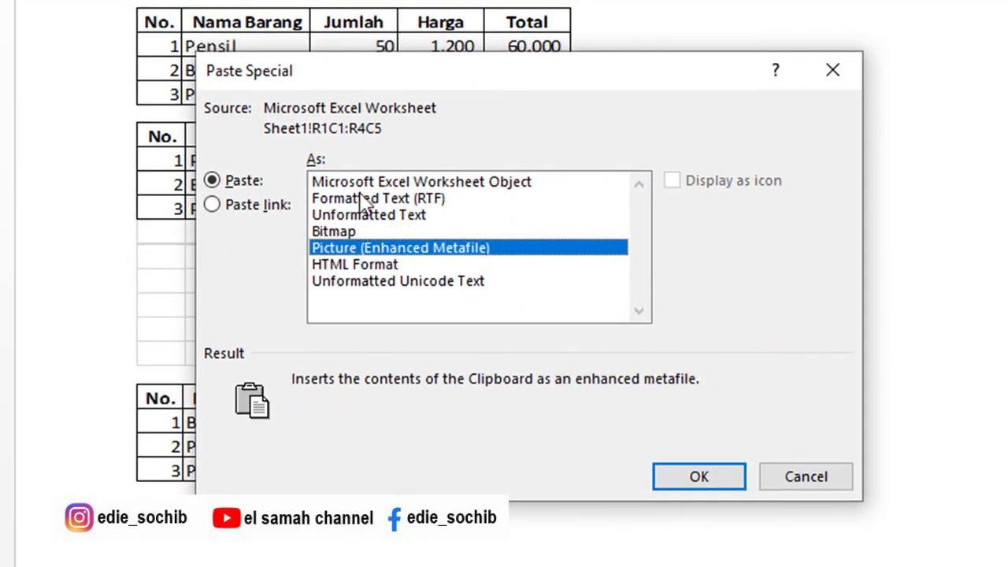
left_click(393, 186)
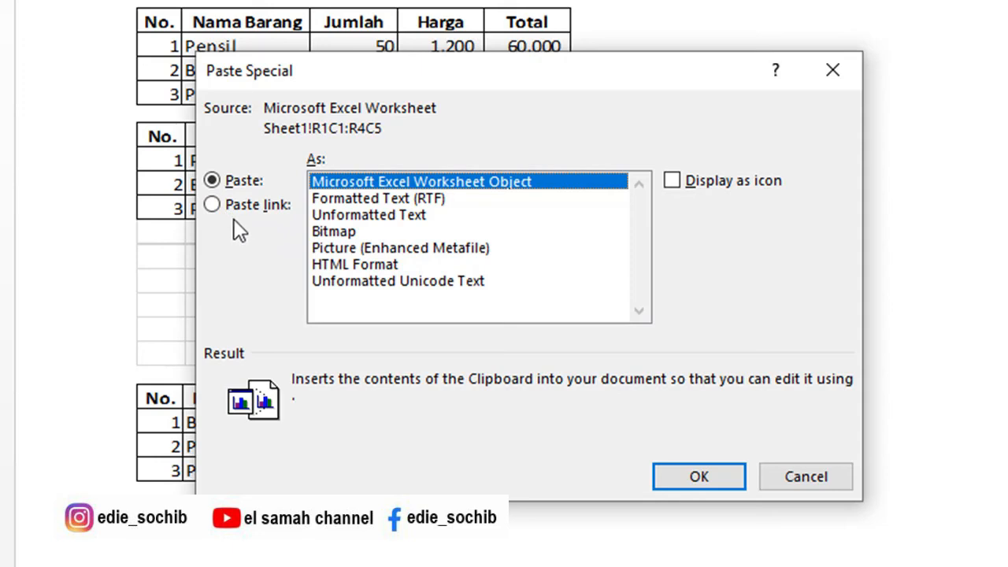
left_click(211, 205)
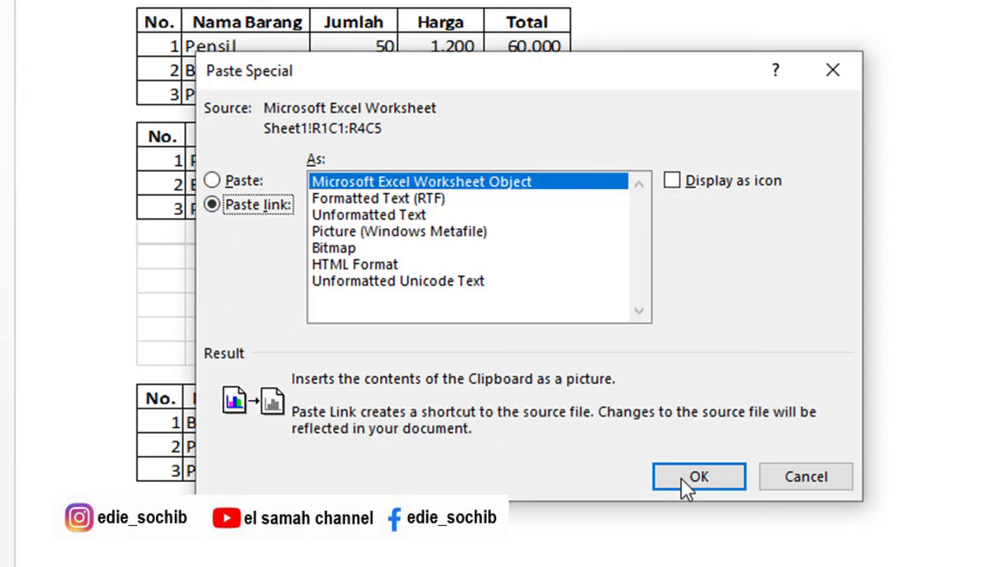
left_click(716, 478)
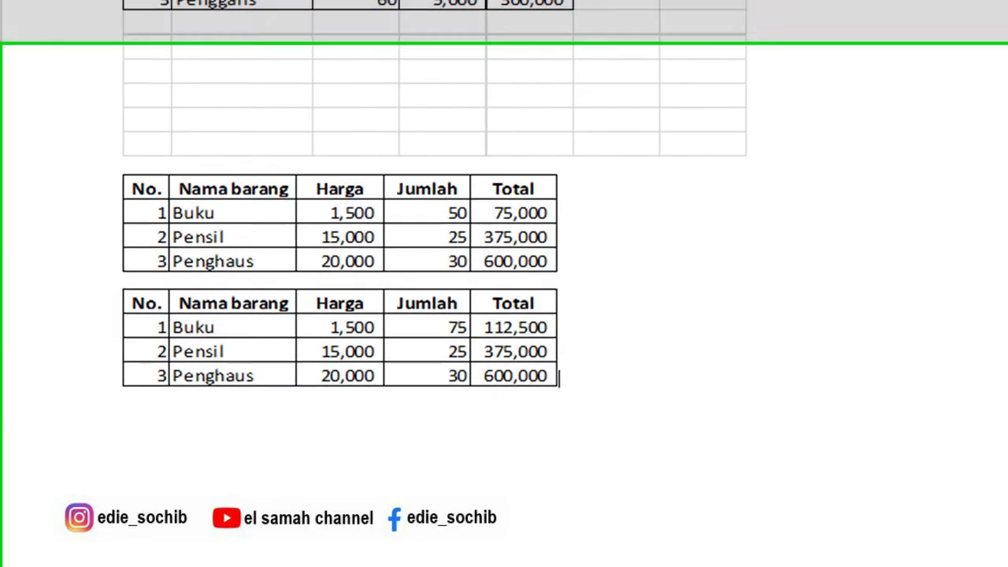
Open the linked table's source in Excel and set the Buku price in cell C2 to 2000
left_click(376, 307)
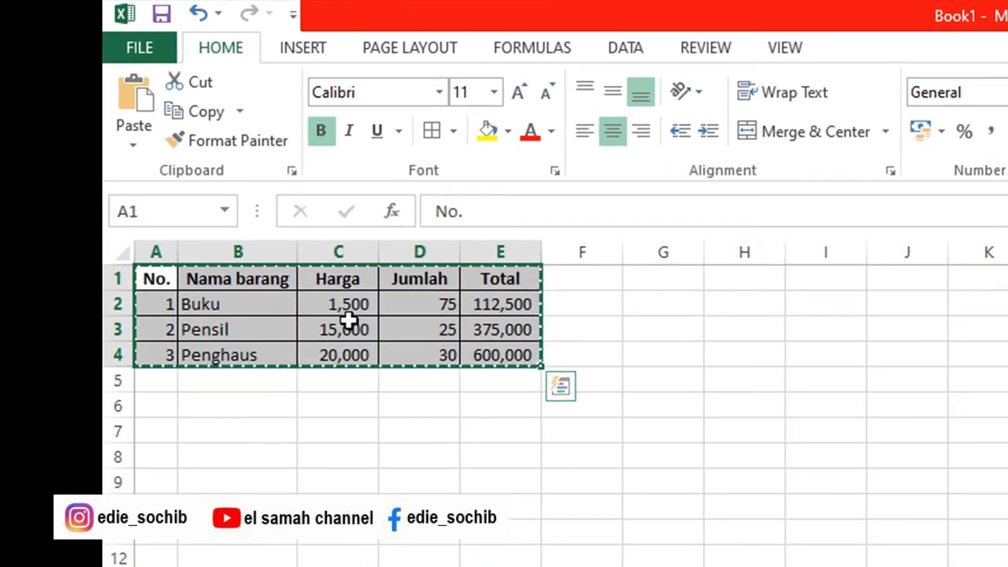
left_click(339, 304)
left_click(423, 303)
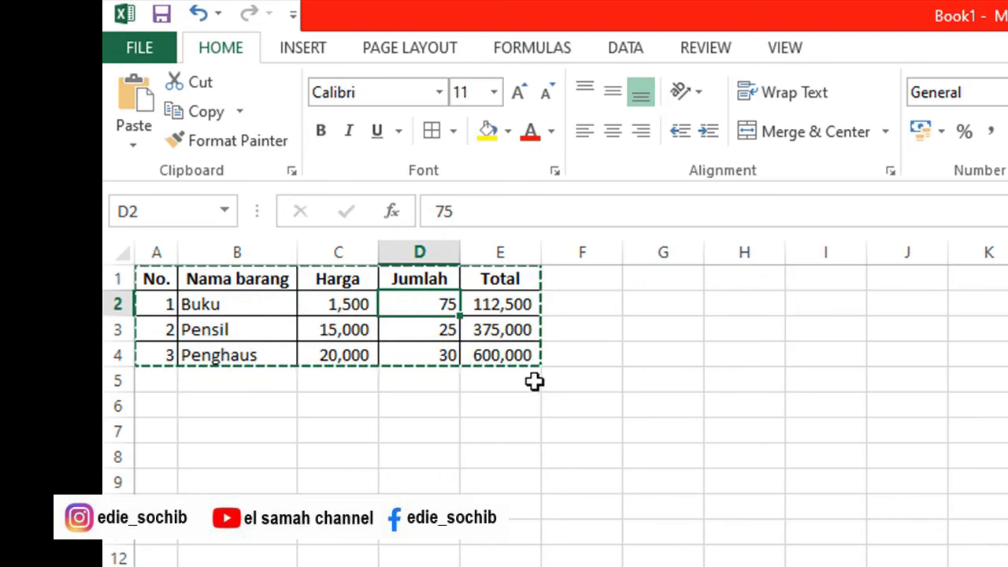
left_click(344, 305)
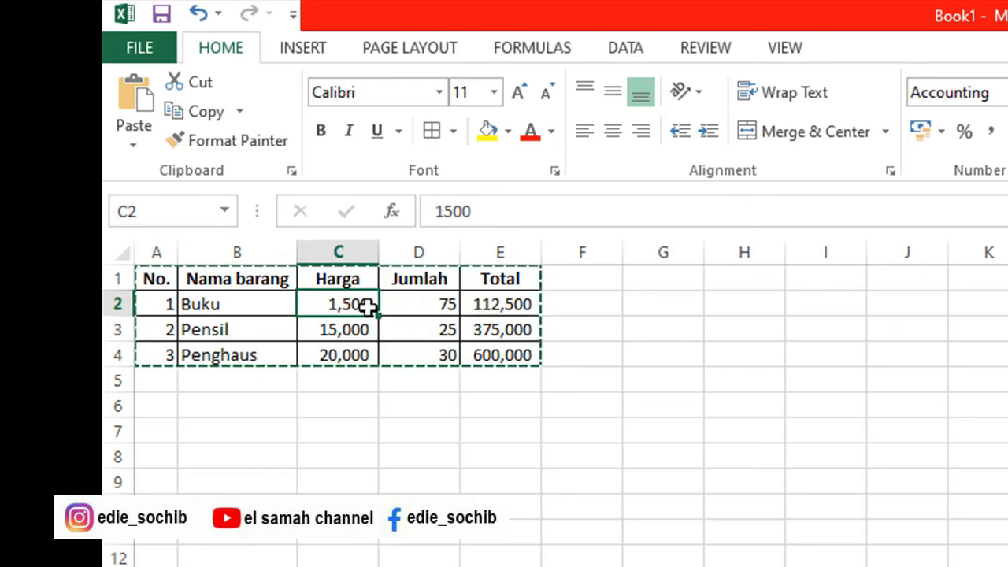
type("20")
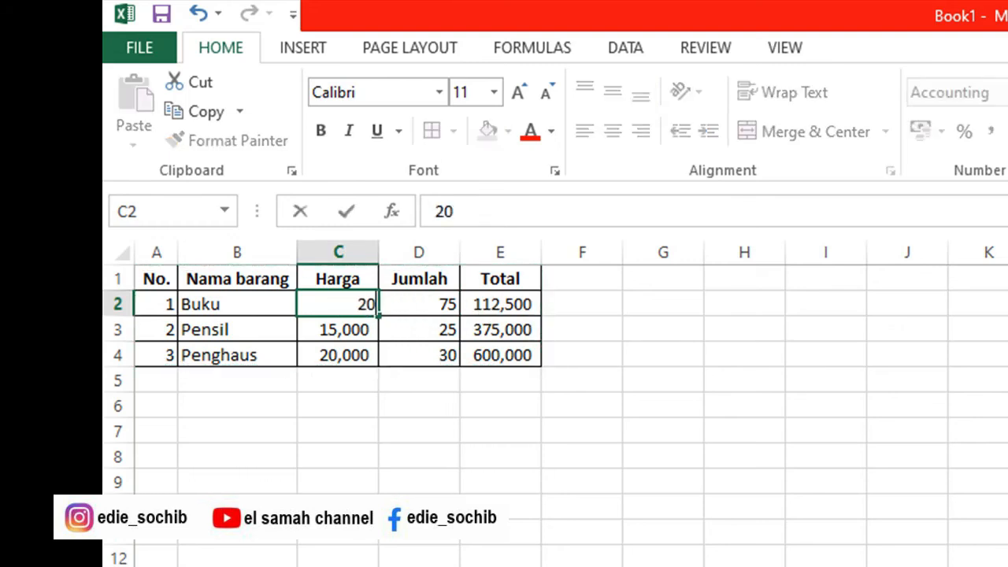
type("00")
key("ctrl+Return")
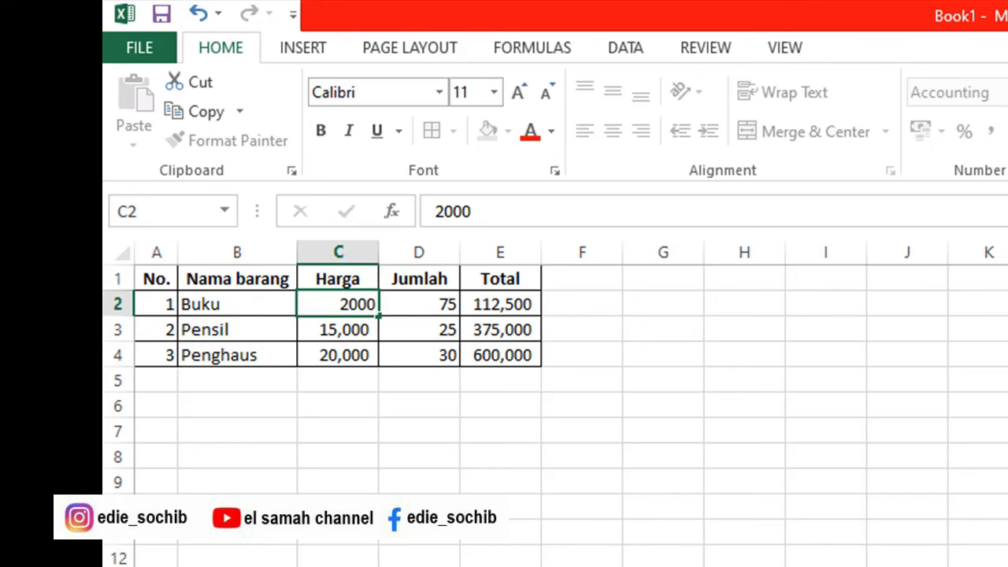
key("Return")
left_click(423, 461)
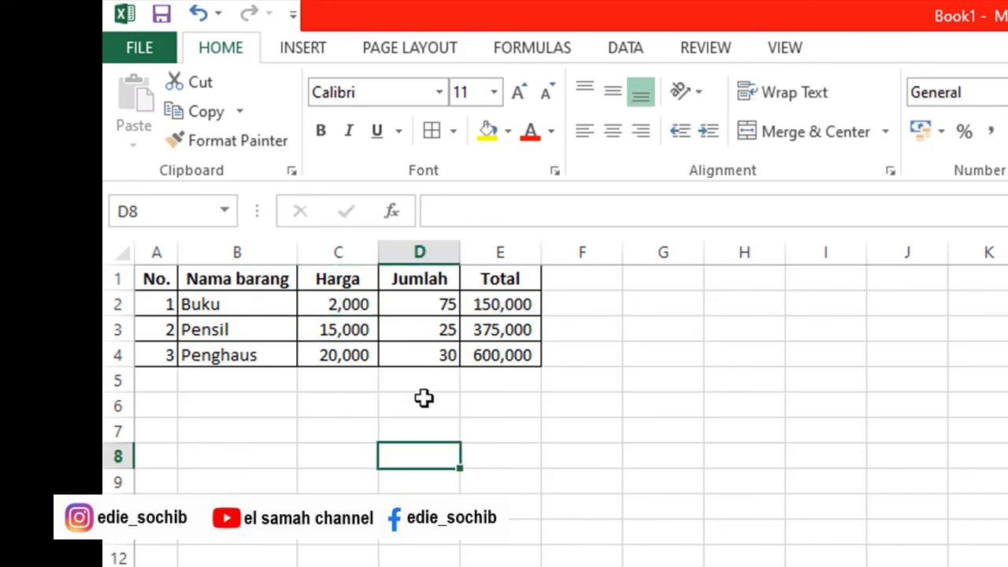
Set the Buku price in cell C2 to 5000 and check the linked table in Word
left_click(498, 304)
left_click(576, 378)
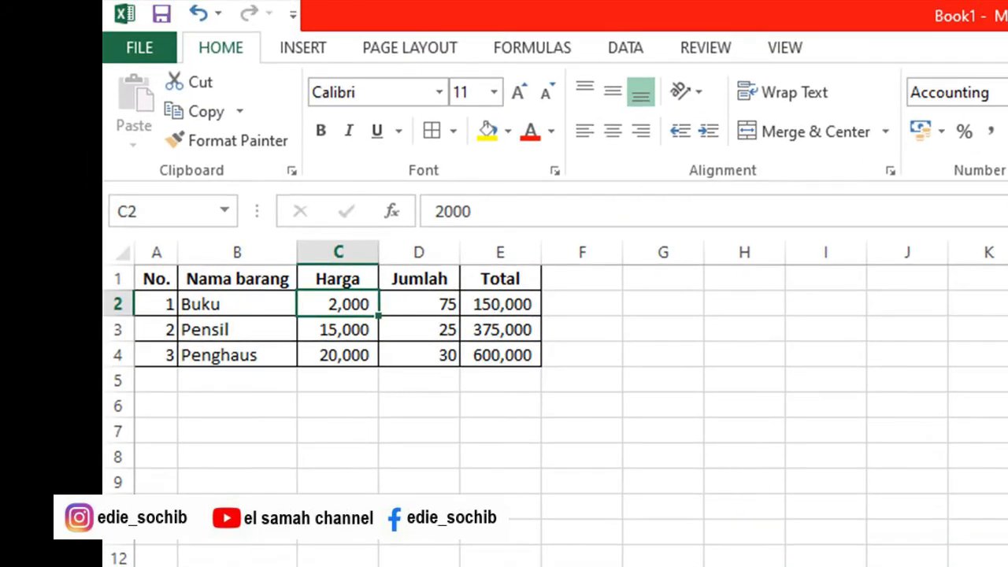
type("5000")
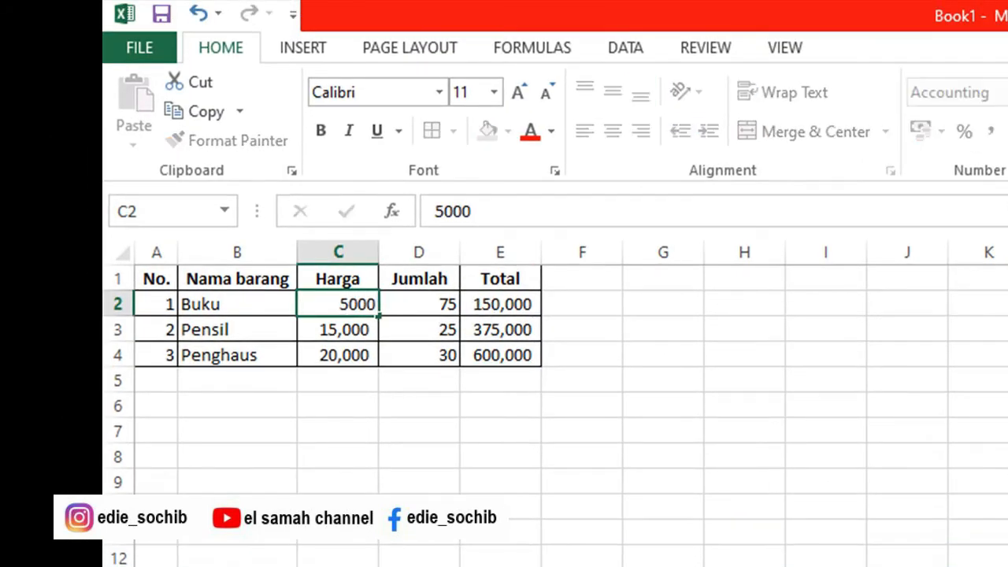
key("Return")
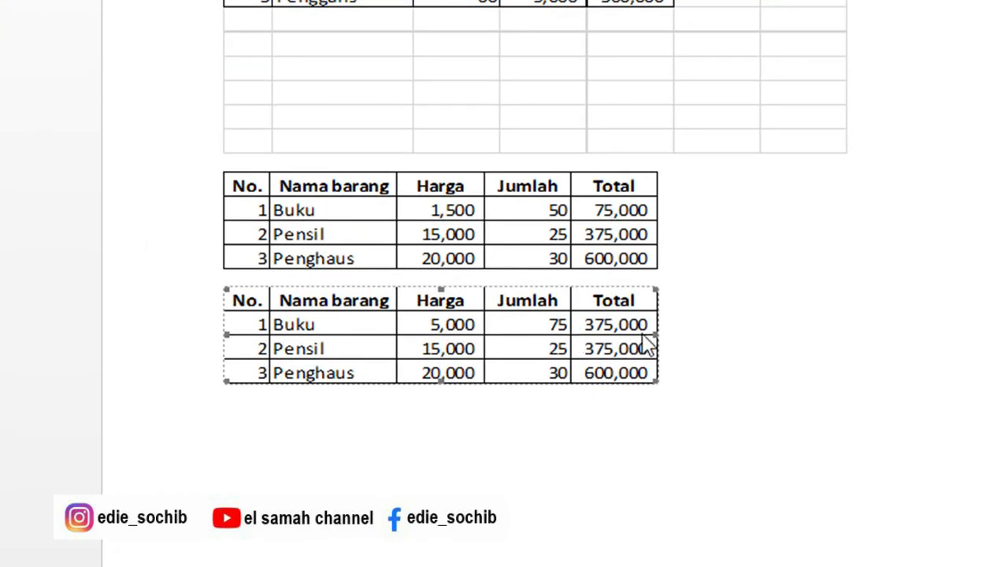
Add an empty line below the linked table in Word and compare the table with its Excel source
left_click(738, 364)
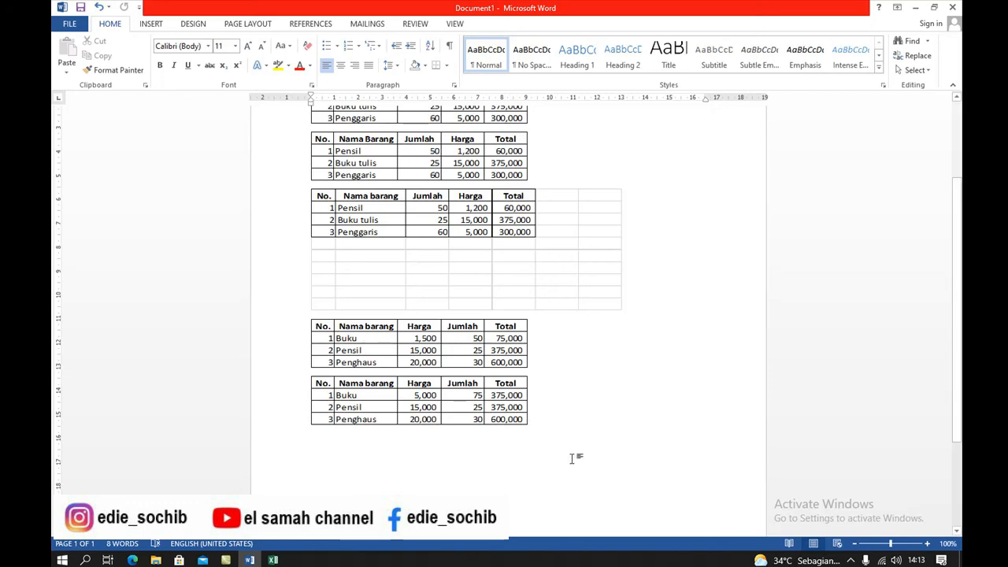
key("Return")
left_click(271, 561)
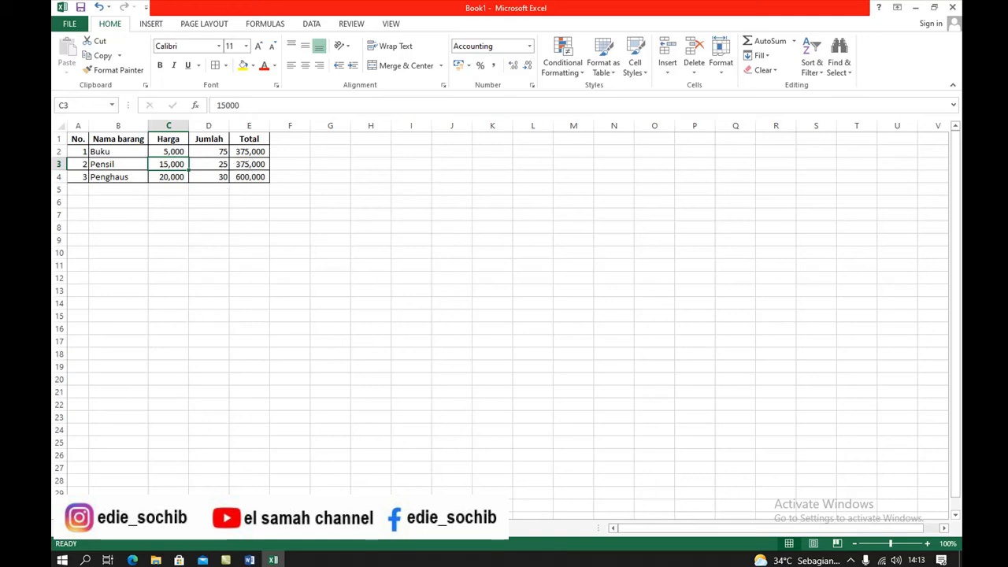
left_click(249, 560)
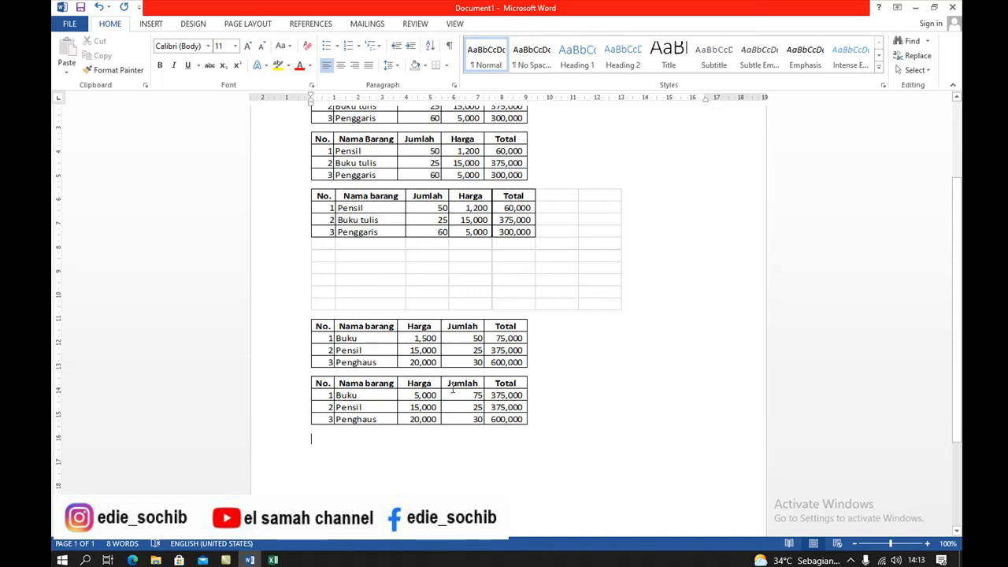
Switch to Excel, set the Buku price in cell C2 to 7500, and check the linked table in Word
left_click(272, 560)
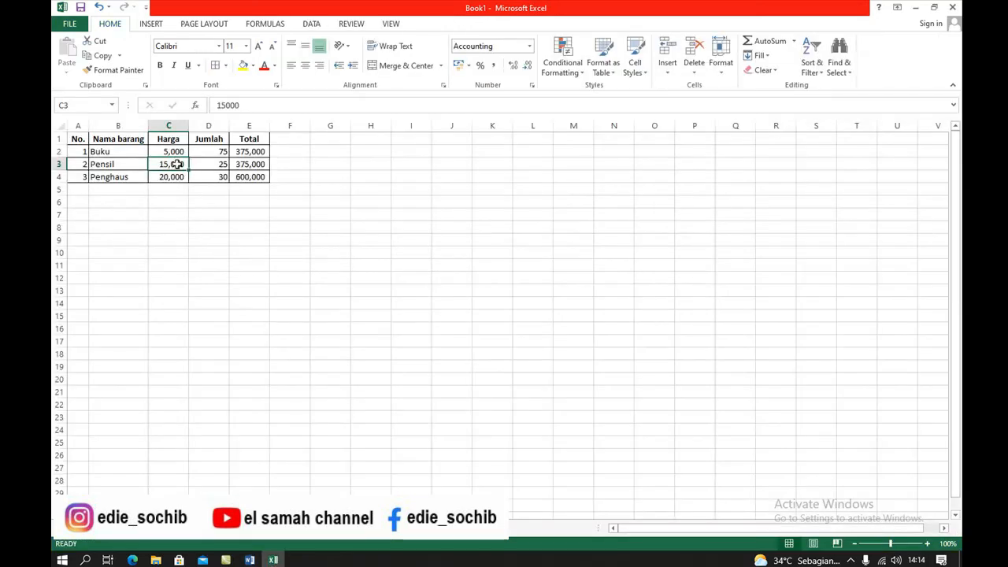
left_click(170, 150)
type("7")
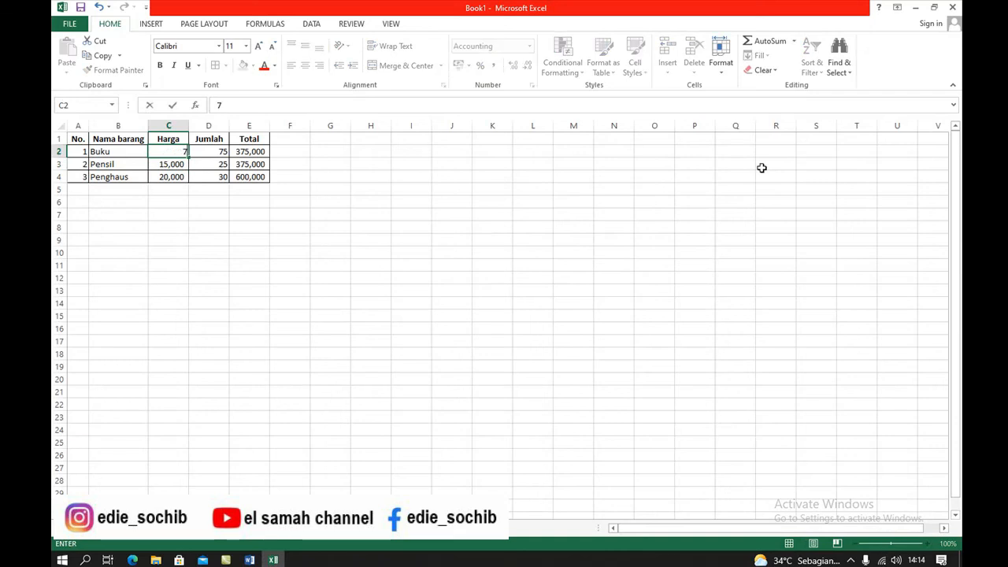
type(",5000")
key("Return")
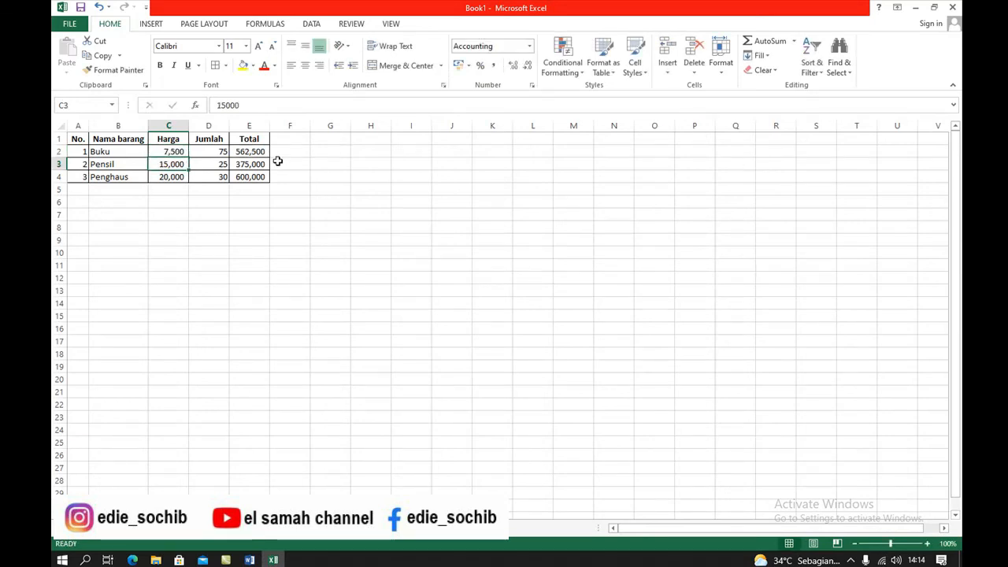
left_click(249, 152)
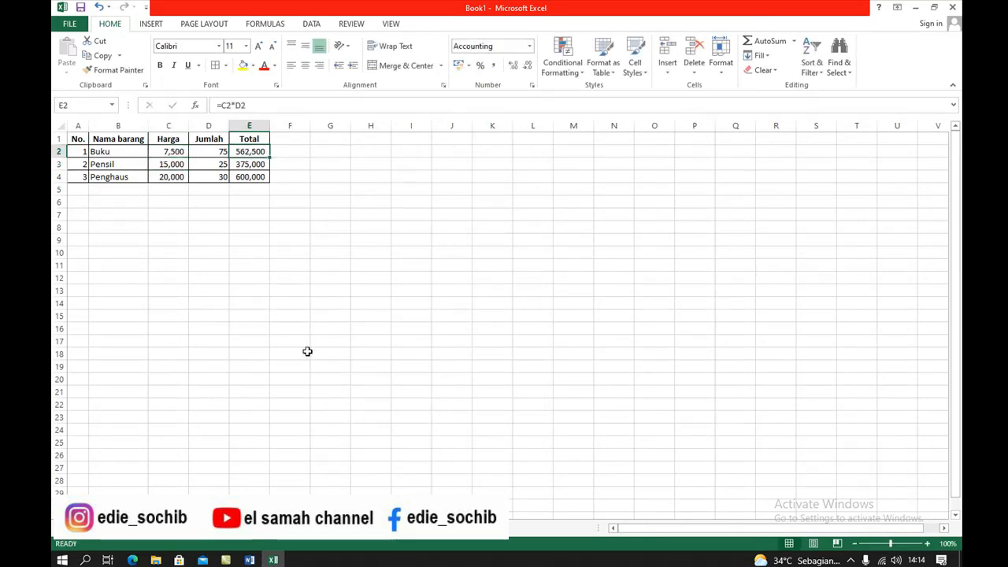
left_click(249, 561)
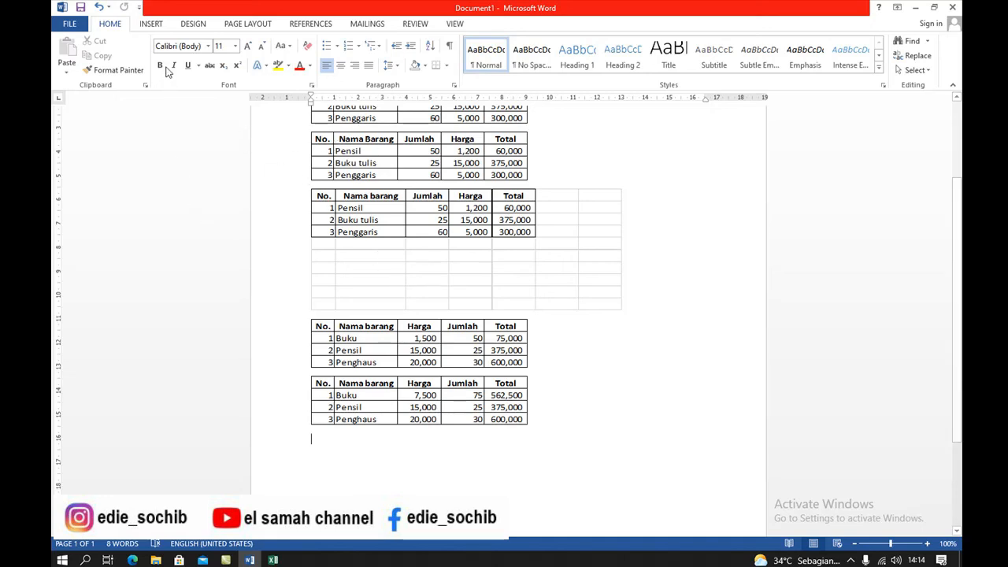
left_click(152, 25)
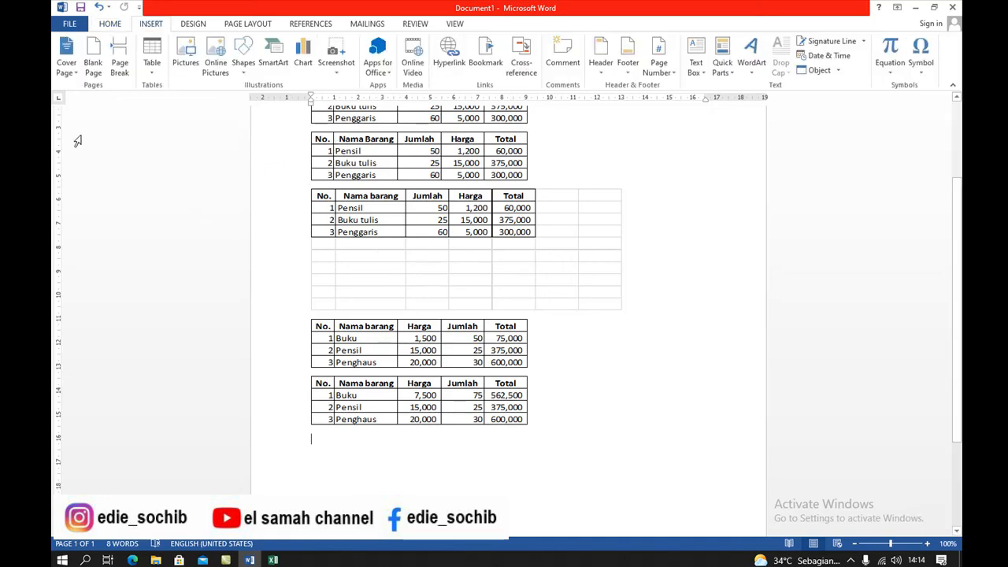
left_click(153, 67)
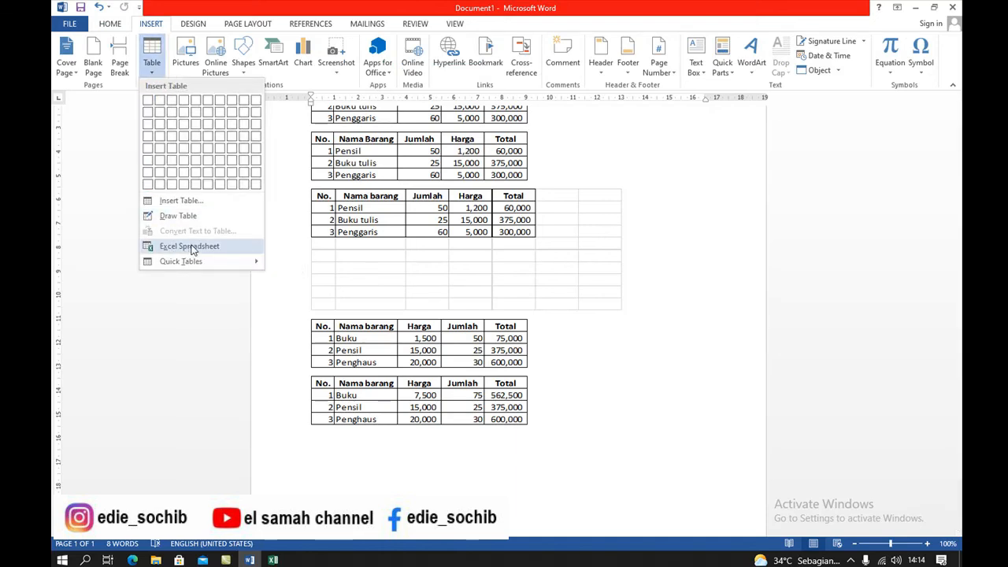
left_click(278, 316)
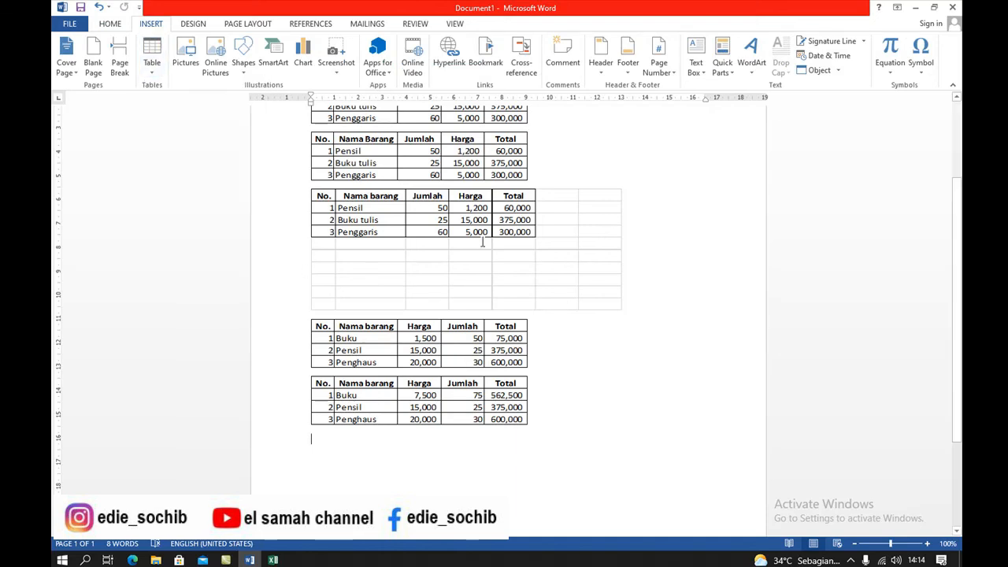